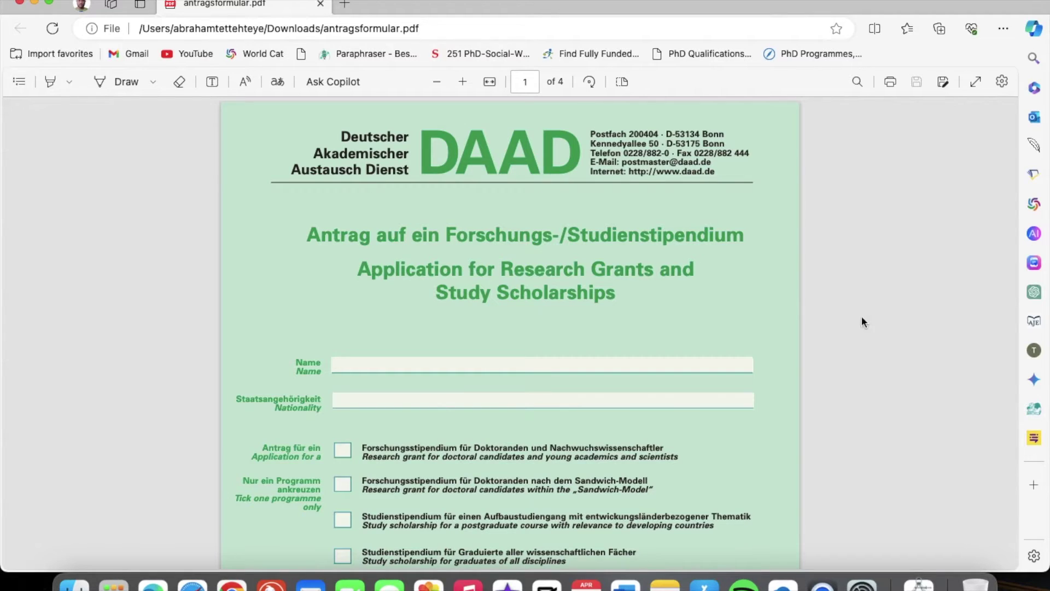
# Scroll down through page 1 of the open antragsformular.pdf
pyautogui.scroll(-1, 809, 335)
# Enter the applicant's full name and nationality GHANAIAN on page 1
pyautogui.scroll(1, 809, 334)
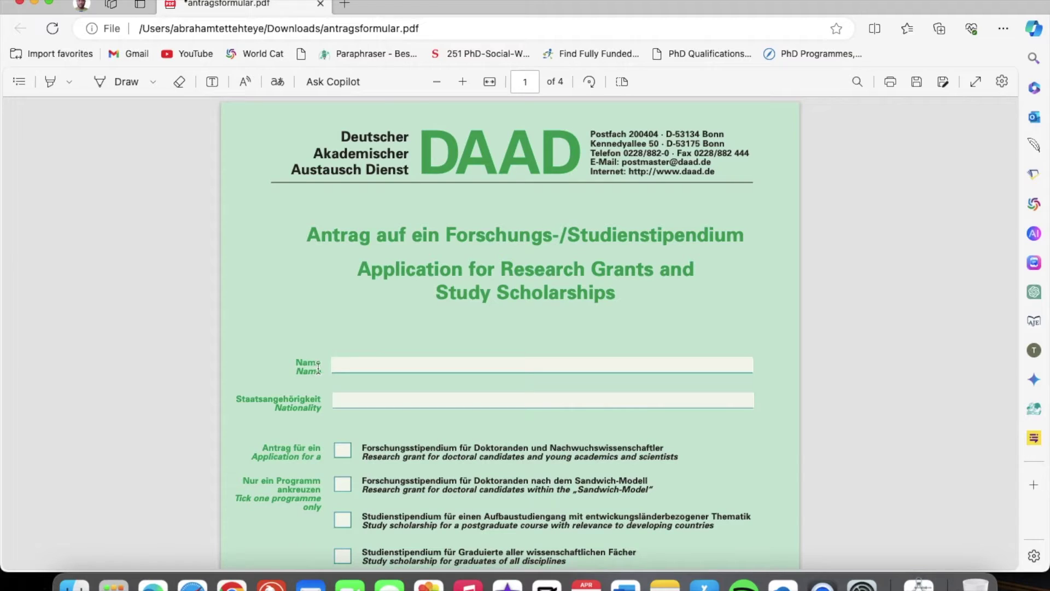
pyautogui.click(345, 365)
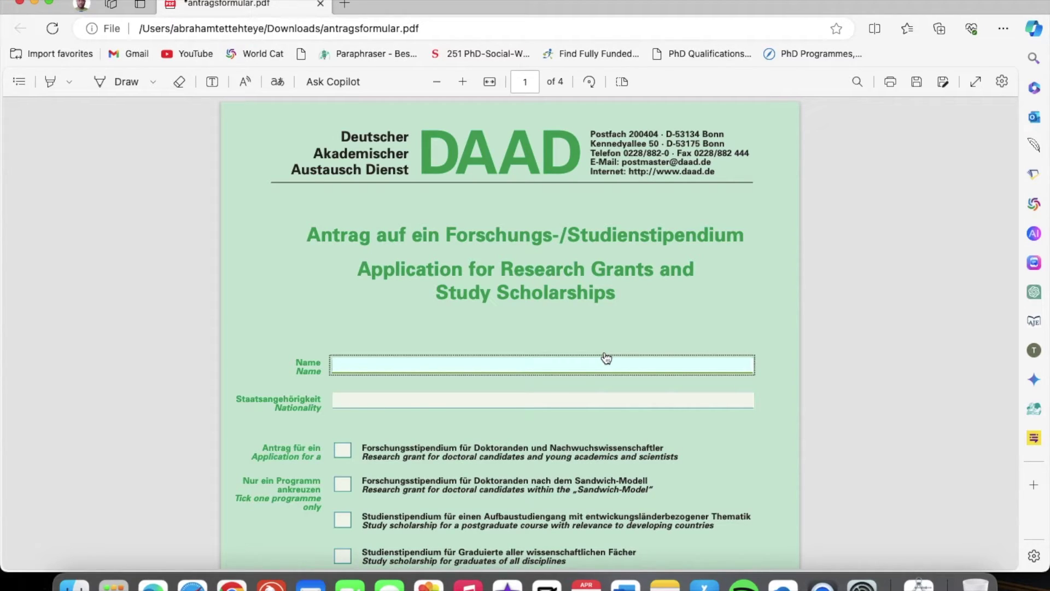
pyautogui.click(468, 401)
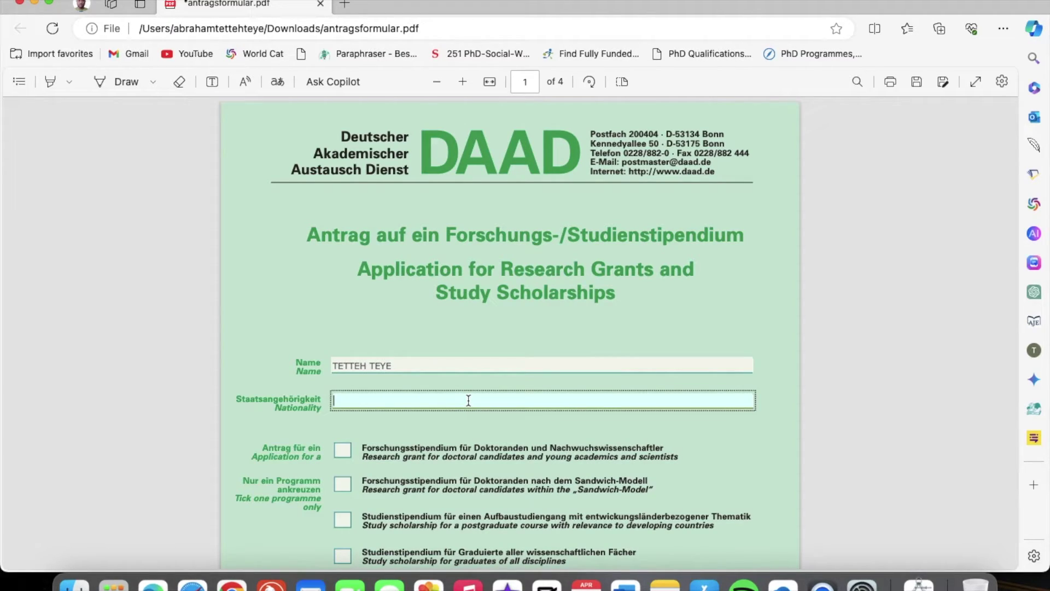
pyautogui.write('GHANAIAN')
pyautogui.scroll(-3, 550, 428)
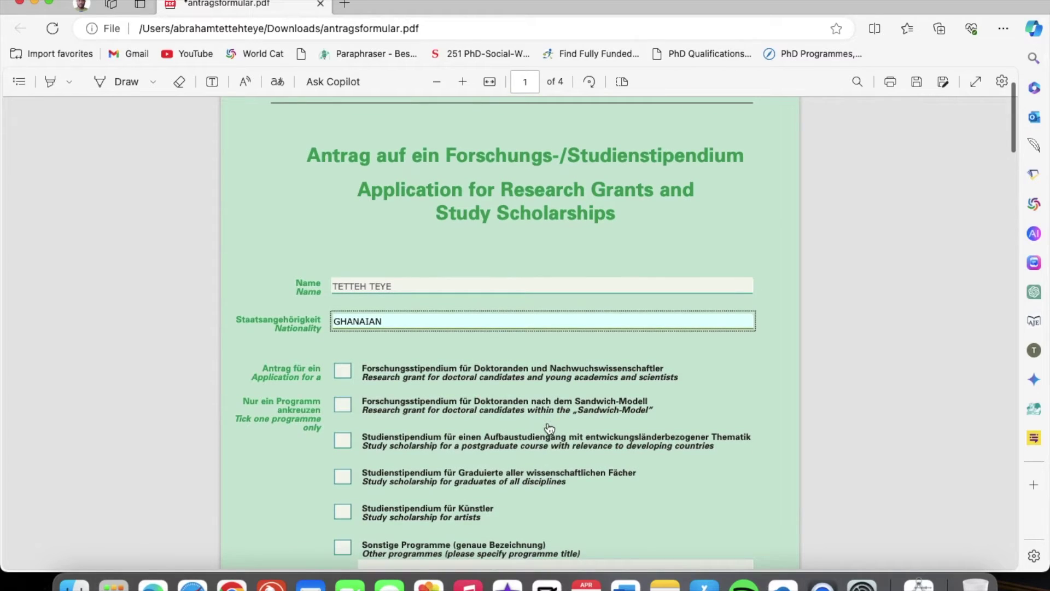
pyautogui.click(721, 385)
# Tick the postgraduate developing-countries scholarship checkbox and scroll down to page 2
pyautogui.scroll(-4, 721, 385)
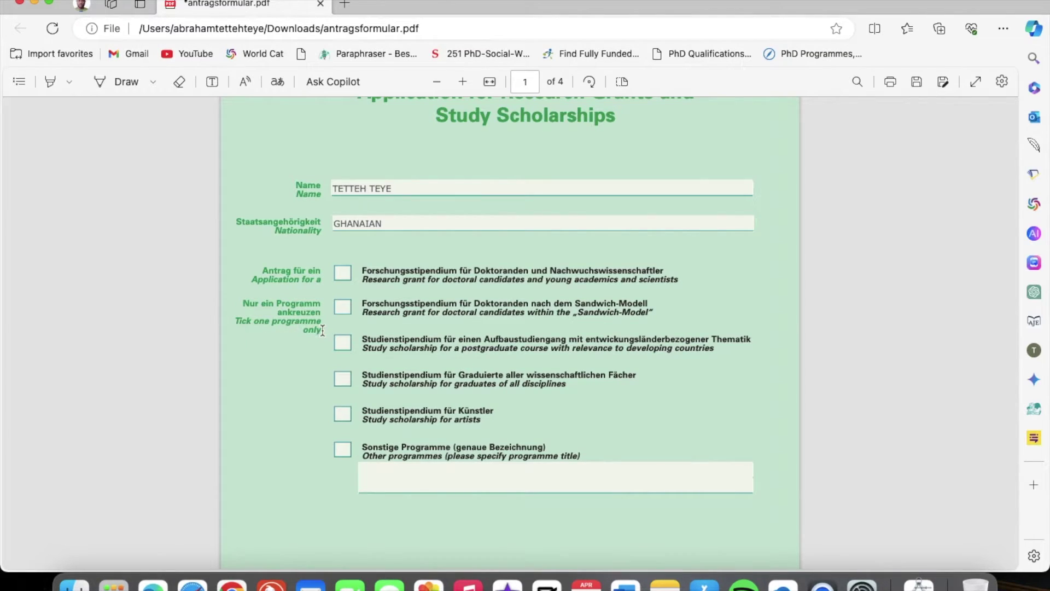
pyautogui.scroll(-2, 339, 323)
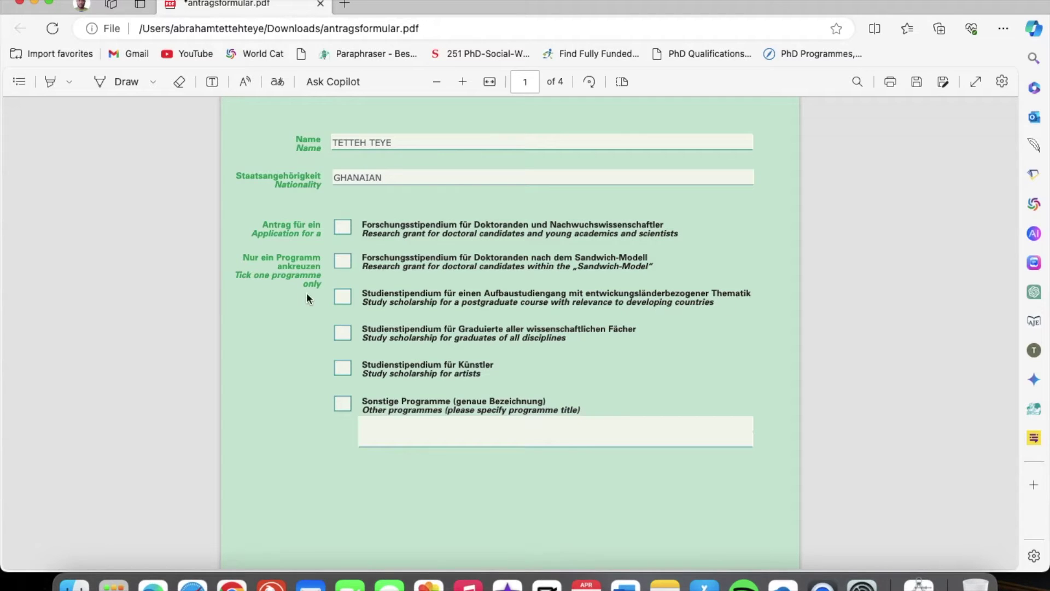
pyautogui.click(342, 300)
pyautogui.scroll(-5, 491, 414)
pyautogui.scroll(-5, 491, 414)
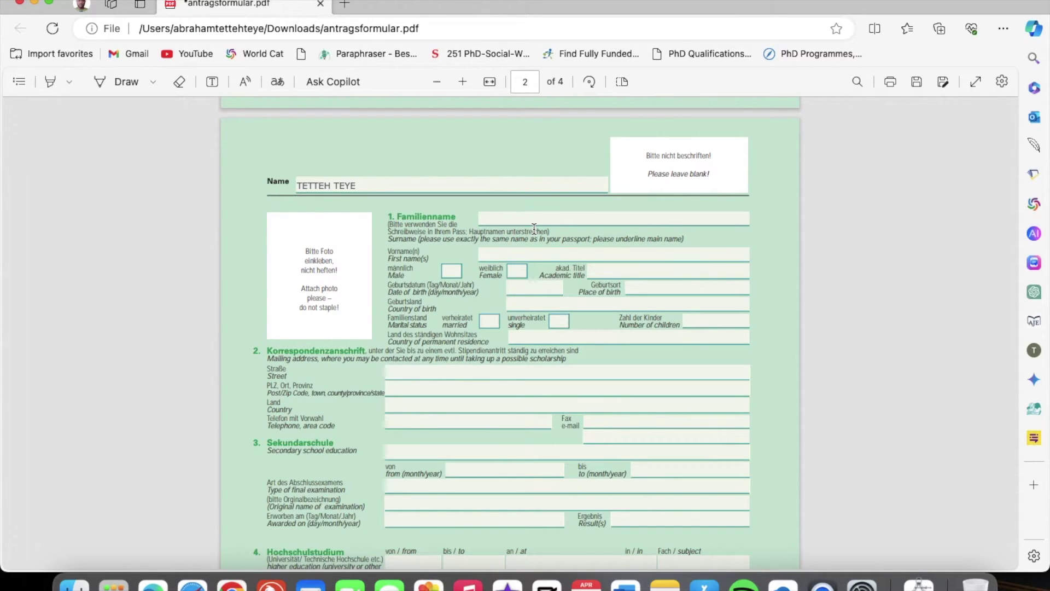
# Fill the Familienname and Vorname fields with the applicant's surname and first name
pyautogui.click(492, 220)
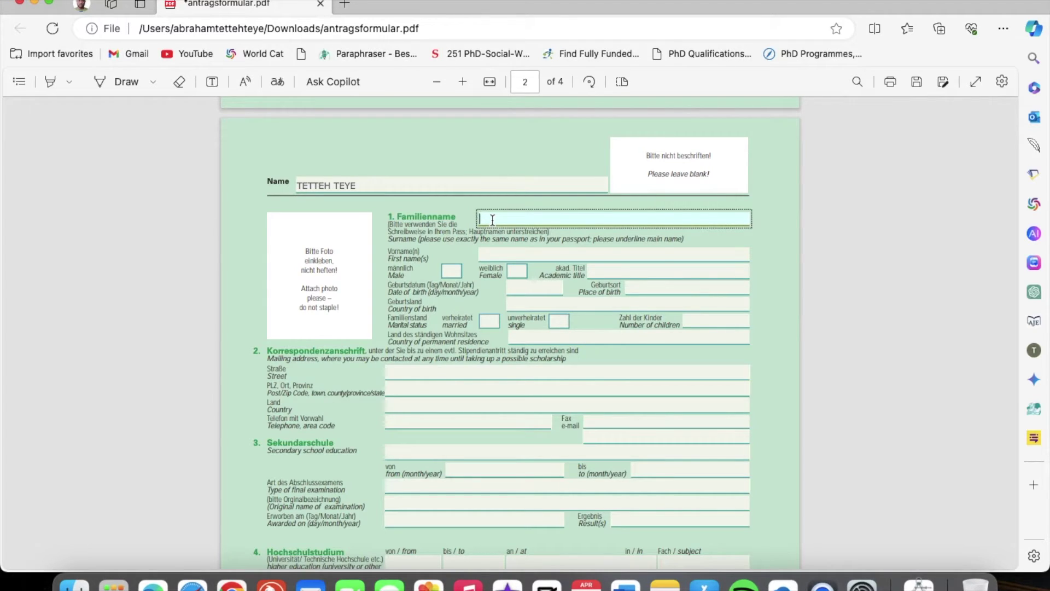
pyautogui.click(728, 248)
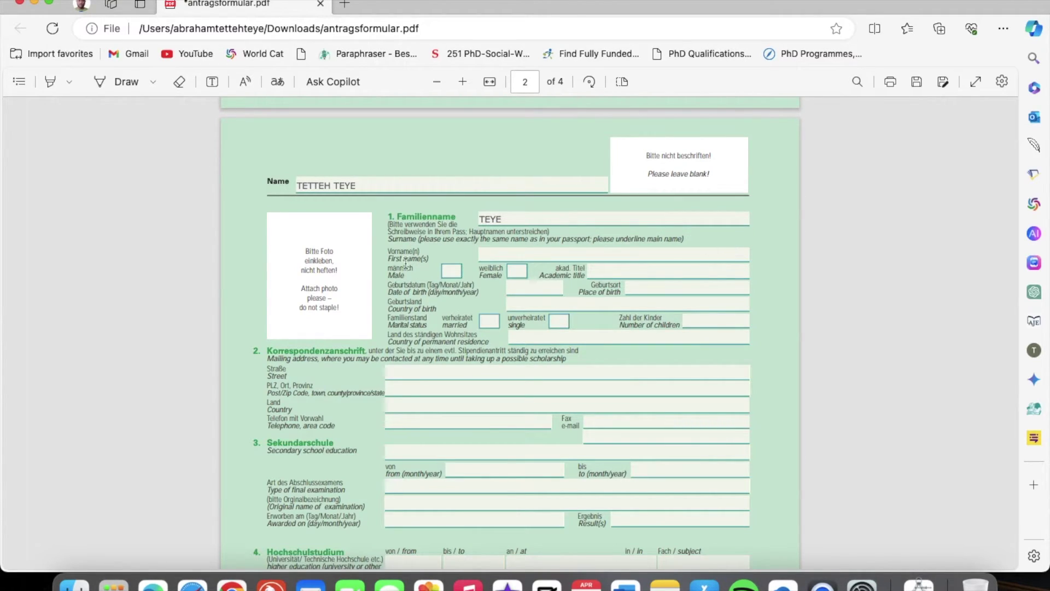
pyautogui.click(495, 255)
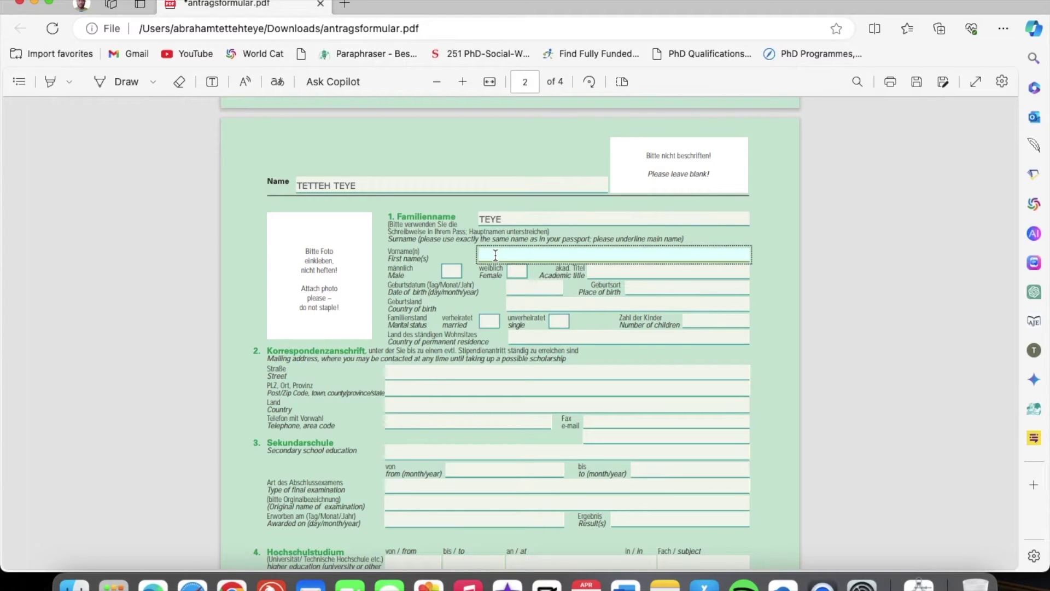
pyautogui.click(491, 303)
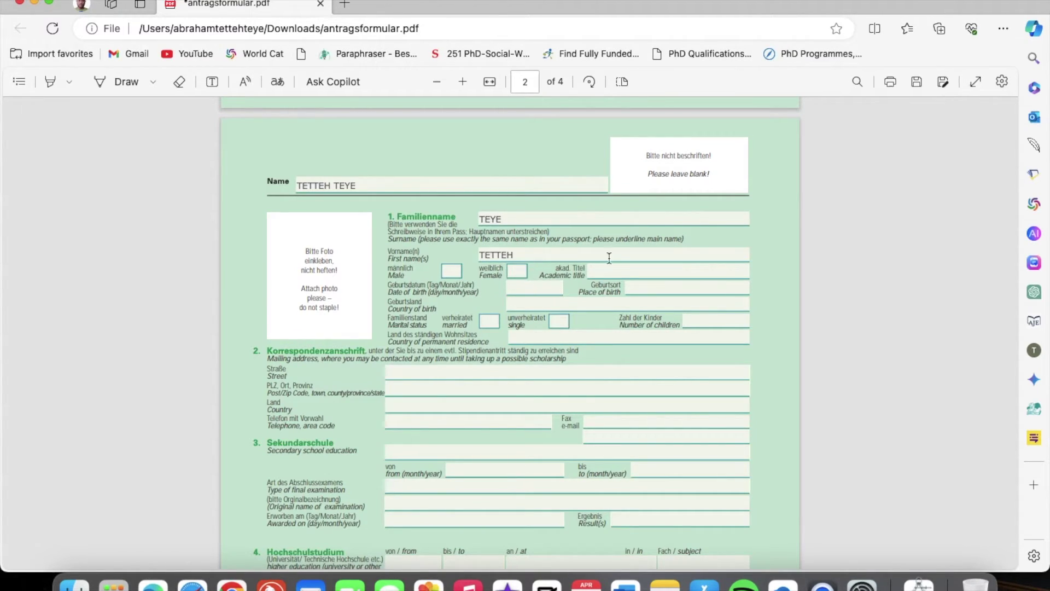
# Tick männlich and enter MR as the academic title
pyautogui.click(451, 273)
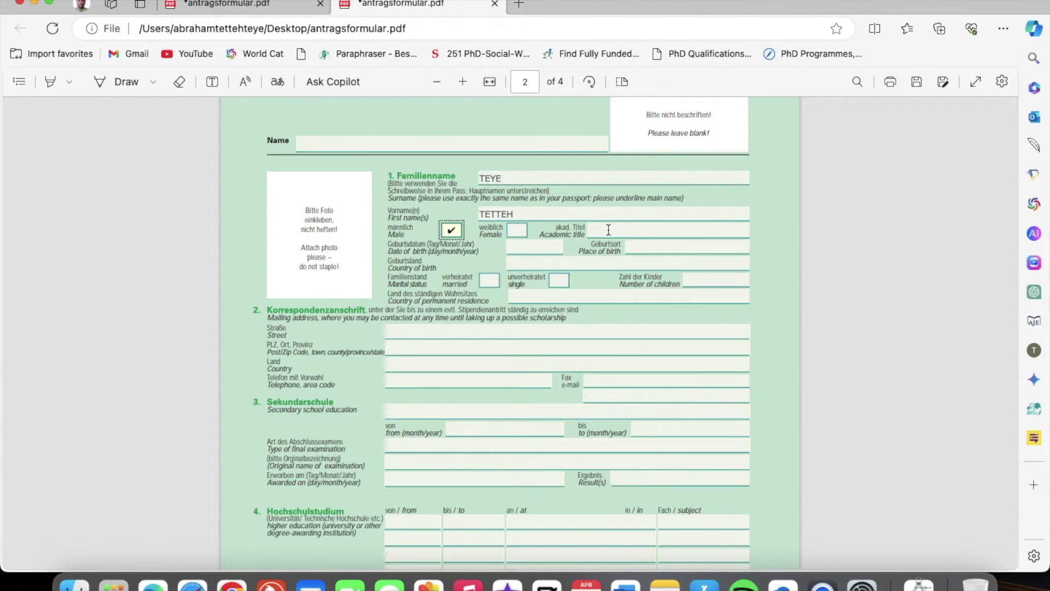
pyautogui.click(609, 229)
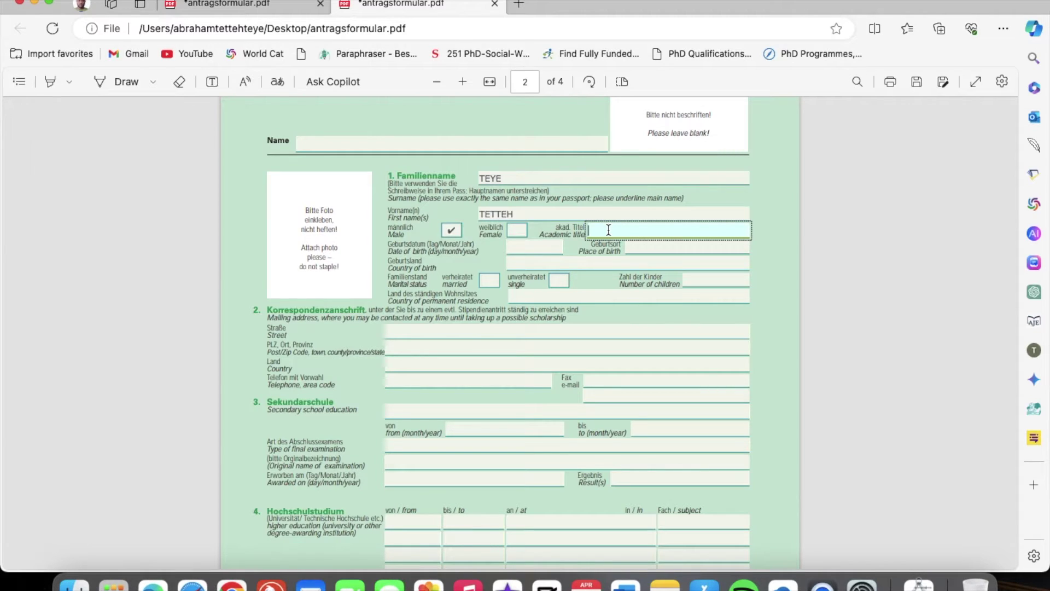
pyautogui.write('MR')
pyautogui.click(758, 245)
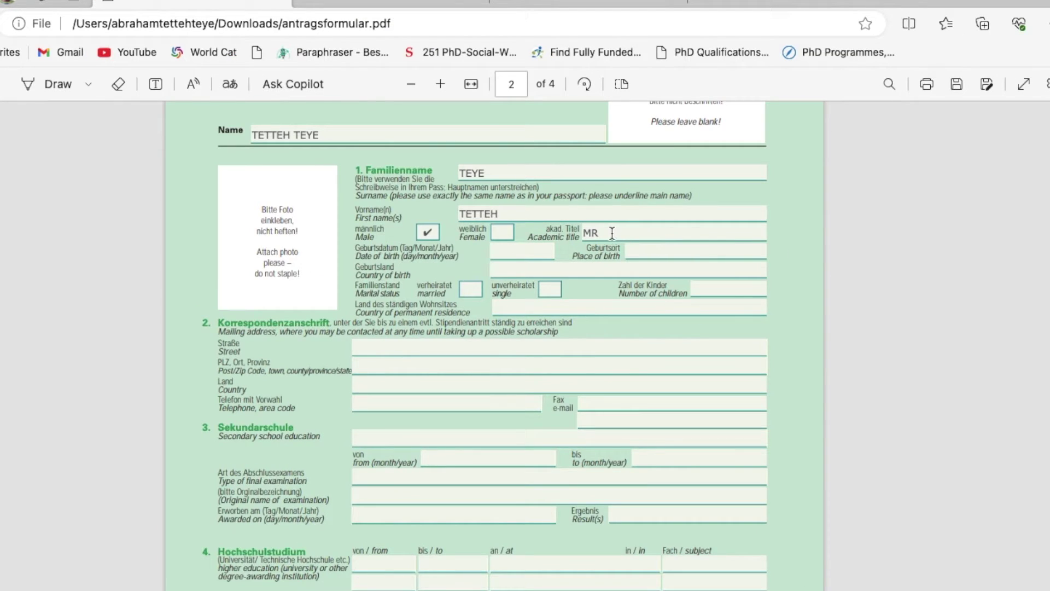
pyautogui.click(499, 251)
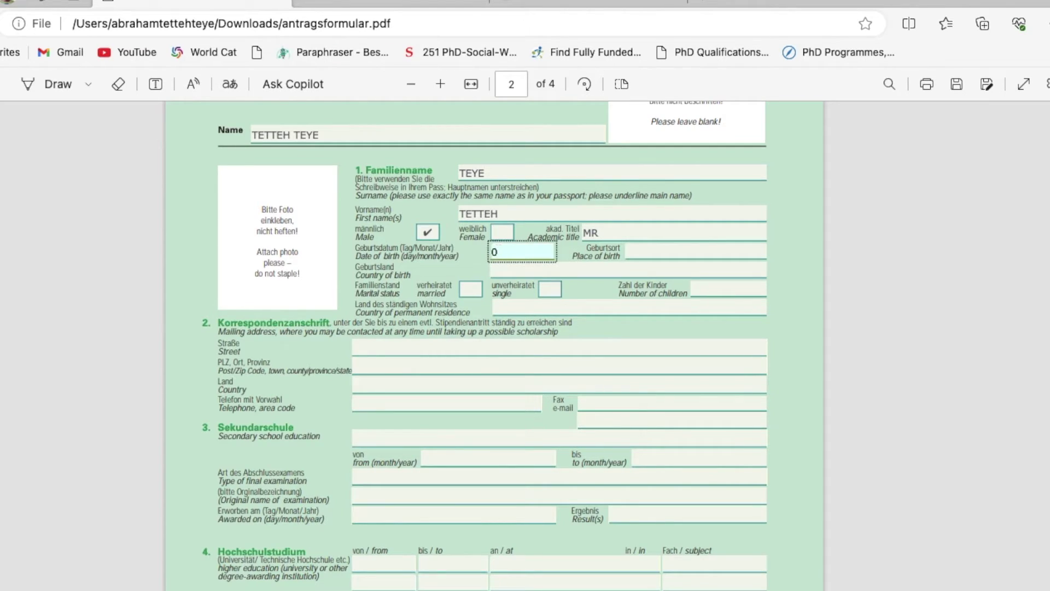
pyautogui.click(636, 249)
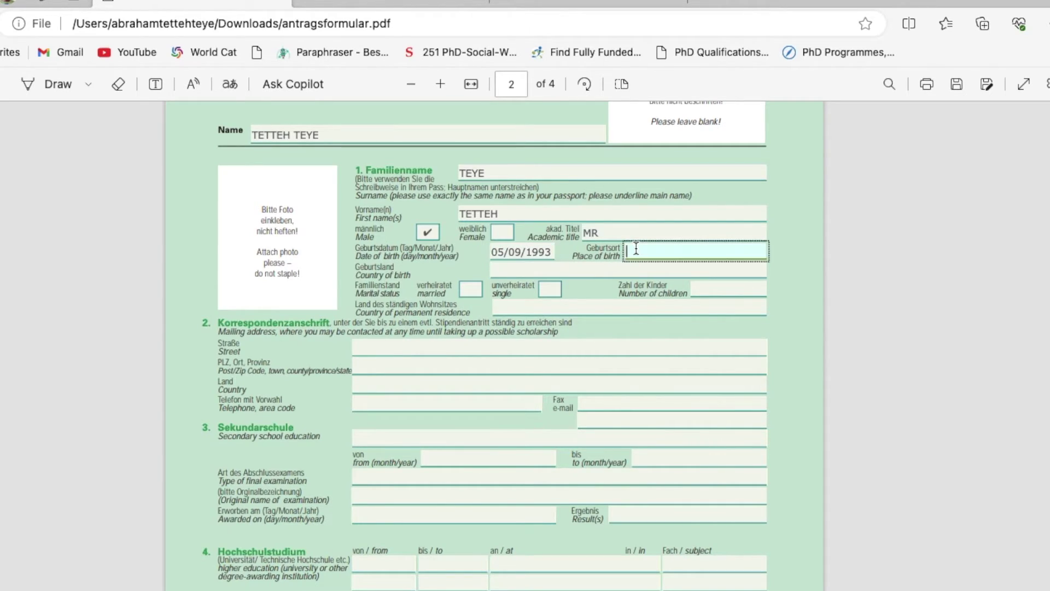
pyautogui.write('LA')
pyautogui.click(565, 267)
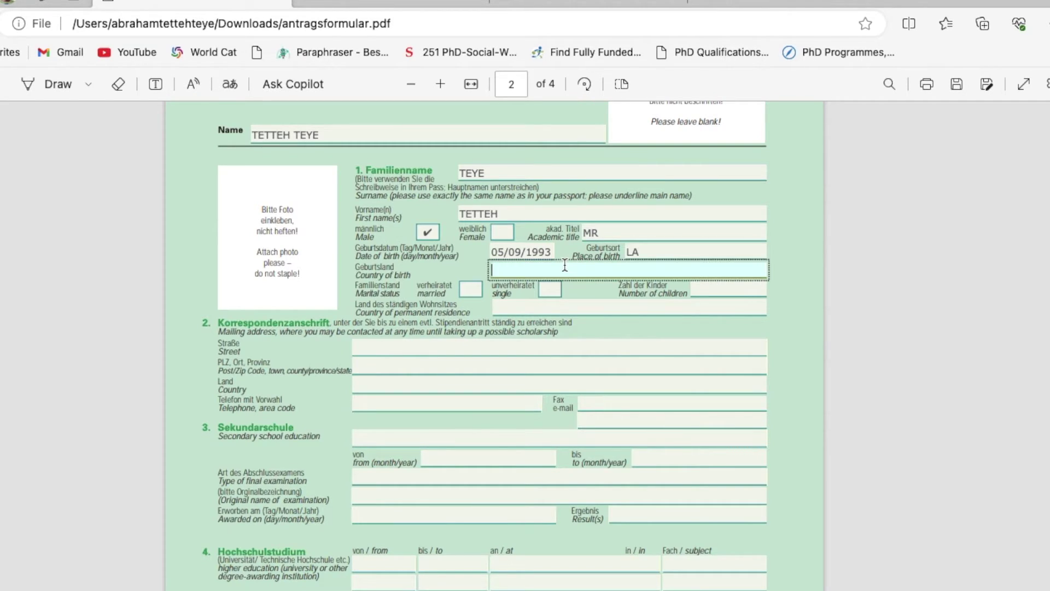
pyautogui.write('GHANA')
# Mark status single, set children to N/A and permanent residence to GHANA
pyautogui.click(551, 290)
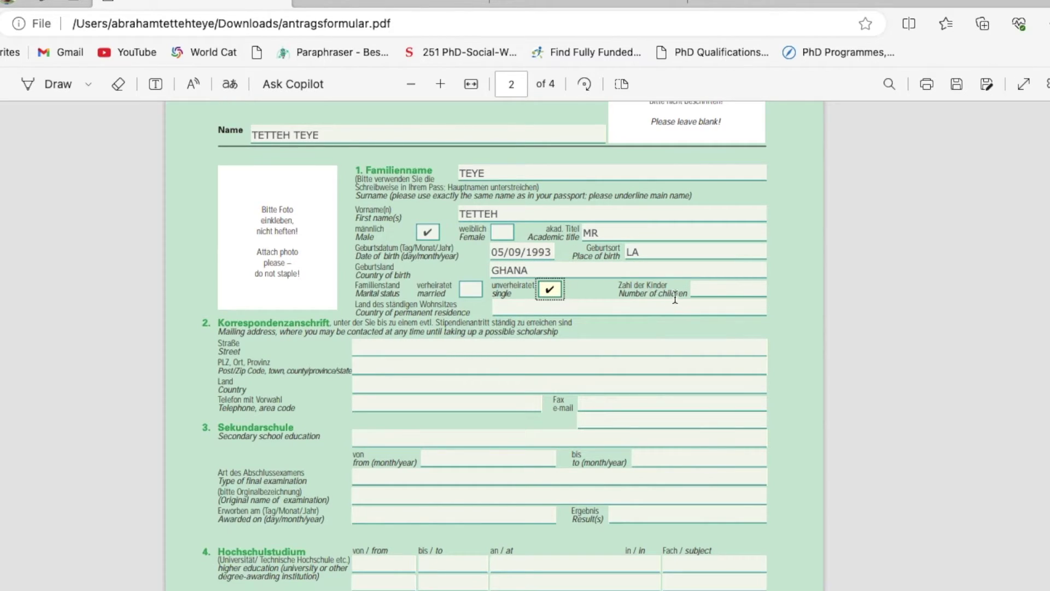
pyautogui.click(700, 288)
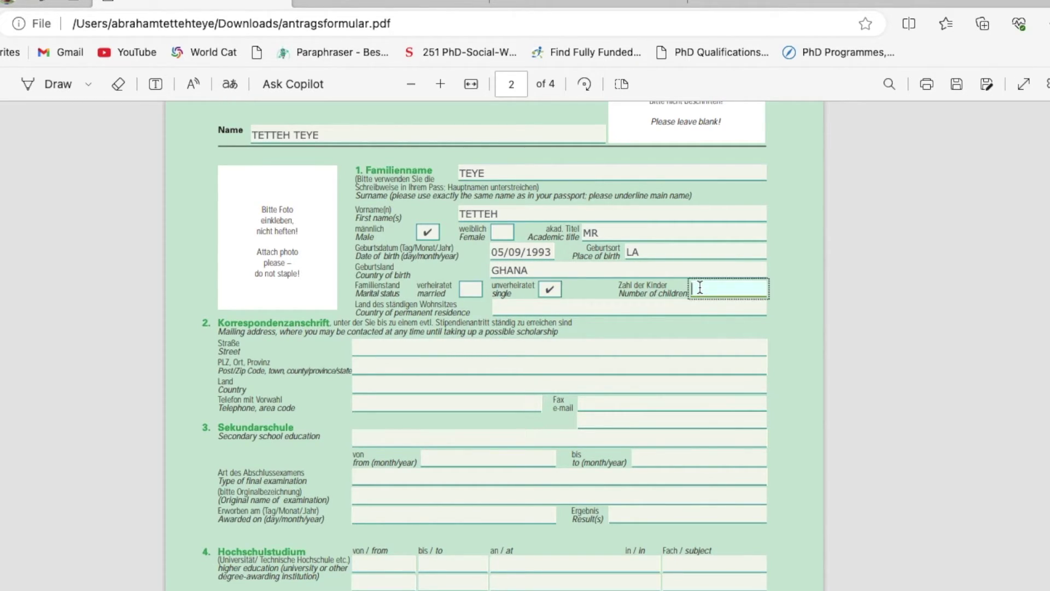
pyautogui.write('N/A')
pyautogui.click(505, 307)
pyautogui.write('GHANA')
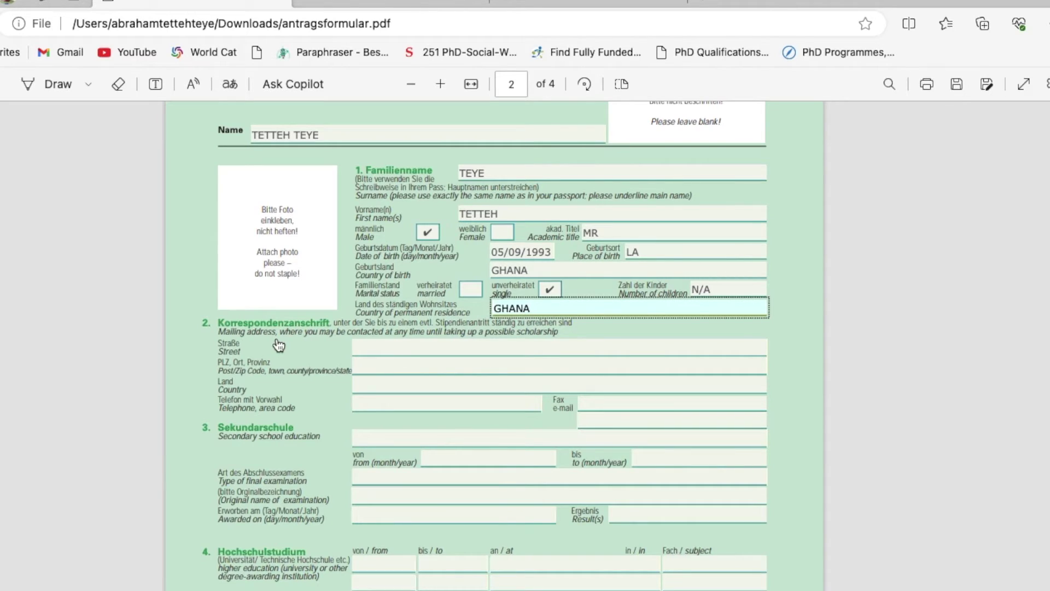
# Enter the mailing street and postcode, with country GHANA
pyautogui.click(363, 348)
pyautogui.write('LABA')
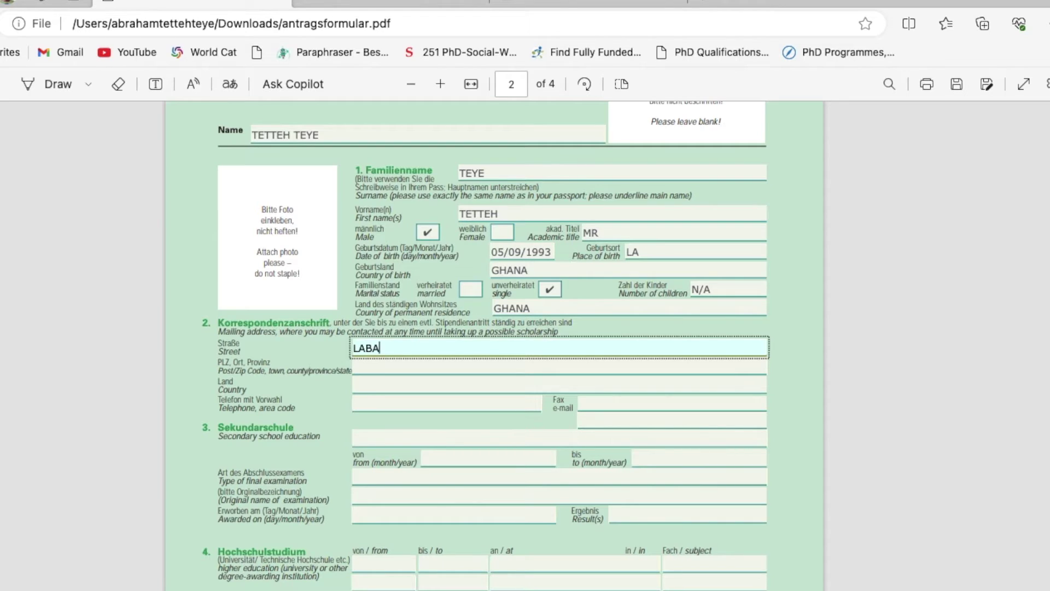
pyautogui.write('DI')
pyautogui.click(376, 365)
pyautogui.write('233')
pyautogui.click(368, 385)
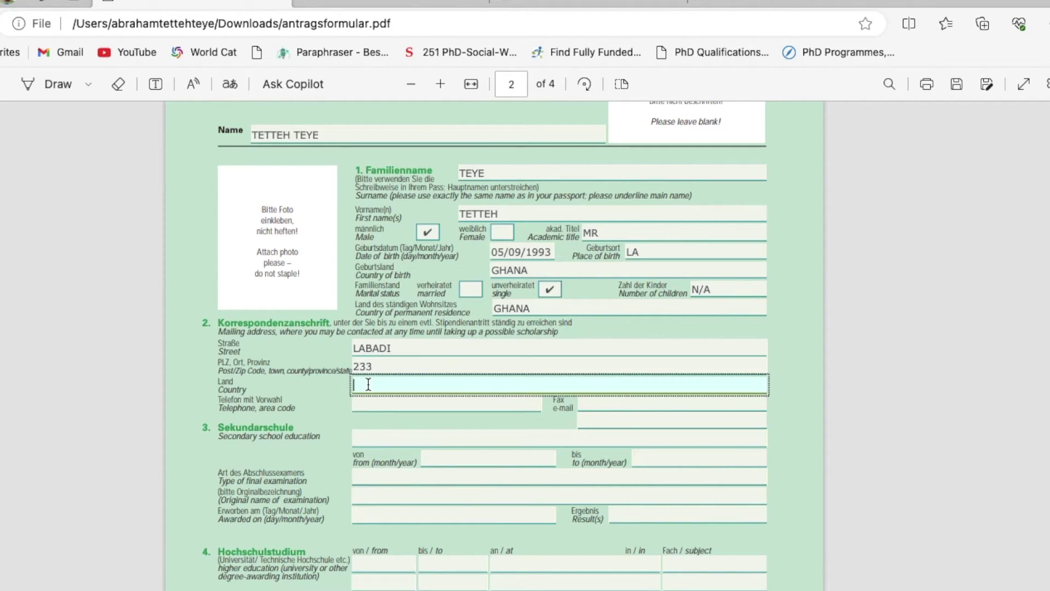
pyautogui.write('GHANA')
# Fill in the applicant's telephone number and e-mail address
pyautogui.click(371, 404)
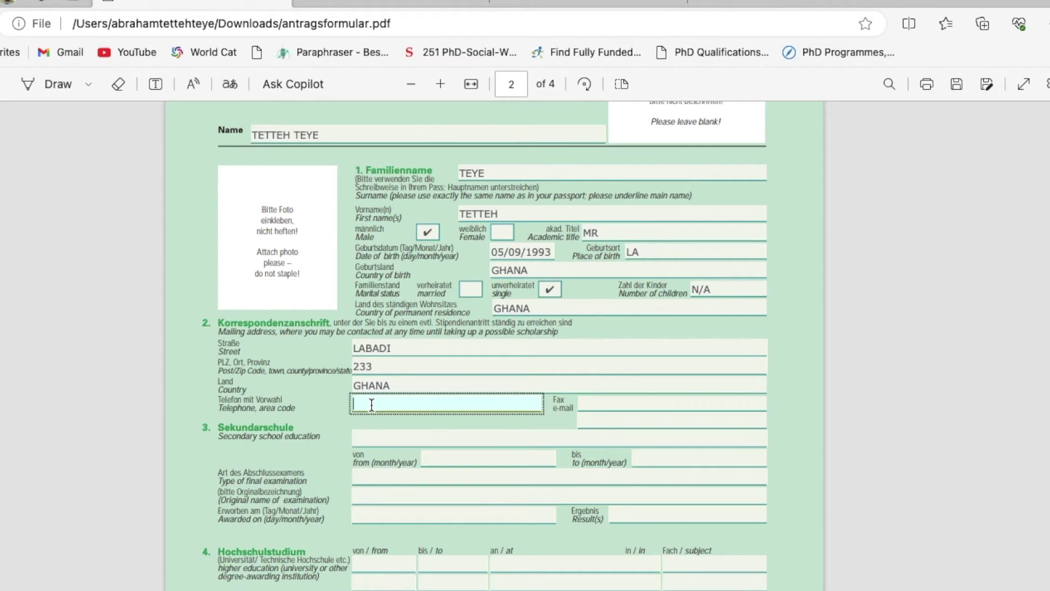
pyautogui.click(589, 403)
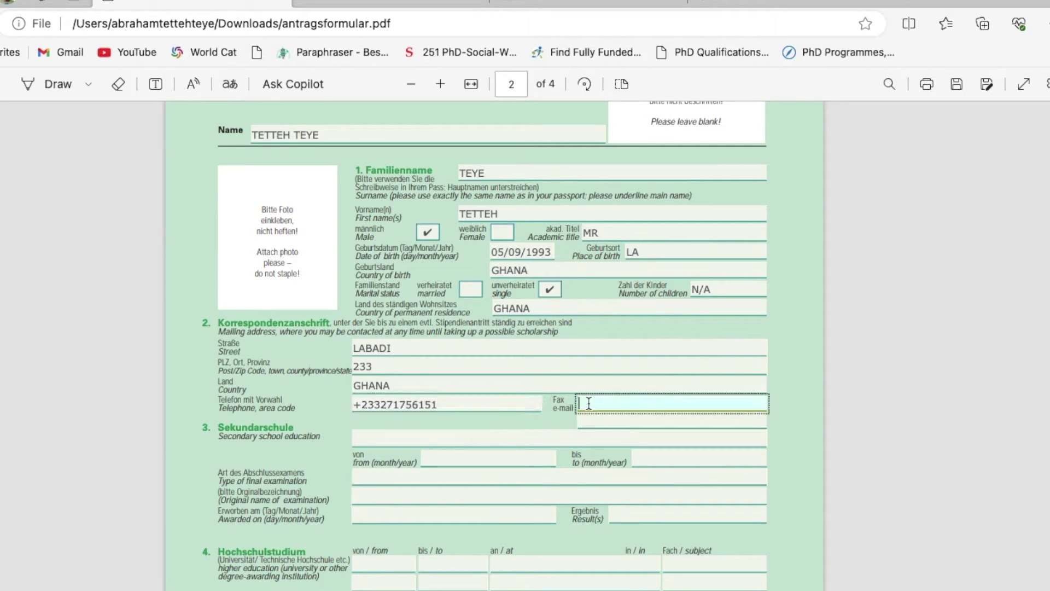
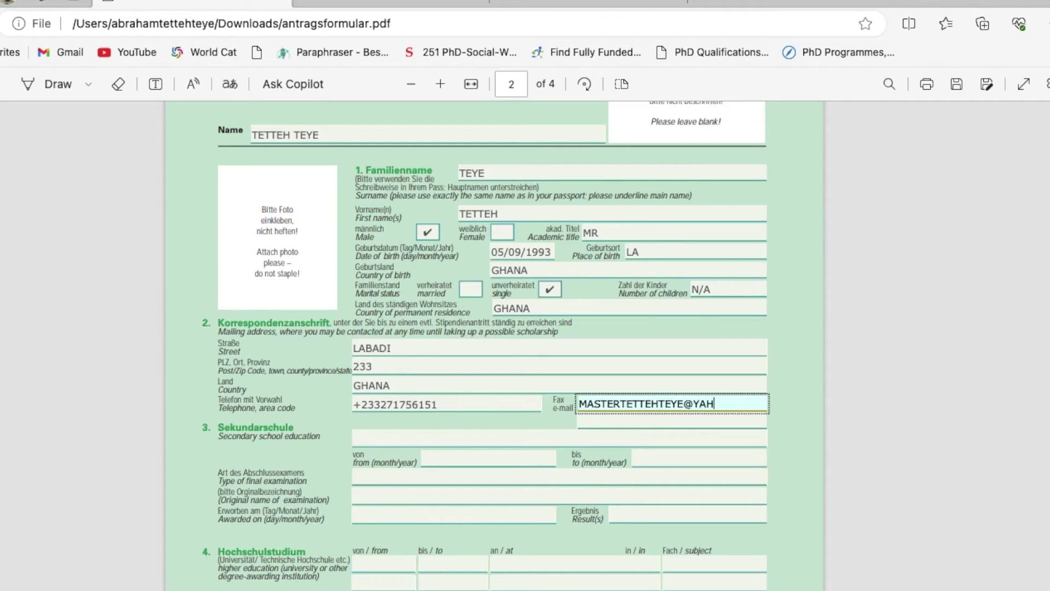
pyautogui.scroll(-2, 413, 436)
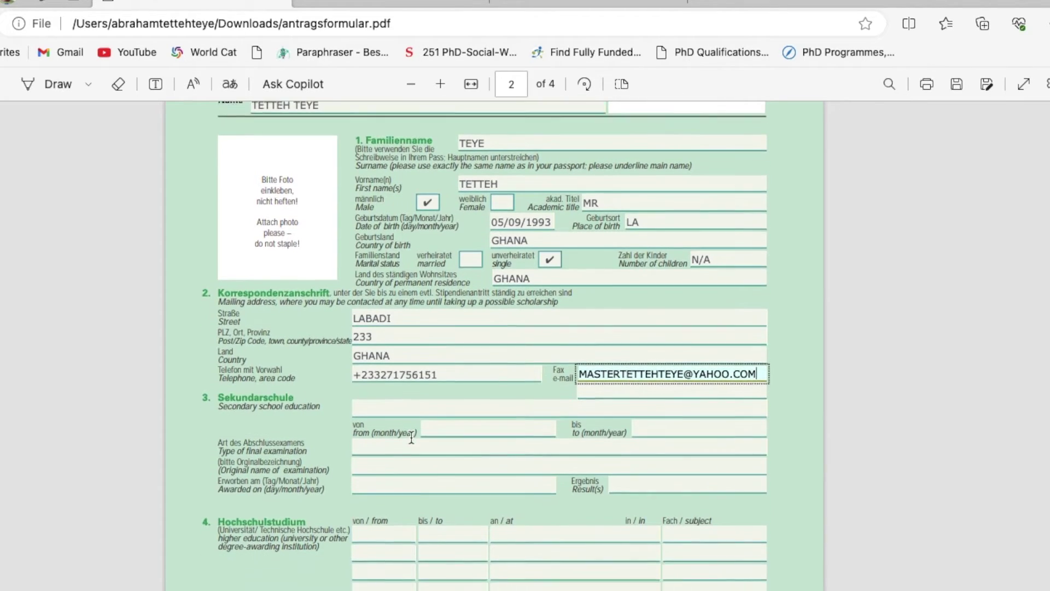
# Enter AGGREY MEMORIAL SENIOR HIGH SCHOOL, attended 10/2008 to 05/2012
pyautogui.click(360, 393)
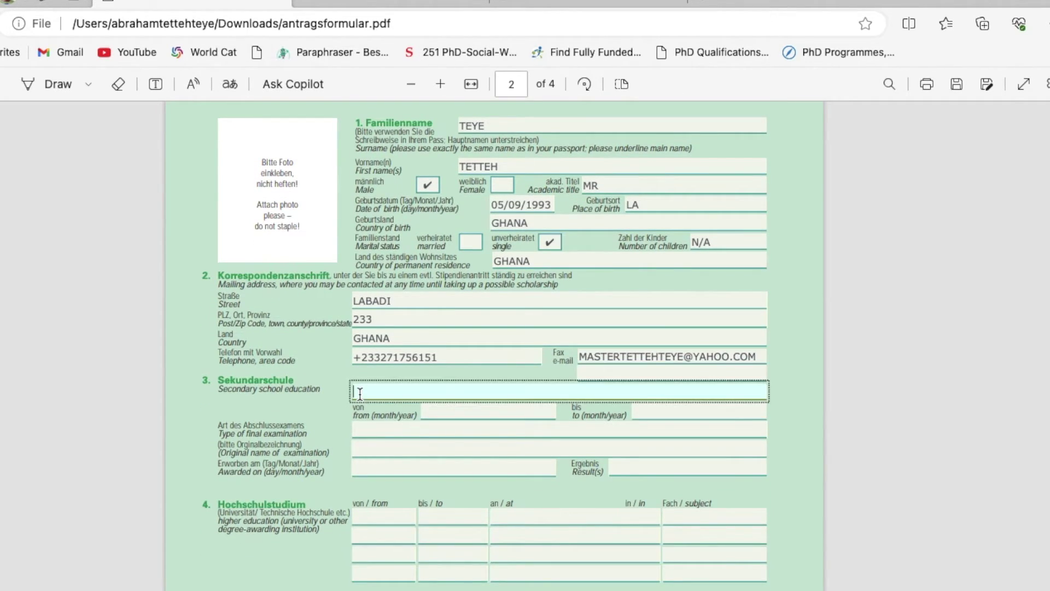
pyautogui.write('AGGREY MEN')
pyautogui.press('BackSpace')
pyautogui.write('MORIAL SENIOR HIGH ')
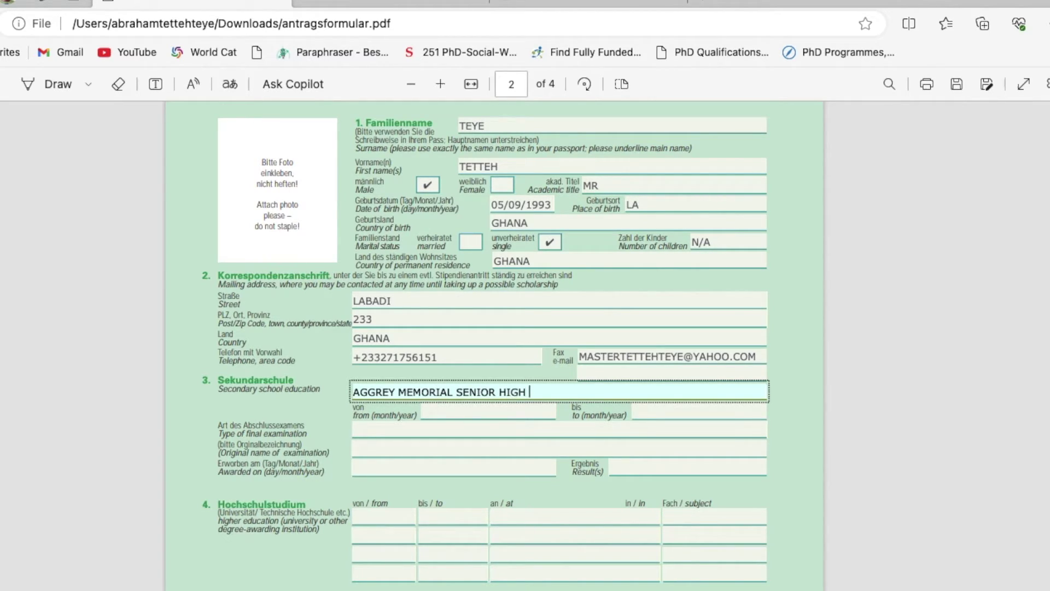
pyautogui.write('SCHOOL')
pyautogui.click(510, 416)
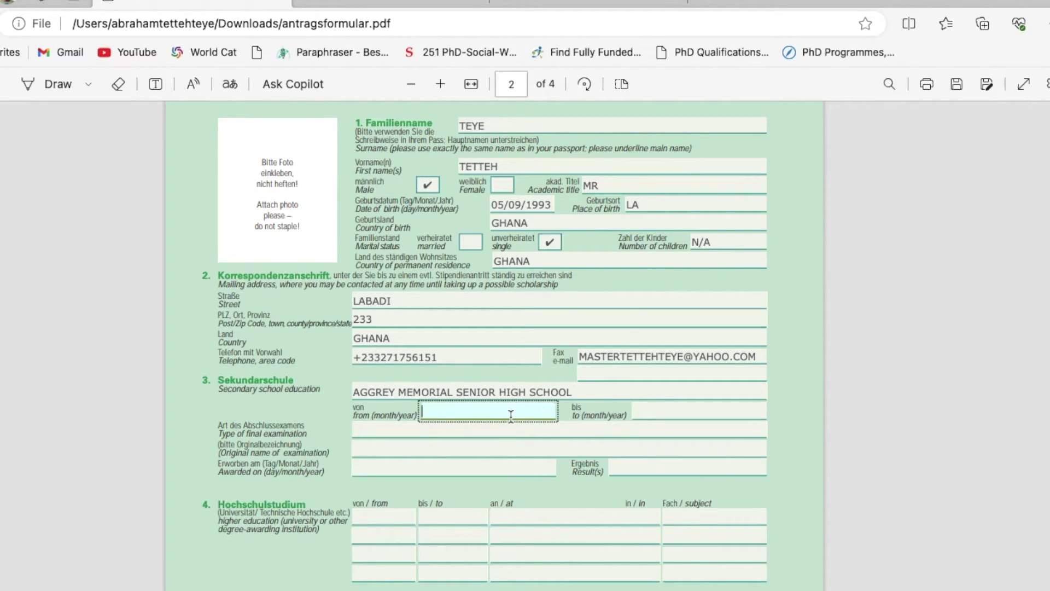
pyautogui.write('10/2008')
pyautogui.click(656, 411)
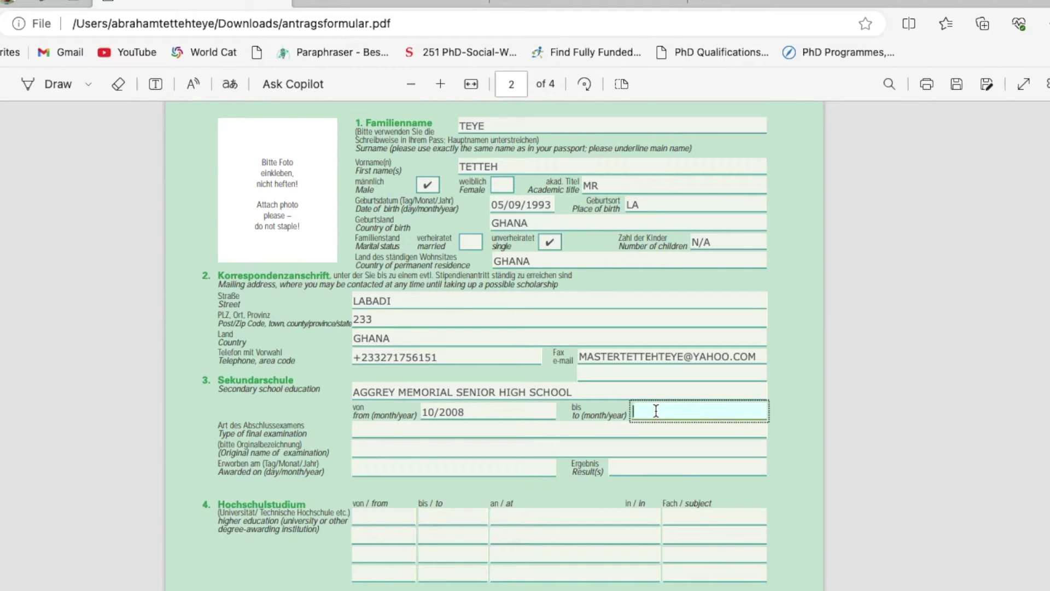
pyautogui.write('05/2012')
# Set both examination fields to WASSCE, award date 04/05/2012, and result 7
pyautogui.click(379, 428)
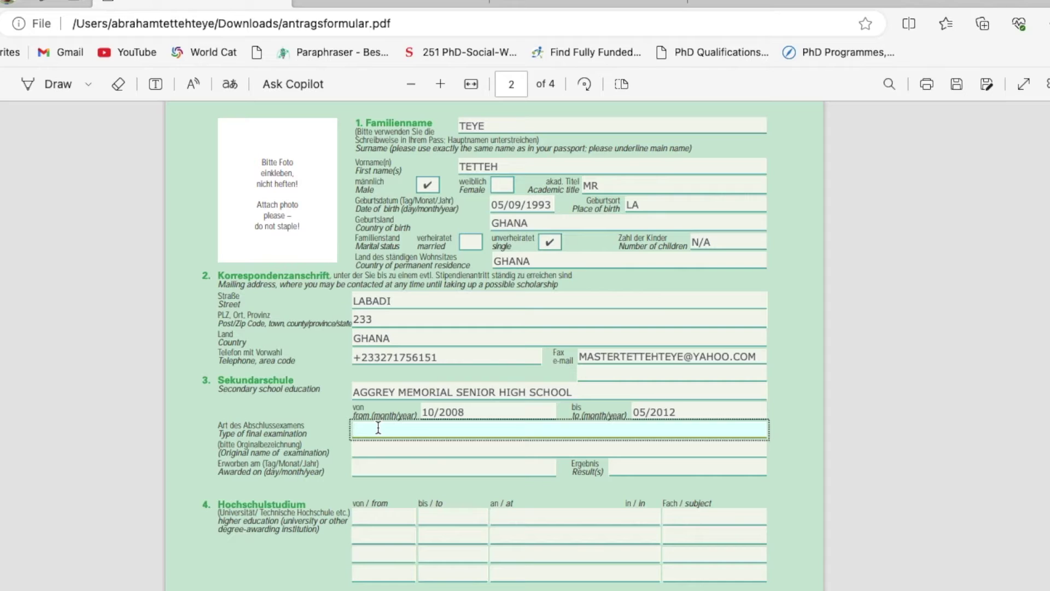
pyautogui.write('WASSCE')
pyautogui.click(380, 449)
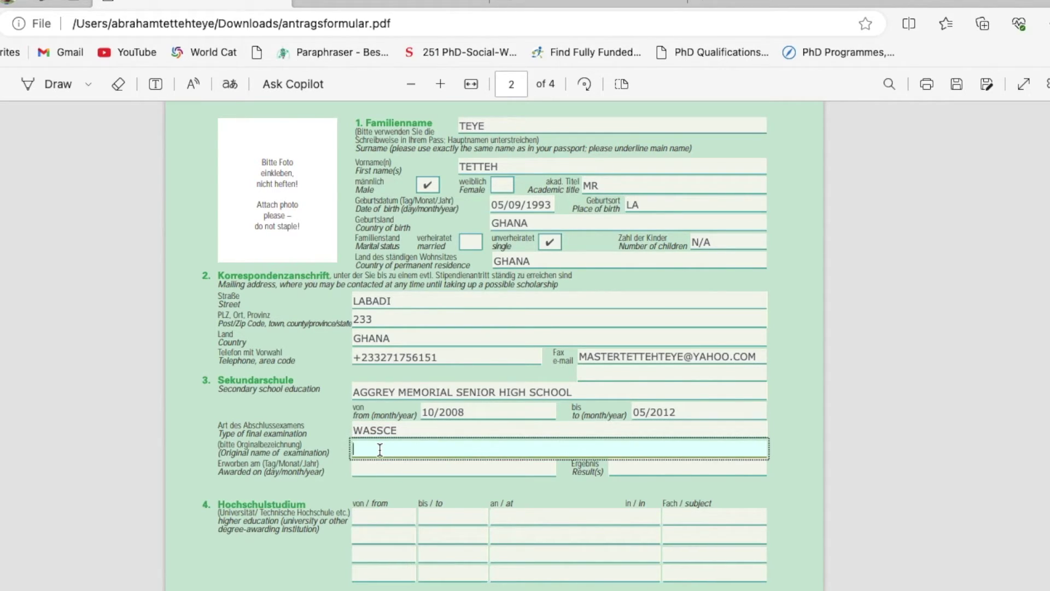
pyautogui.write('WASSCE')
pyautogui.click(368, 469)
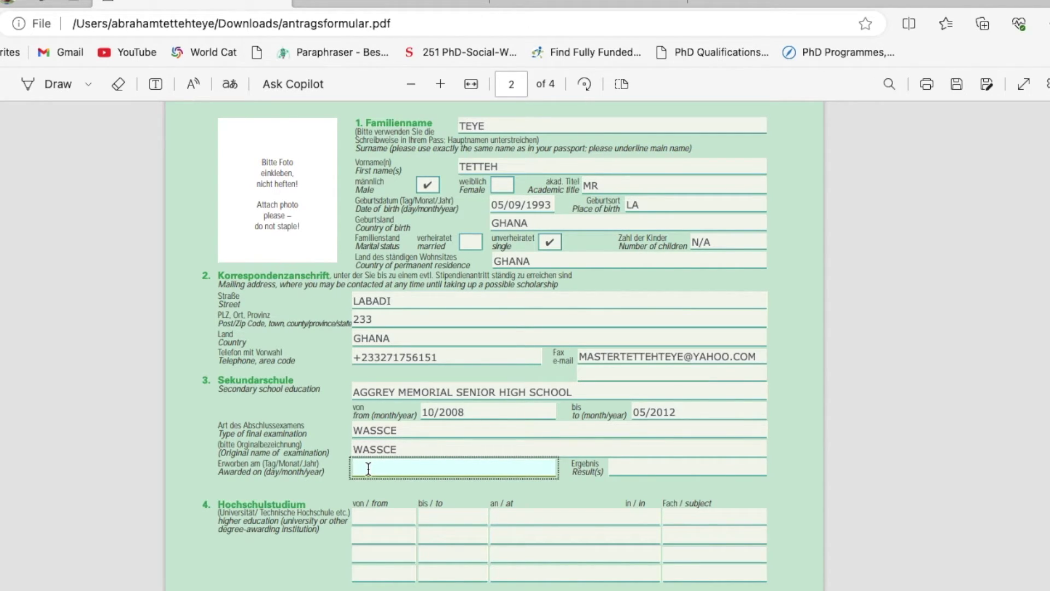
pyautogui.write('04')
pyautogui.press('BackSpace')
pyautogui.press('BackSpace')
pyautogui.write('4/05/2012')
pyautogui.click(643, 469)
pyautogui.write('7')
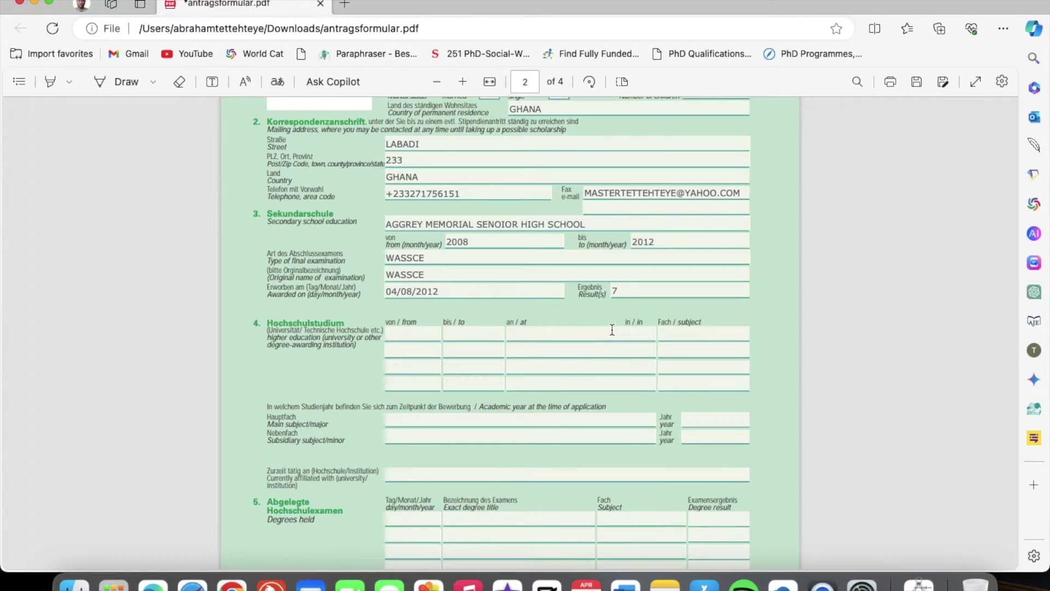
# Fill section 4's first row: 2012, 2016, UNIVERSITY OF GHANA, SOCIAL WORK
pyautogui.scroll(-3, 601, 306)
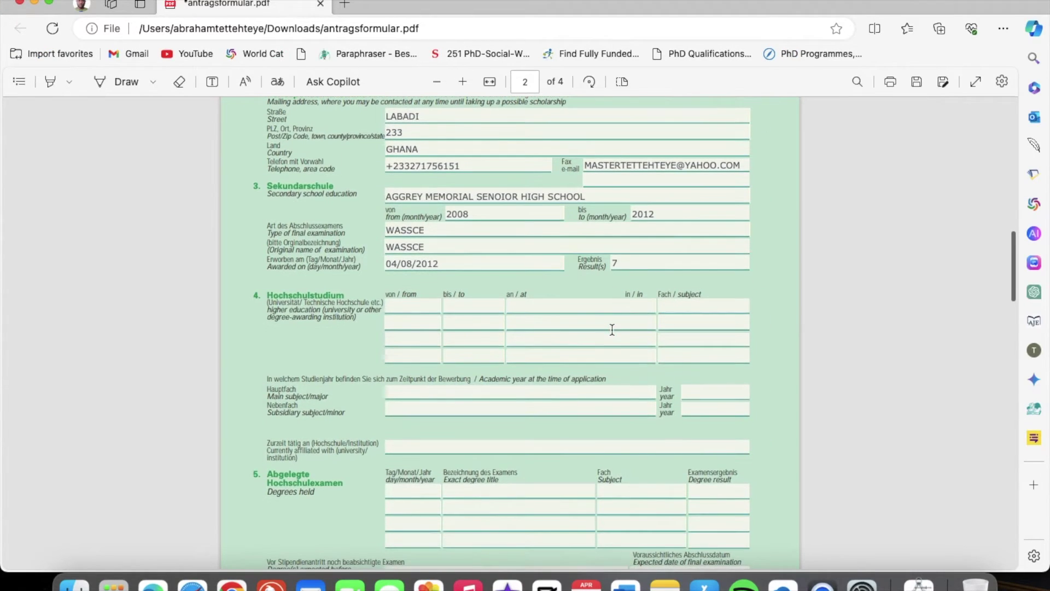
pyautogui.scroll(-2, 574, 298)
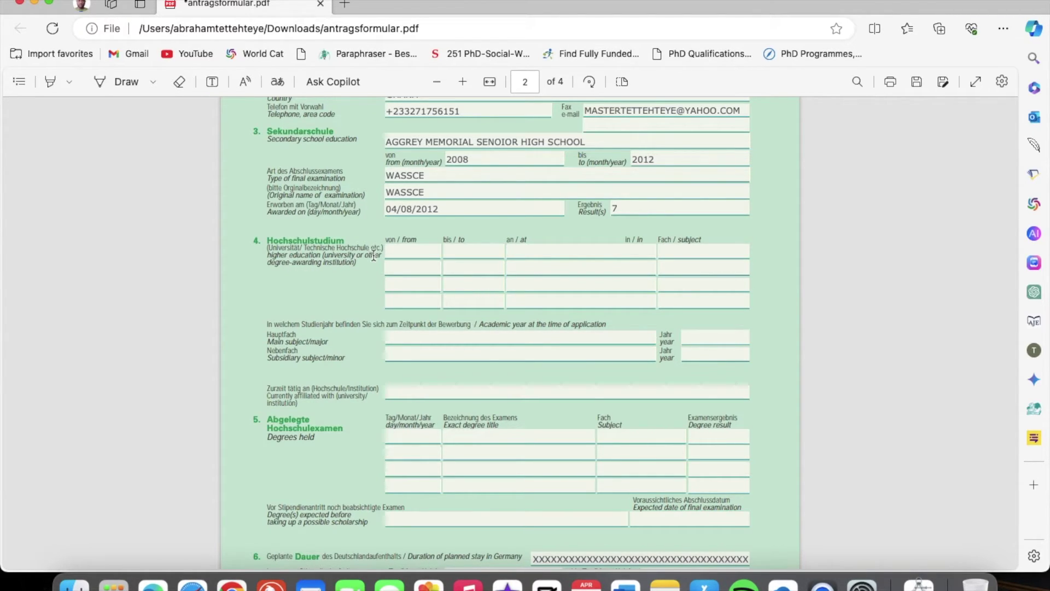
pyautogui.click(416, 252)
pyautogui.write('20')
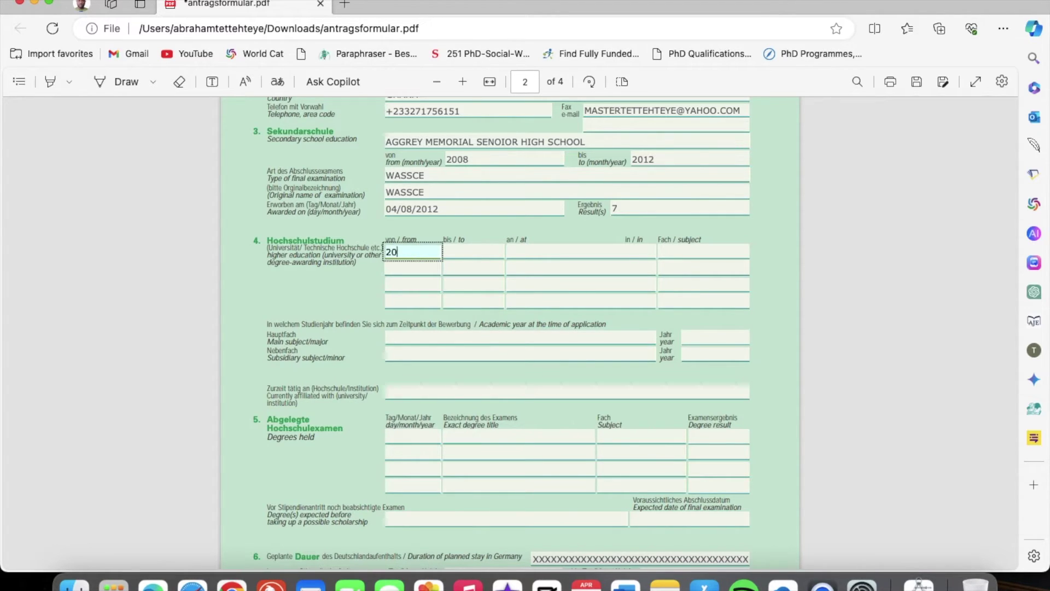
pyautogui.write('12')
pyautogui.click(473, 249)
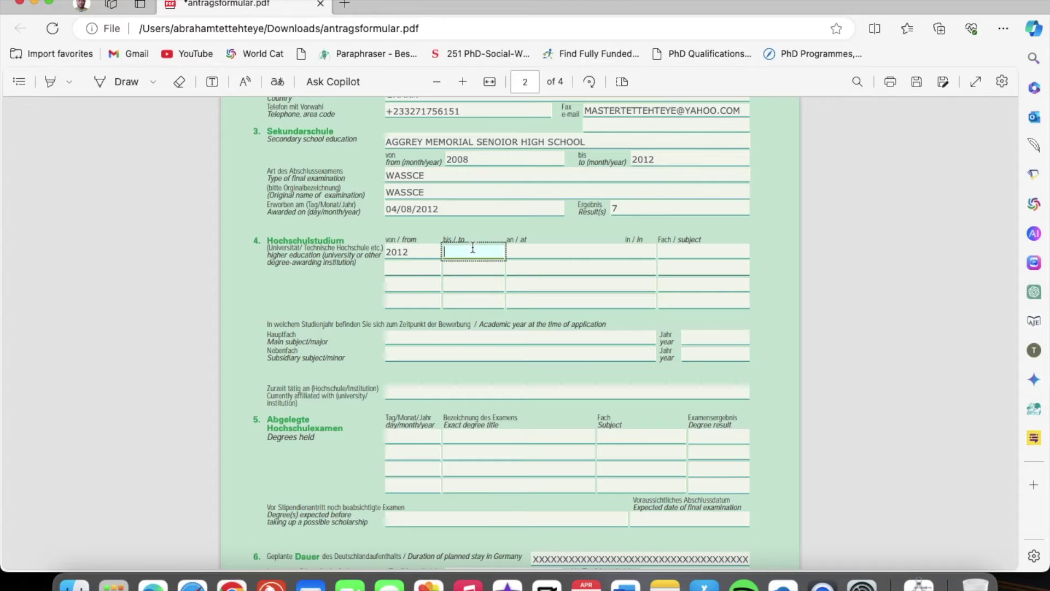
pyautogui.write('2061')
pyautogui.press('BackSpace')
pyautogui.press('BackSpace')
pyautogui.write('16')
pyautogui.click(525, 253)
pyautogui.write('UNIVERSITY OF GHANA')
pyautogui.click(673, 251)
pyautogui.write('SOCIAL WORK')
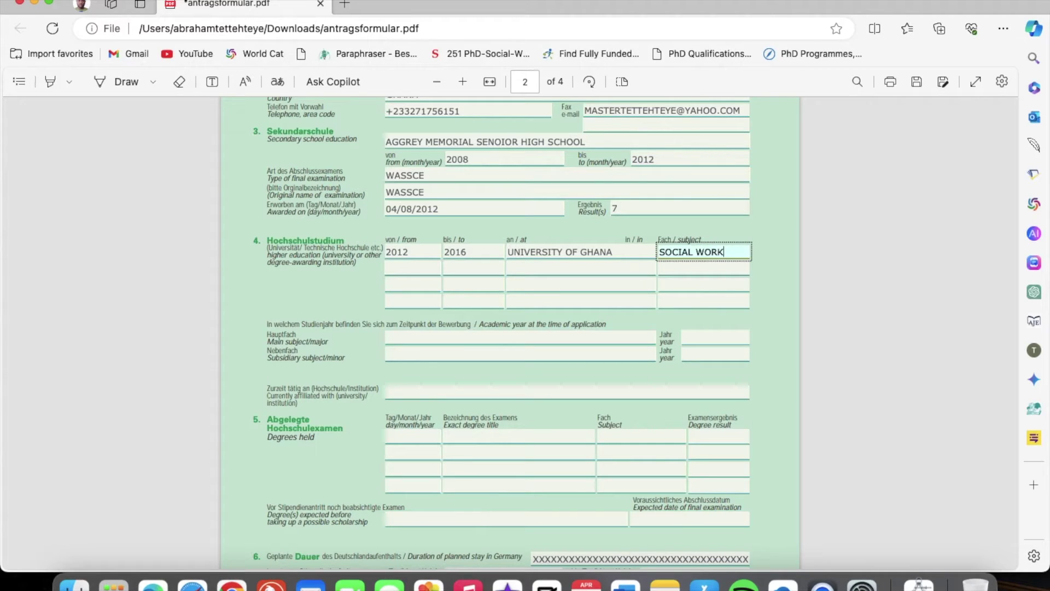
# Fill Main subject SOCIAL WORK with 2012-2016 and Subsidiary subject SOCIOLOGY with 2012-2015
pyautogui.scroll(-2, 663, 372)
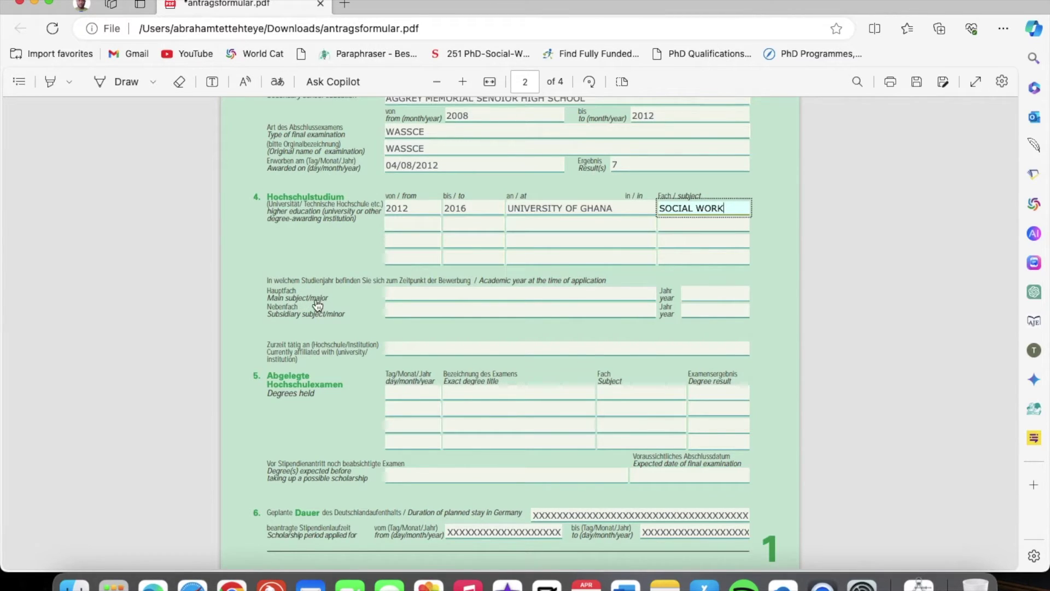
pyautogui.click(420, 293)
pyautogui.write('SOCI')
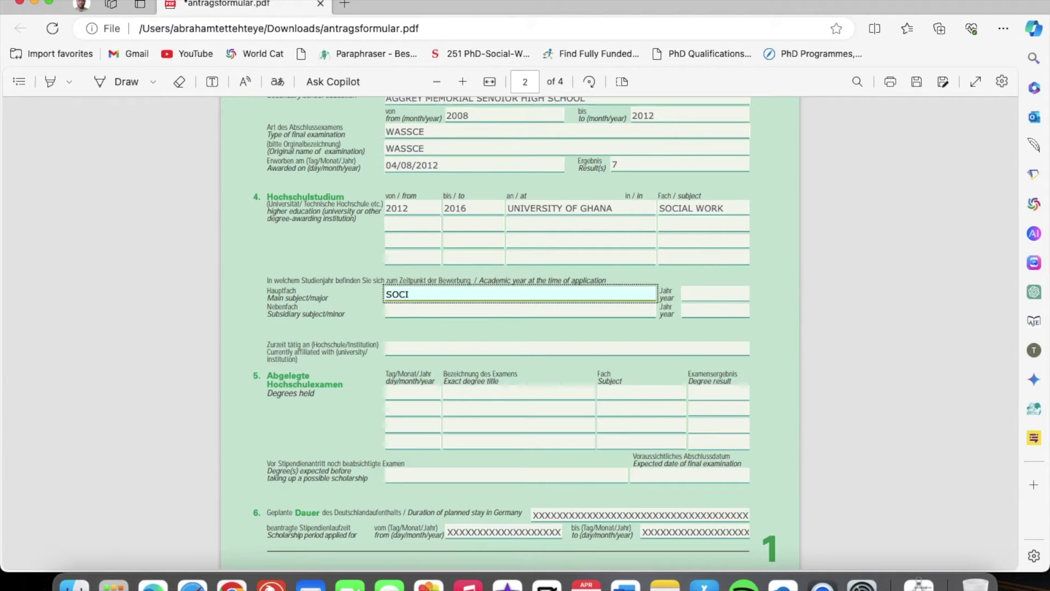
pyautogui.write('LAL WORK')
pyautogui.click(401, 309)
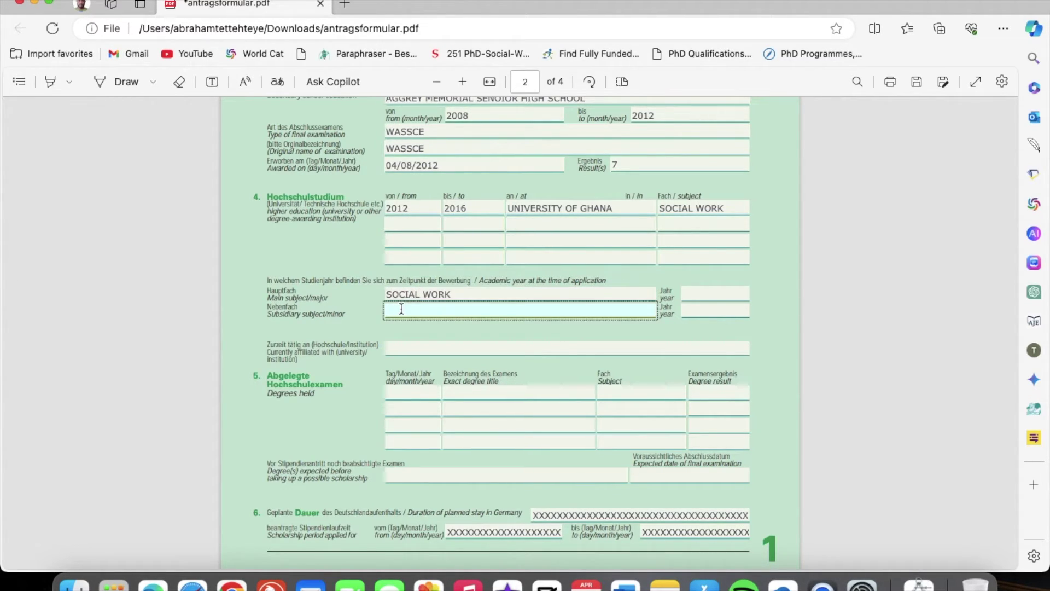
pyautogui.write('SOCIOLOGY')
pyautogui.click(697, 294)
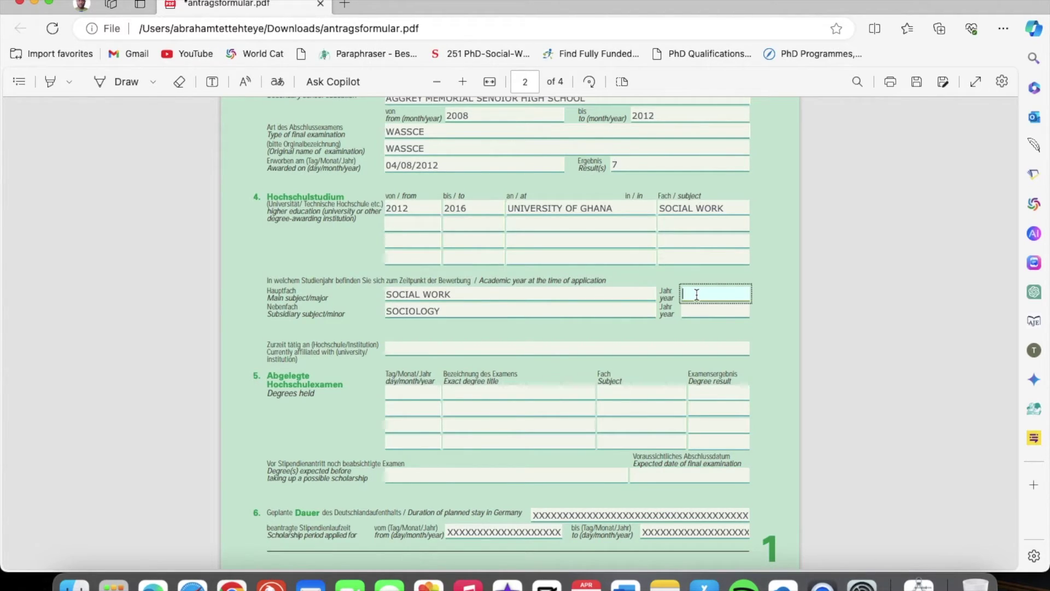
pyautogui.write('2012-2016')
pyautogui.click(700, 311)
pyautogui.write('2012-20')
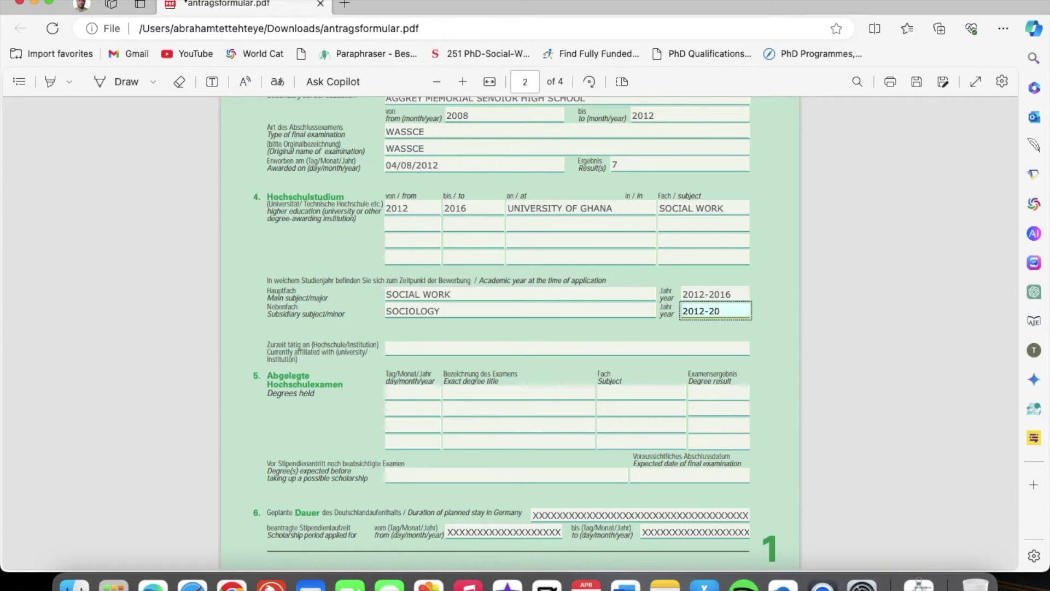
pyautogui.write('15')
pyautogui.click(760, 333)
# Enter N/A in the 'Currently affiliated with' university field
pyautogui.scroll(-3, 703, 345)
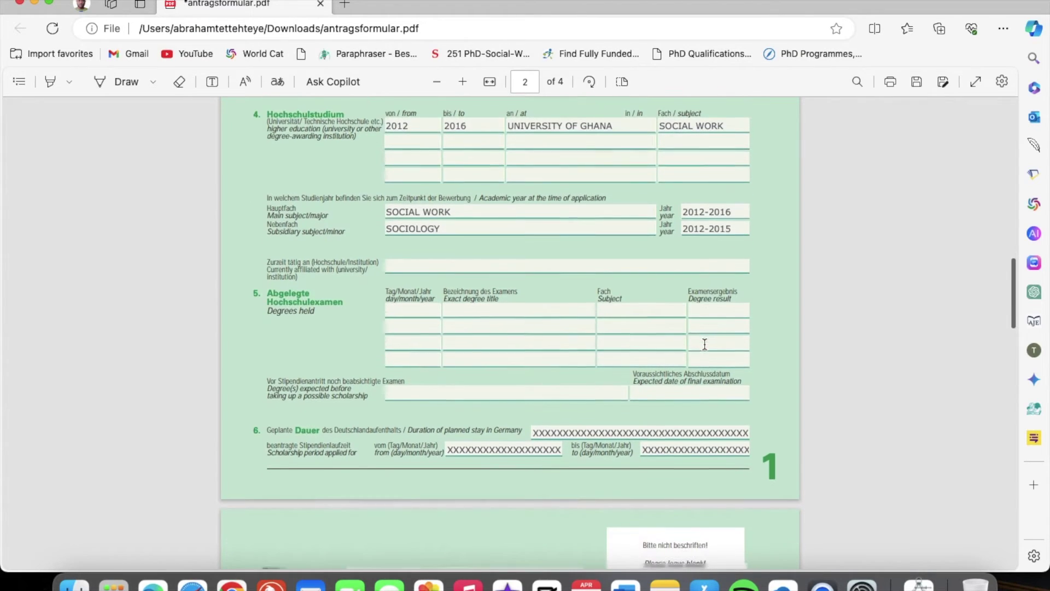
pyautogui.click(423, 268)
pyautogui.scroll(1, 424, 271)
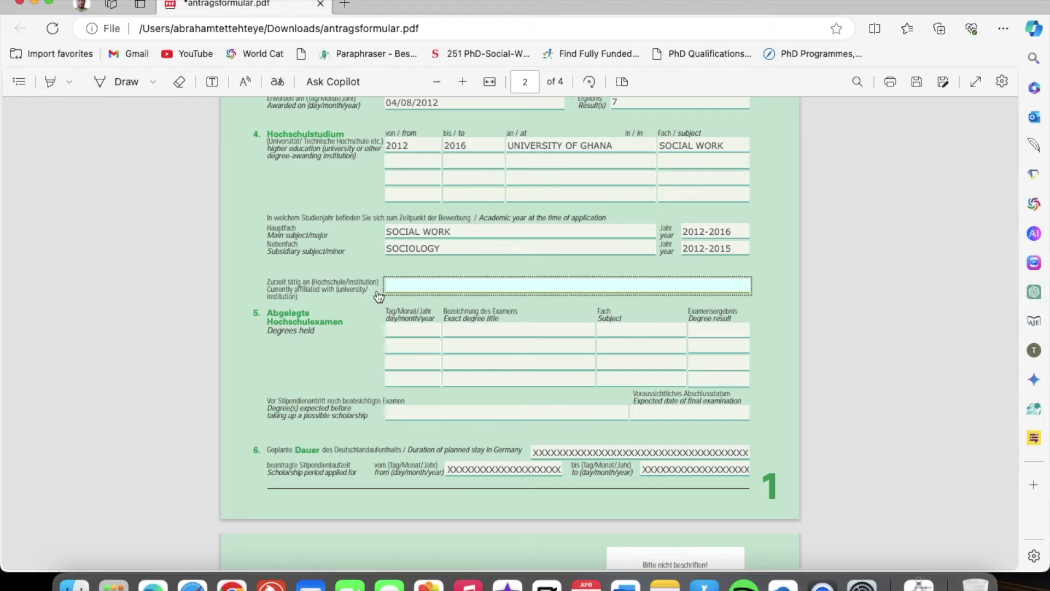
pyautogui.write('N/A')
pyautogui.click(367, 332)
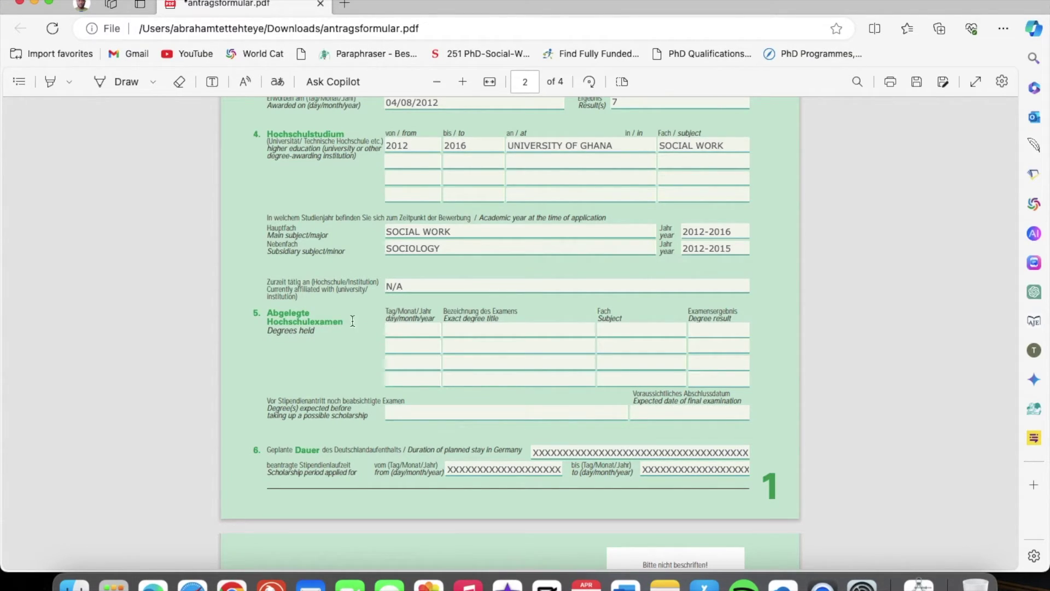
# Fill section 5's first row: 24/05/2012, BACHELORS DEGREE, SOCIAL WORK, result 1ST CLASS
pyautogui.click(407, 330)
pyautogui.write('2')
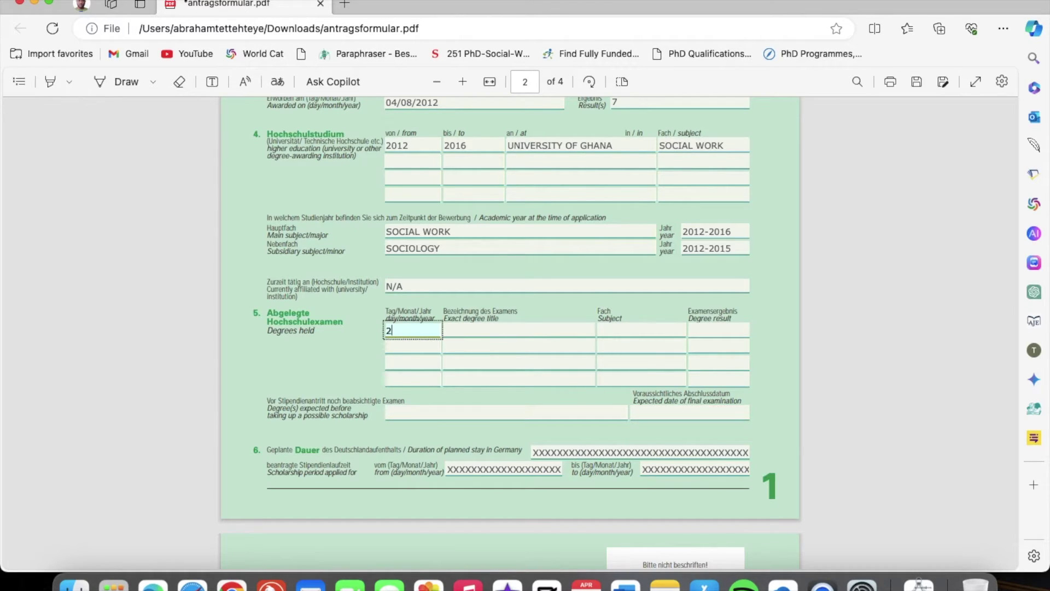
pyautogui.write('4/05/2012')
pyautogui.click(458, 329)
pyautogui.click(436, 332)
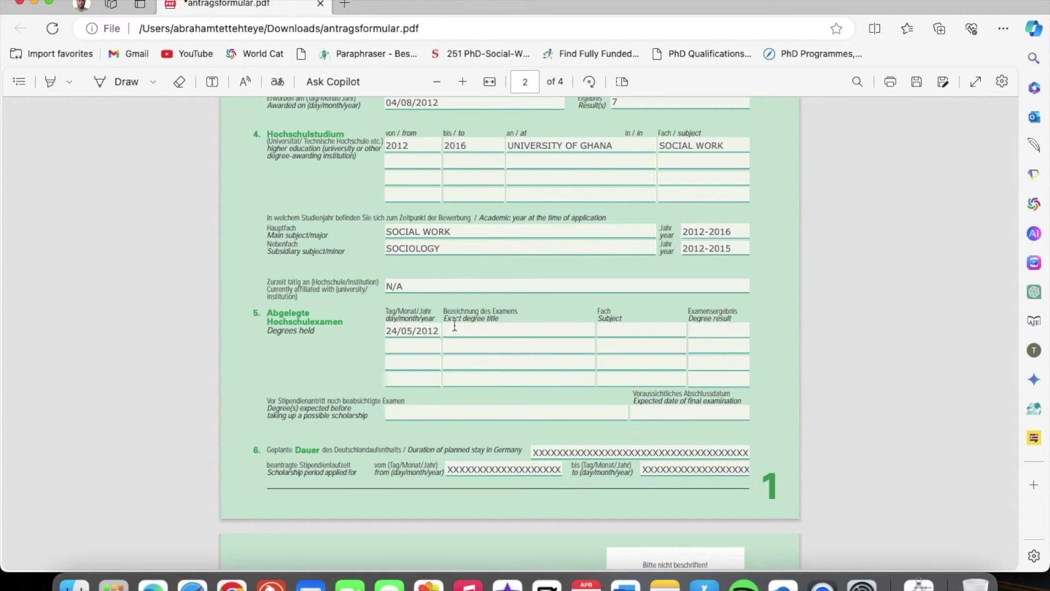
pyautogui.click(485, 330)
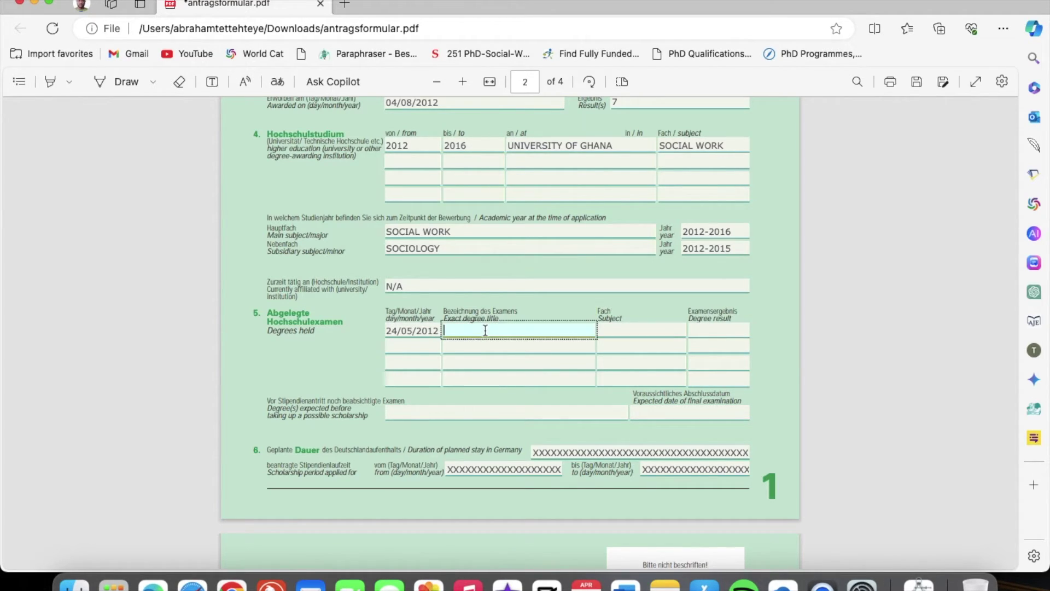
pyautogui.write('BACHELORS DEGREE')
pyautogui.click(621, 332)
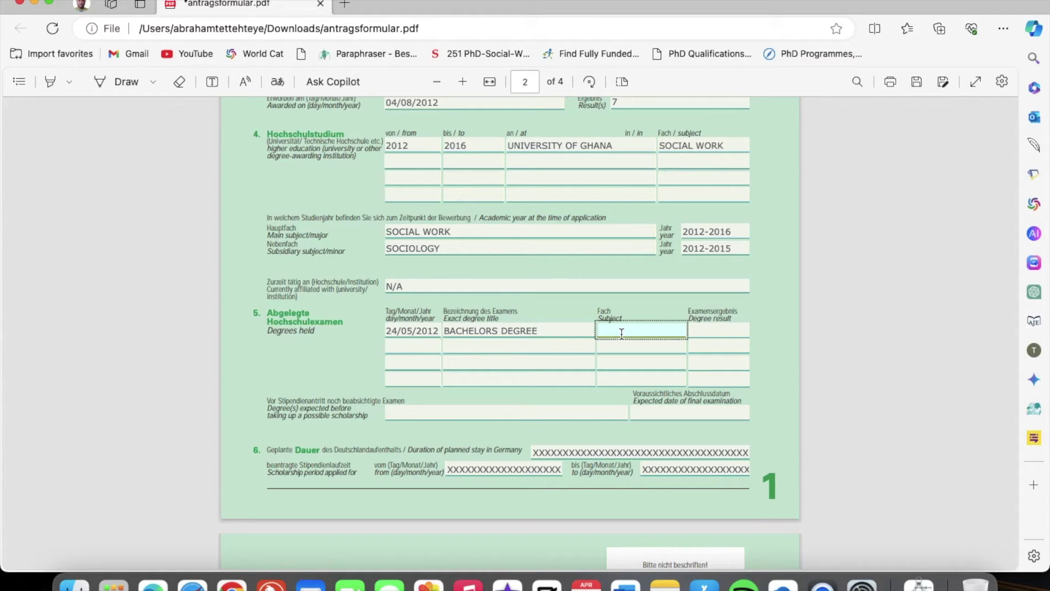
pyautogui.write('SOCIAL WORK')
pyautogui.click(699, 330)
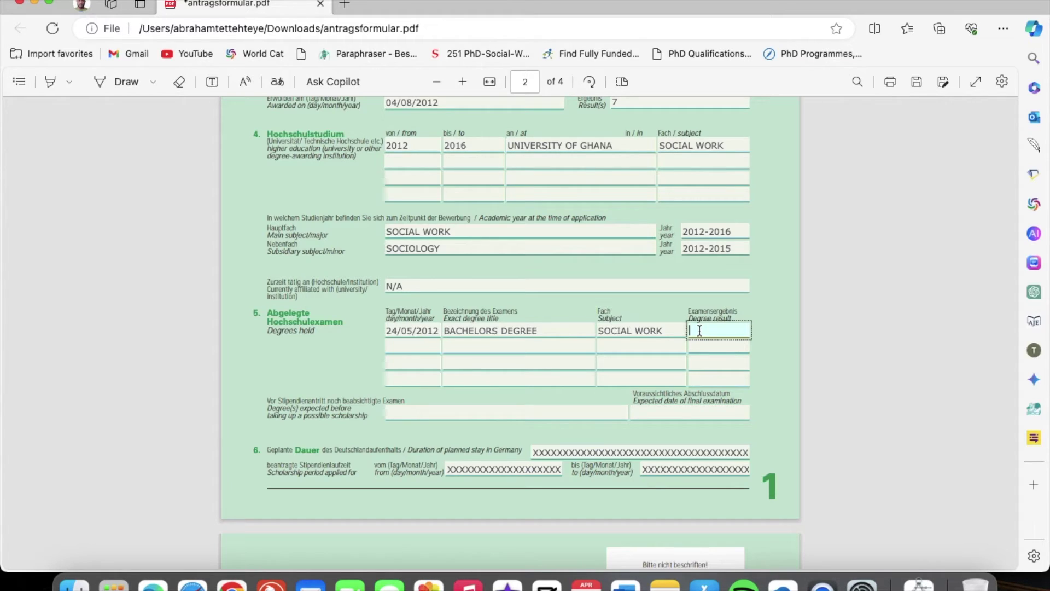
pyautogui.write('1ST CLASS')
pyautogui.scroll(-3, 445, 359)
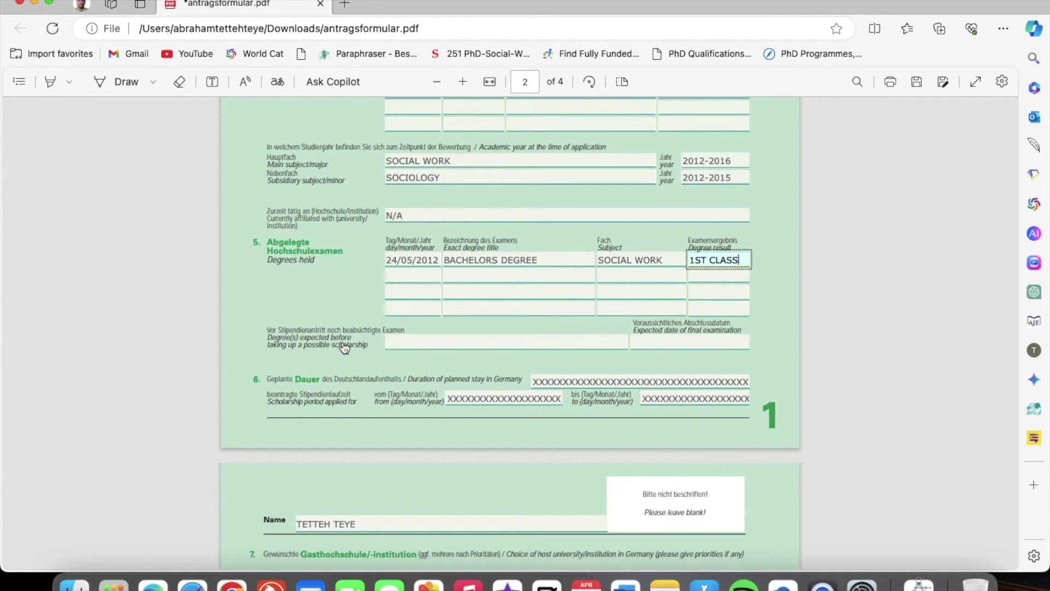
# Fill both the 'Degree(s) expected before' field and its expected examination date with N/A
pyautogui.click(622, 369)
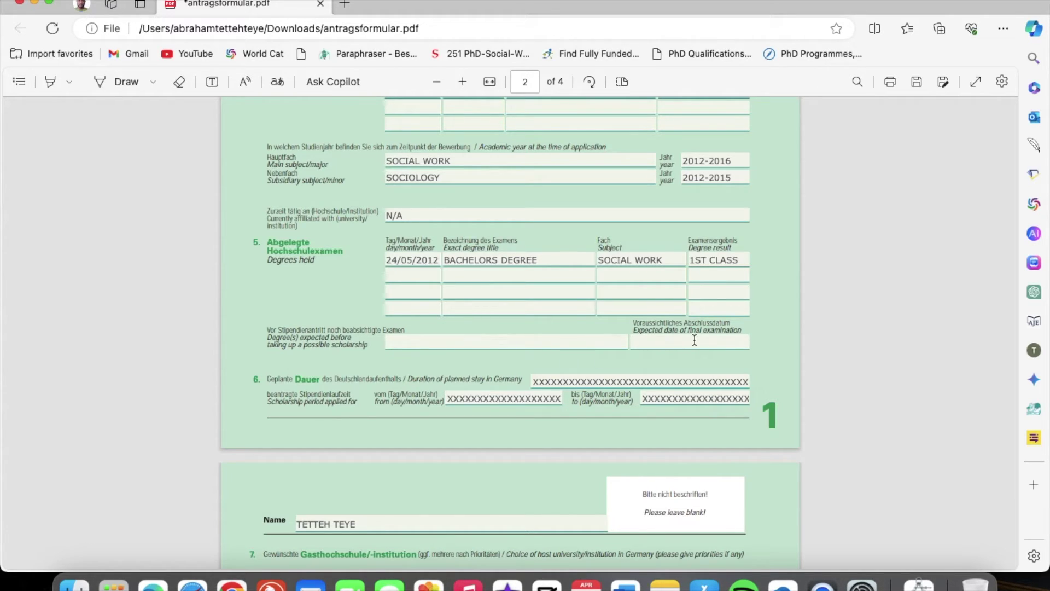
pyautogui.click(466, 343)
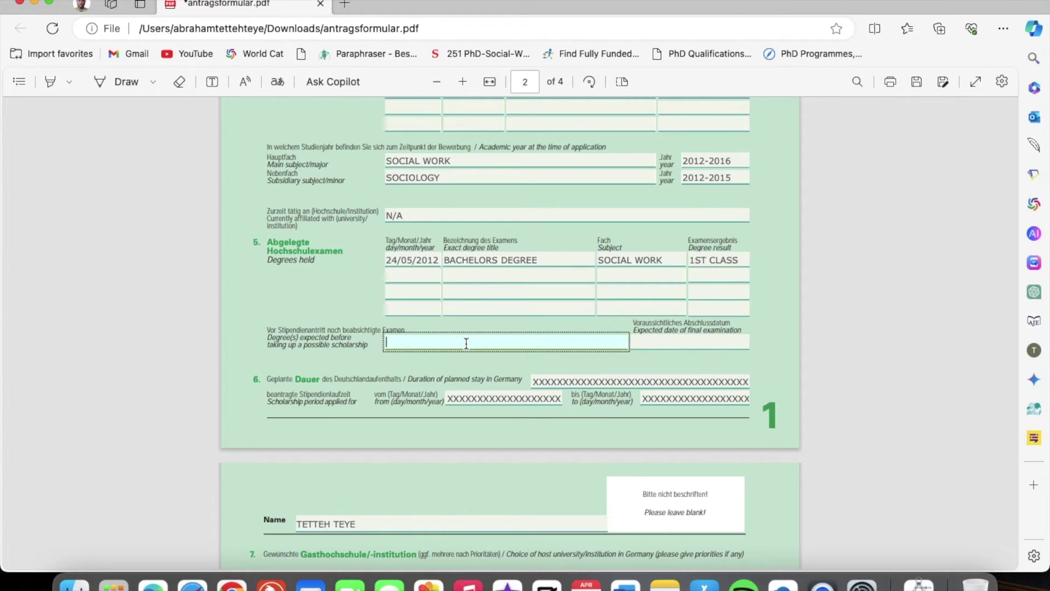
pyautogui.write('N/A')
pyautogui.click(657, 343)
pyautogui.write('N/A')
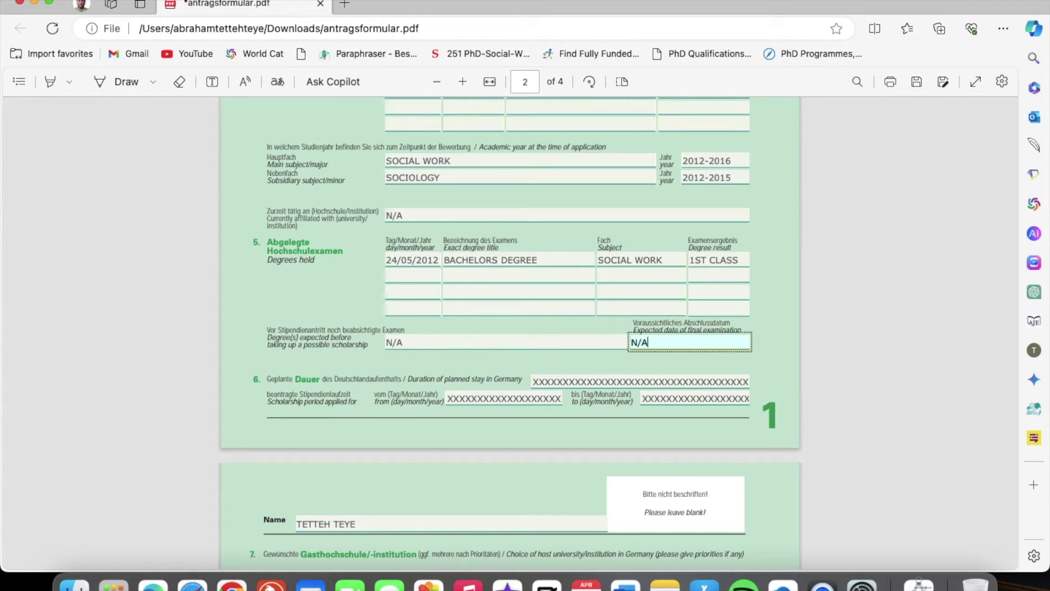
pyautogui.click(785, 348)
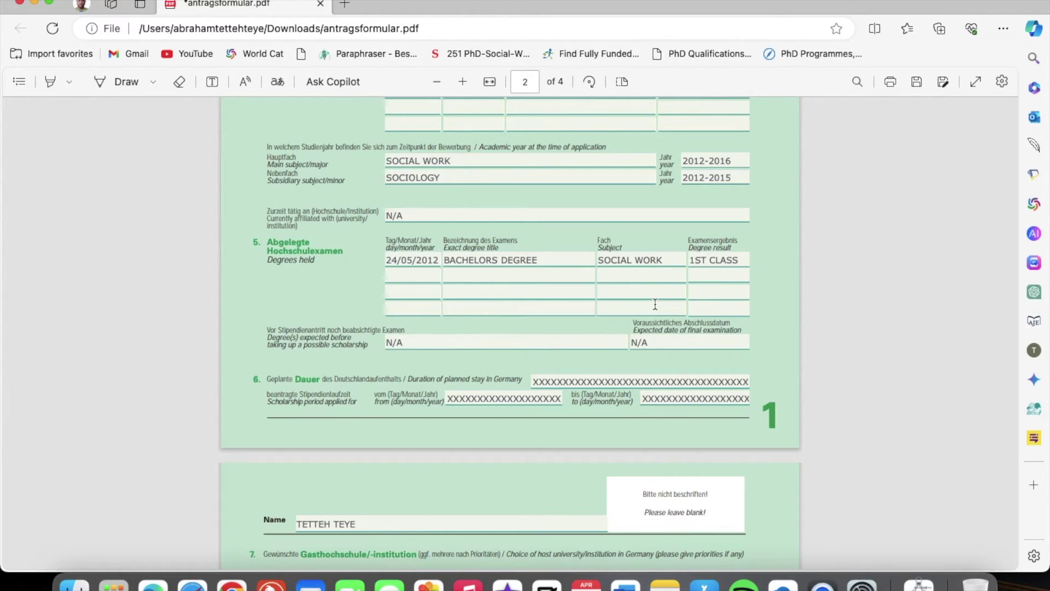
pyautogui.scroll(-10, 655, 304)
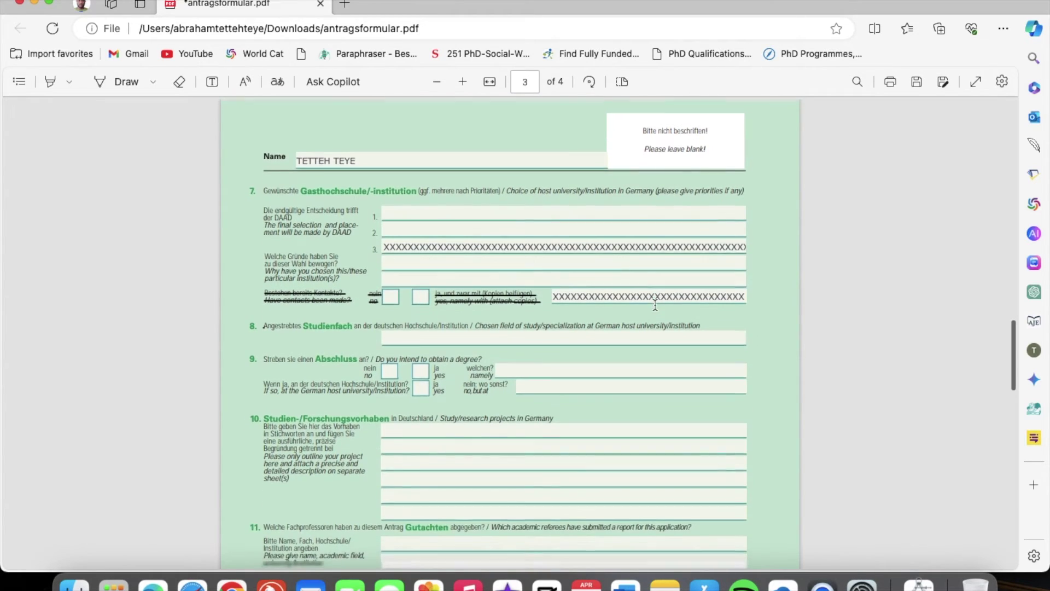
# Switch from Edge to Google Chrome, which shows the online DAAD application PDF
pyautogui.scroll(-2, 655, 304)
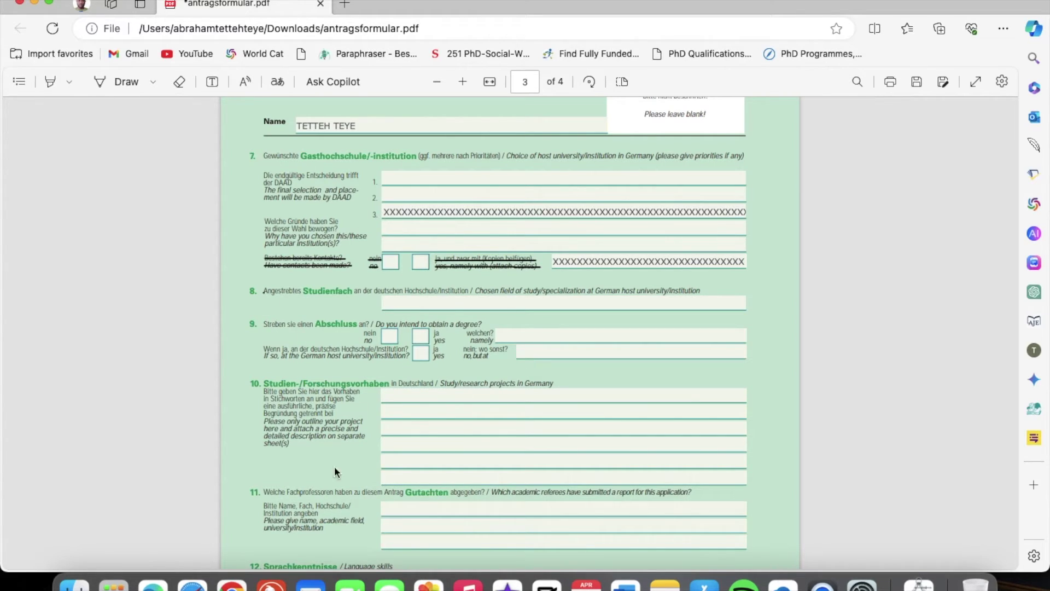
pyautogui.click(232, 584)
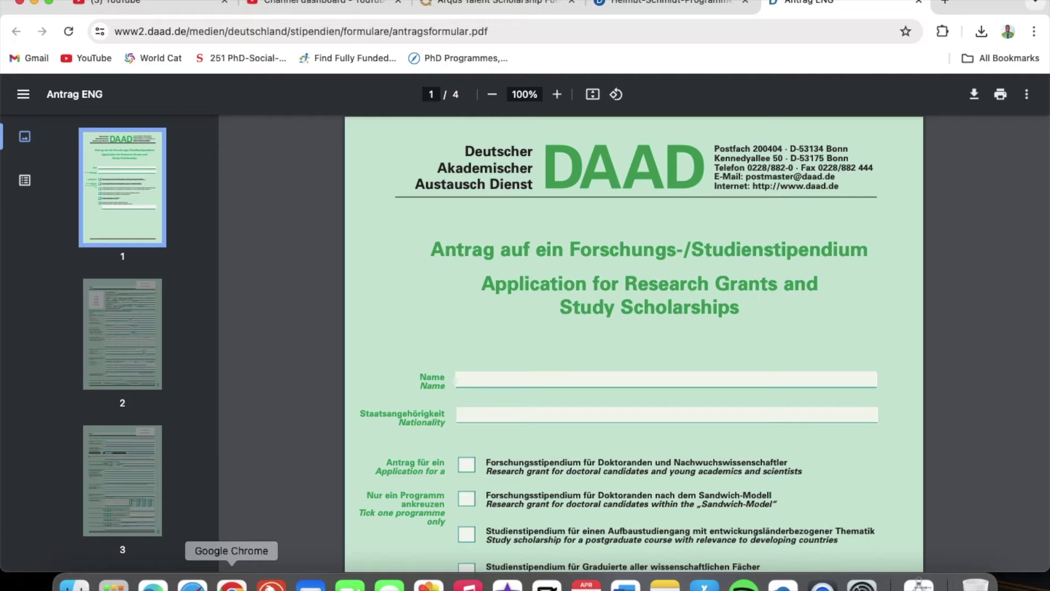
# In Chrome, open the Helmut-Schmidt-Programme Master's Courses information and scroll through it
pyautogui.click(651, 4)
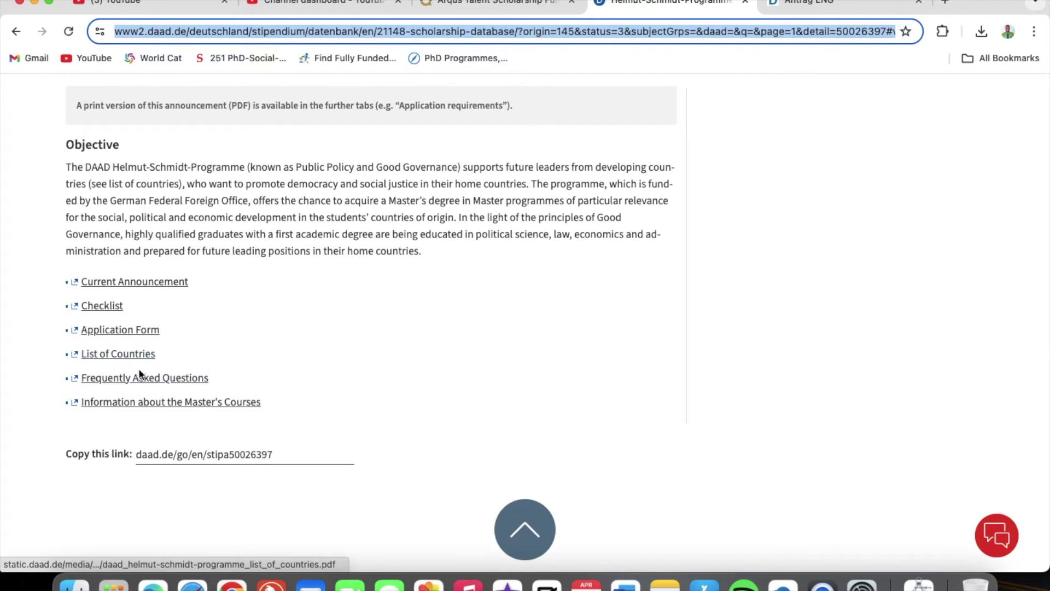
pyautogui.click(158, 405)
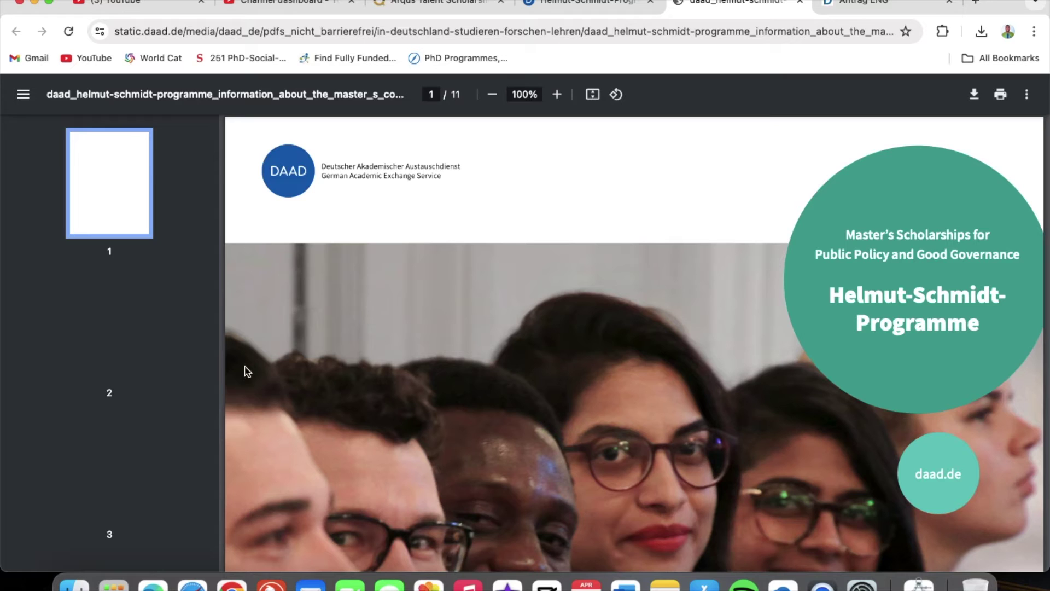
pyautogui.scroll(-3, 439, 375)
pyautogui.scroll(-7, 440, 379)
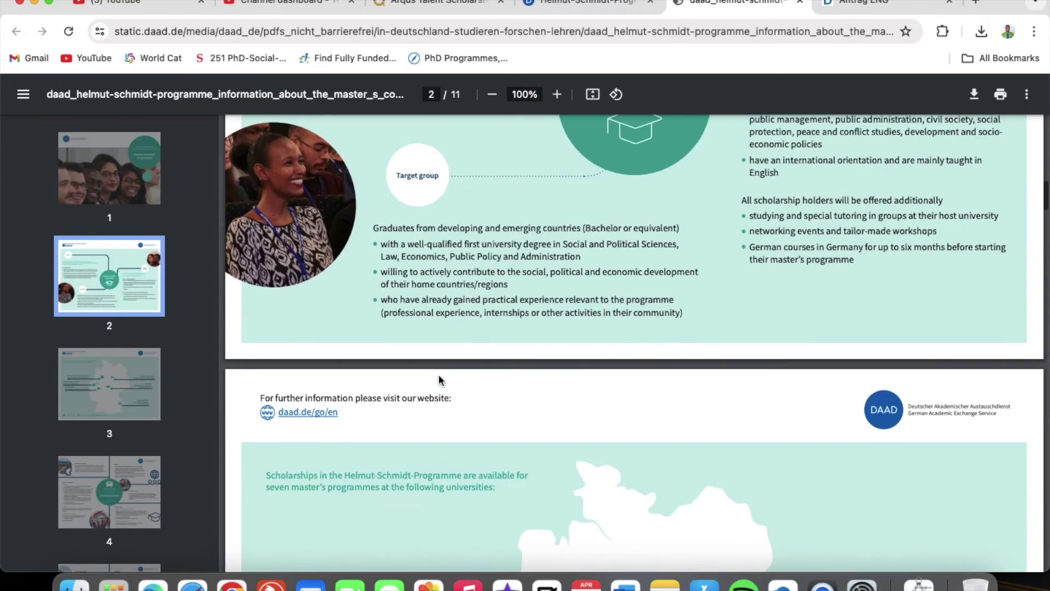
pyautogui.scroll(5, 439, 379)
pyautogui.scroll(-4, 441, 381)
pyautogui.scroll(-8, 439, 379)
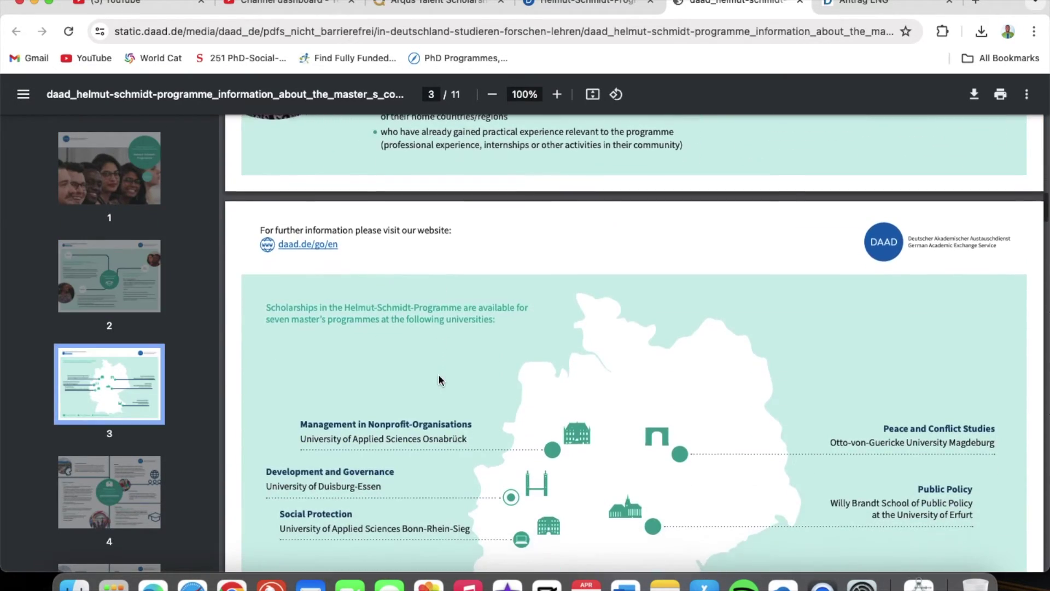
pyautogui.scroll(-1, 439, 379)
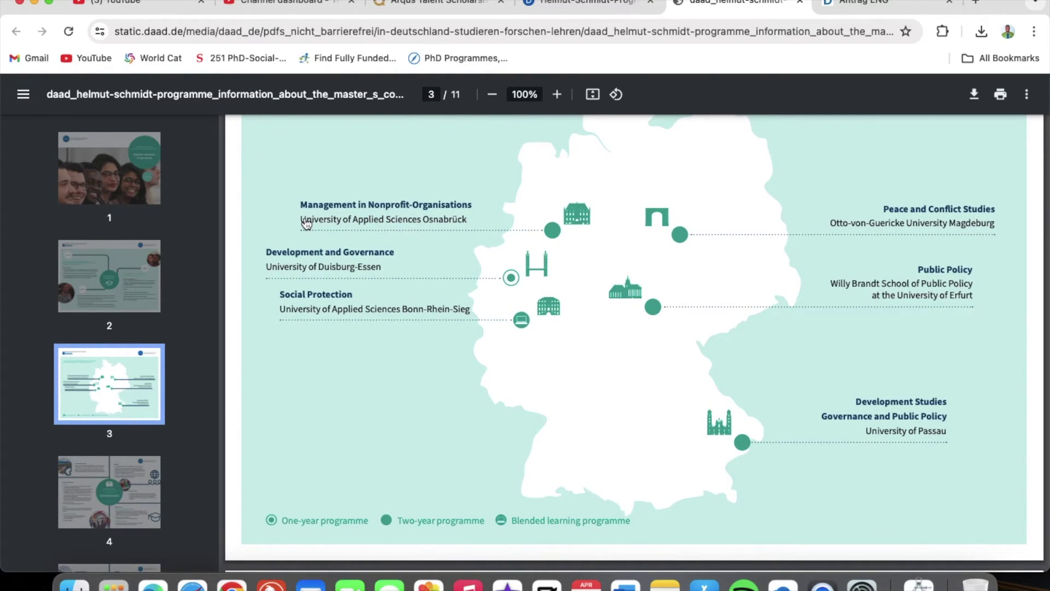
# Select the University of Applied Sciences Osnabrück name on its programme page and return to the form
pyautogui.click(334, 224)
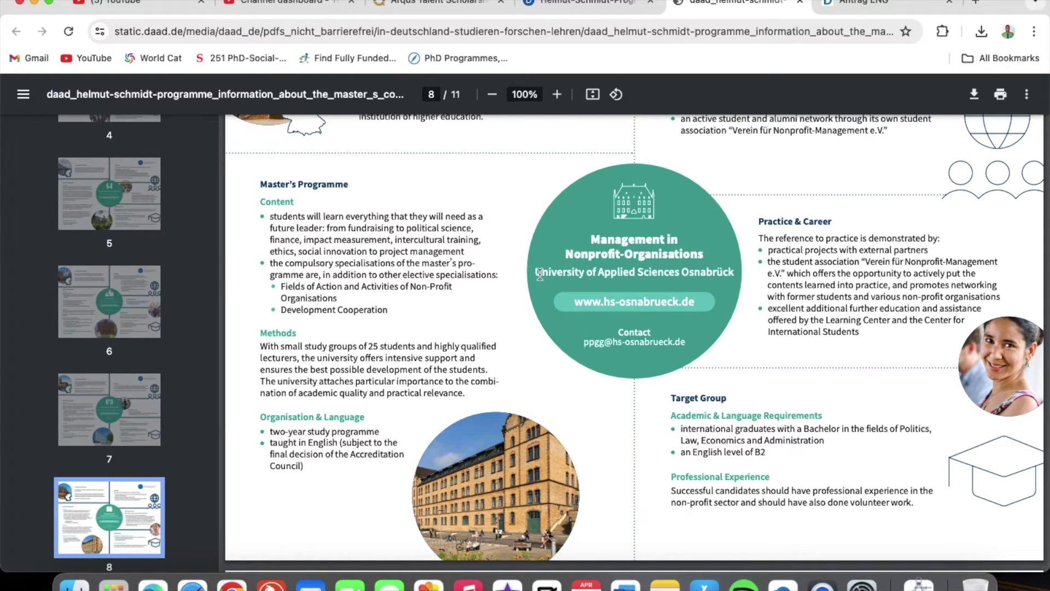
pyautogui.moveTo(540, 275); pyautogui.dragTo(736, 271)
pyautogui.press('super+c')
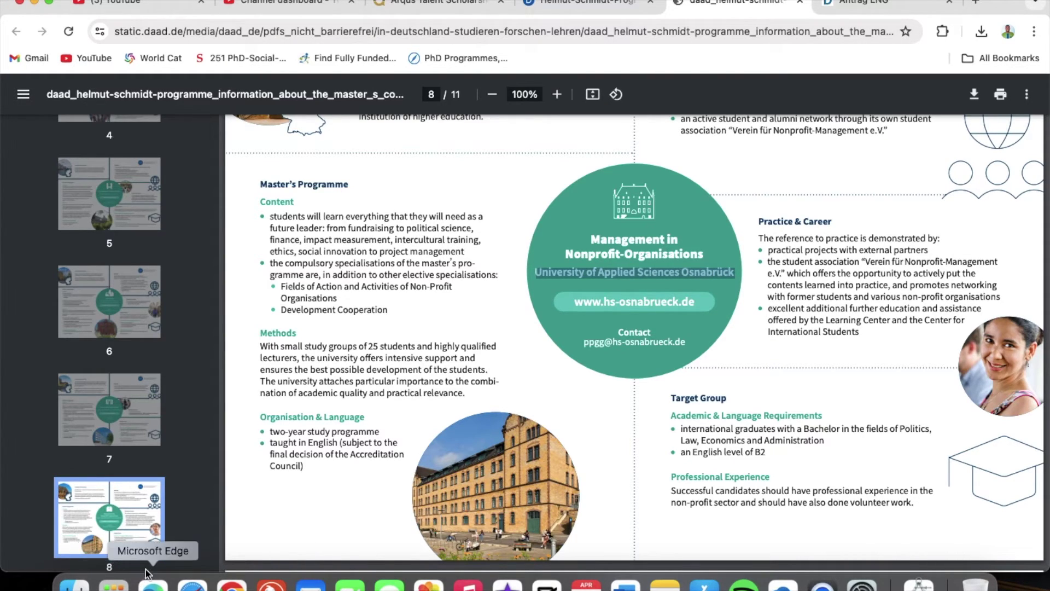
pyautogui.click(154, 587)
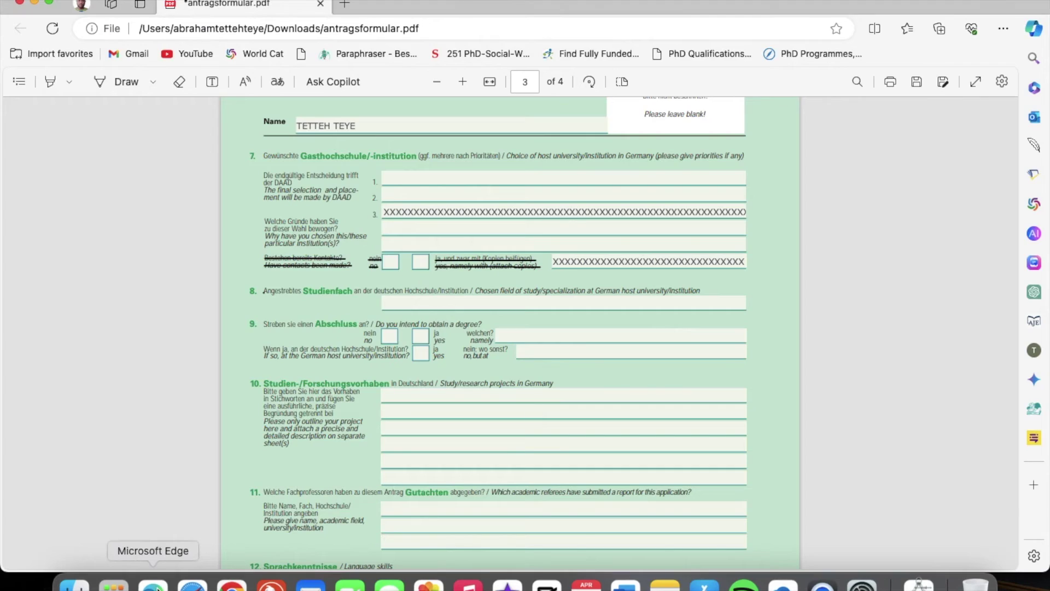
# Paste Osnabrück as the first host choice and type 'I CHOOSE THIS SCHOOL BECAUSE I BELIEVE ....' as the reason
pyautogui.click(453, 177)
pyautogui.press('super+v')
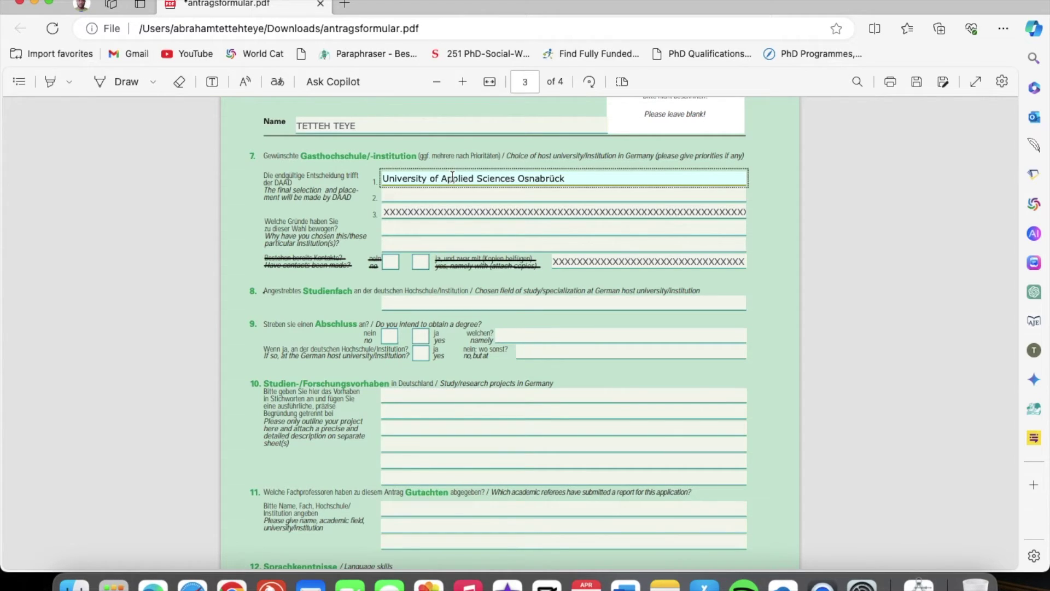
pyautogui.click(459, 193)
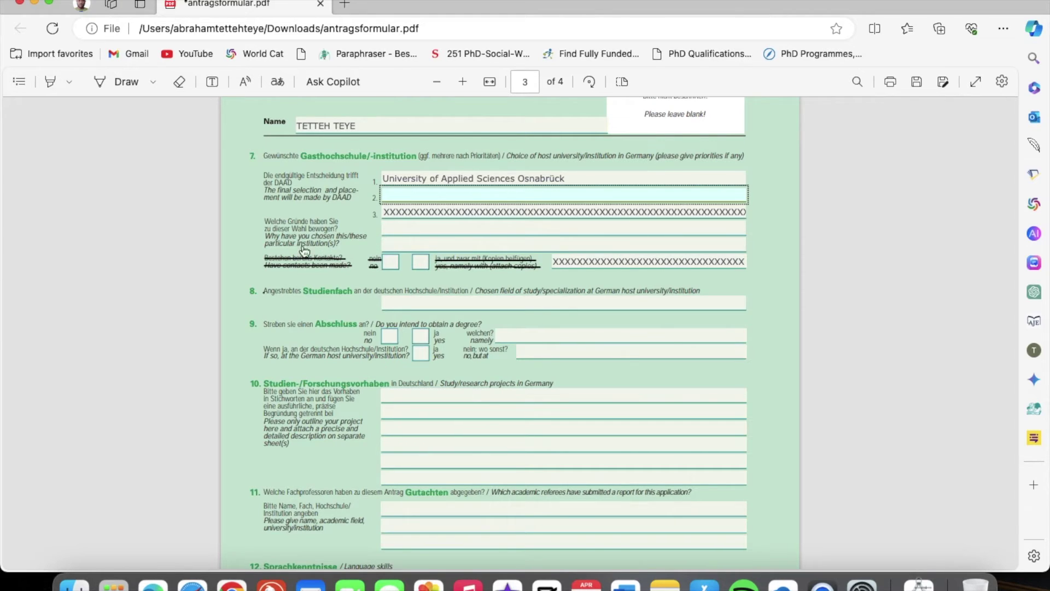
pyautogui.click(393, 229)
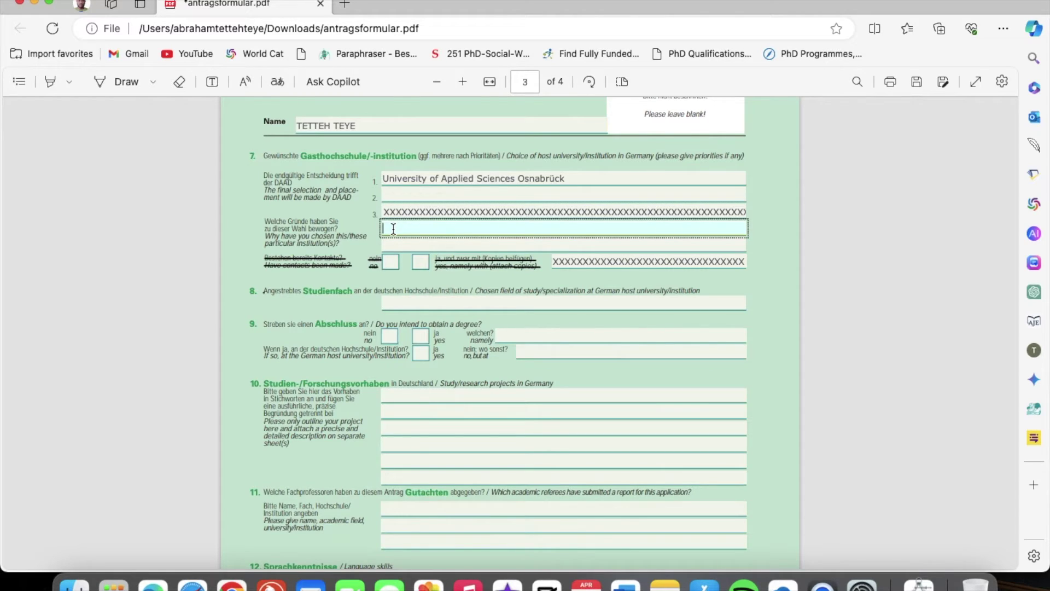
pyautogui.write('I CHOOSE THIS SCHOOL BECAUSE I BE')
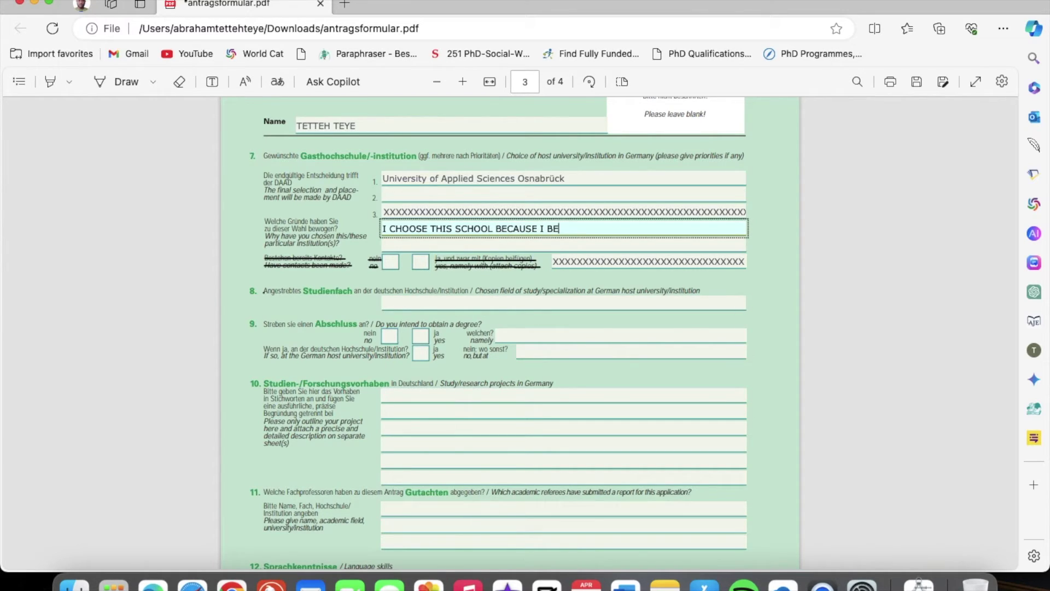
pyautogui.write('LIEVE .............')
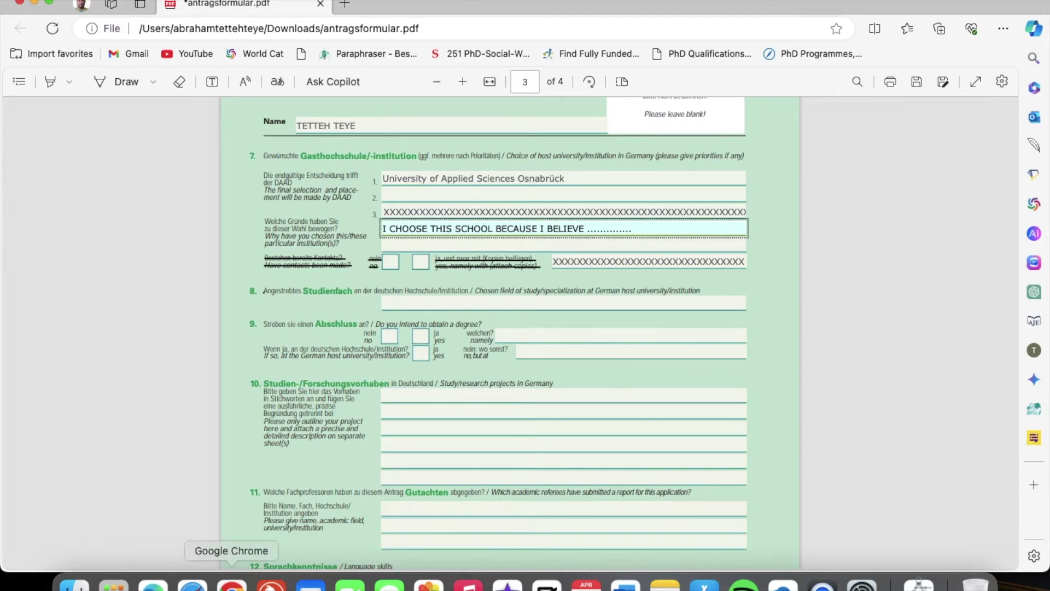
# Copy the title 'Management in Nonprofit-Organisations' from the brochure page in Chrome
pyautogui.click(232, 583)
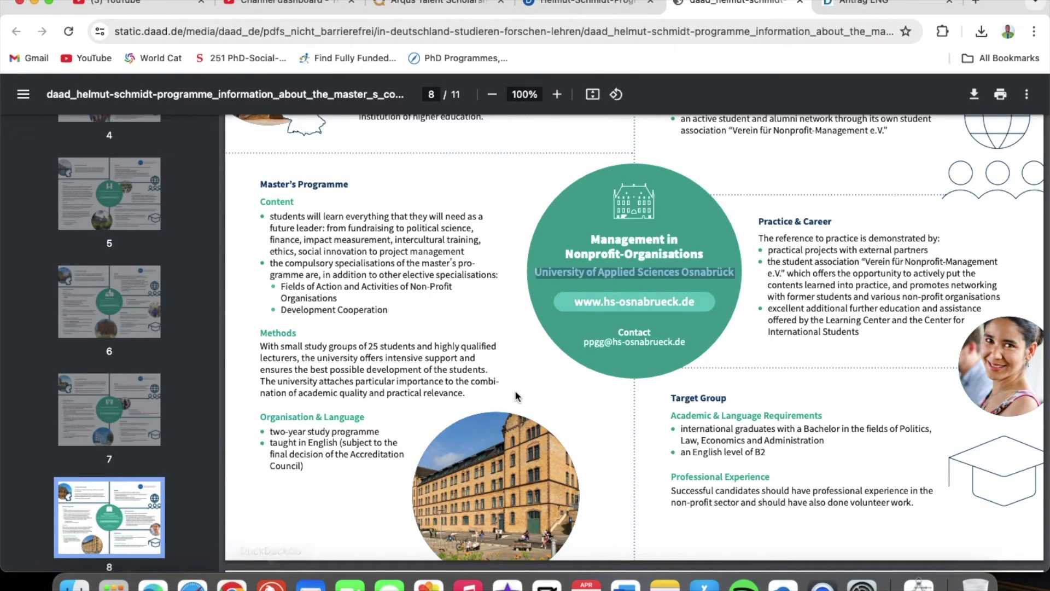
pyautogui.click(700, 247)
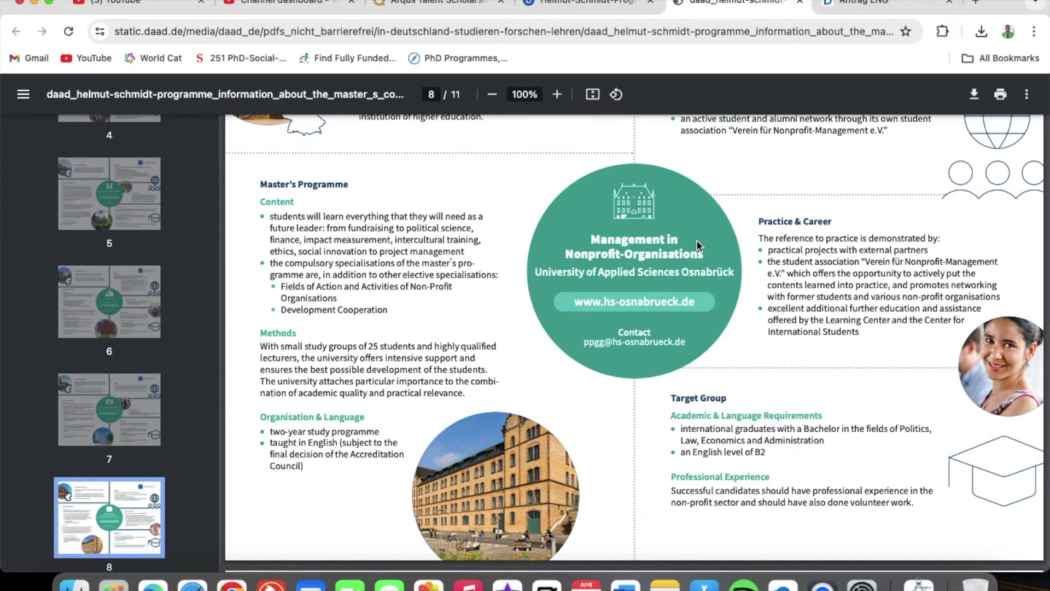
pyautogui.moveTo(706, 254); pyautogui.dragTo(589, 242)
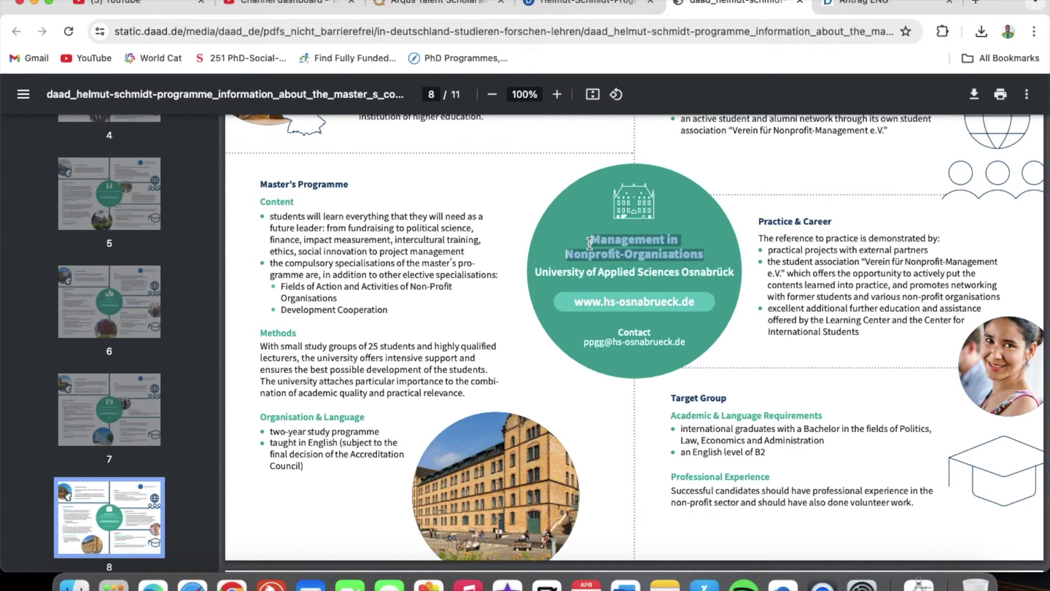
pyautogui.rightClick(627, 242)
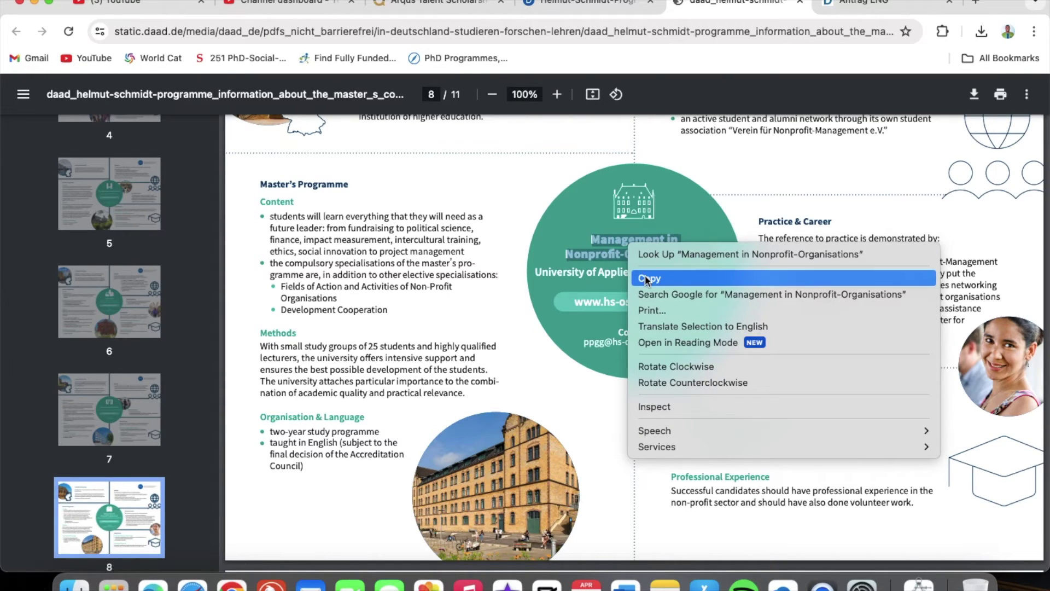
pyautogui.click(647, 279)
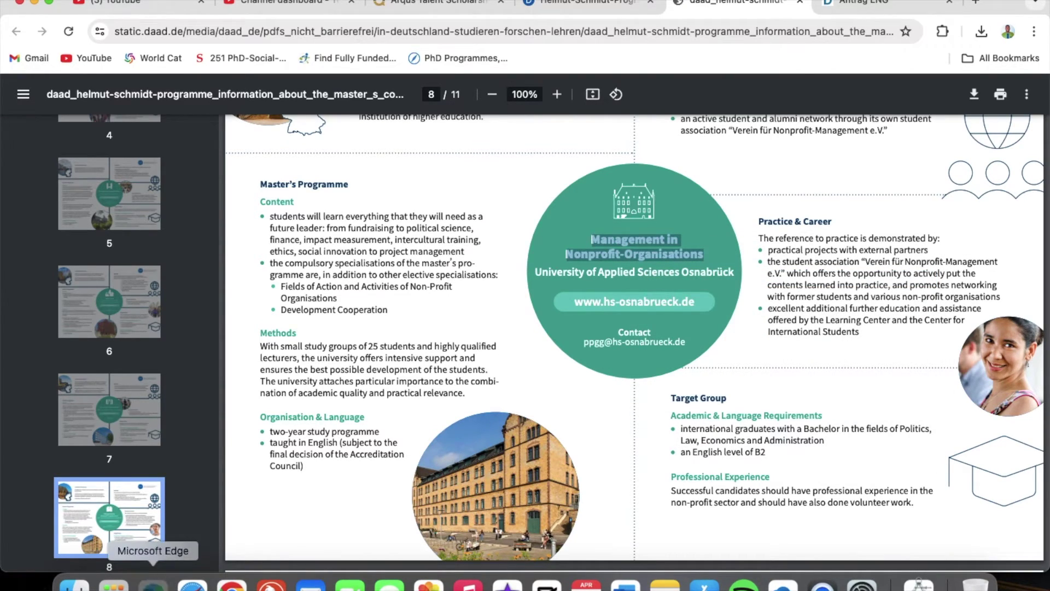
pyautogui.click(153, 582)
# Replace the pasted title with MANAGEMENT IN NON PROFIT ORGANISATIONS as the section 8 field of study
pyautogui.click(514, 302)
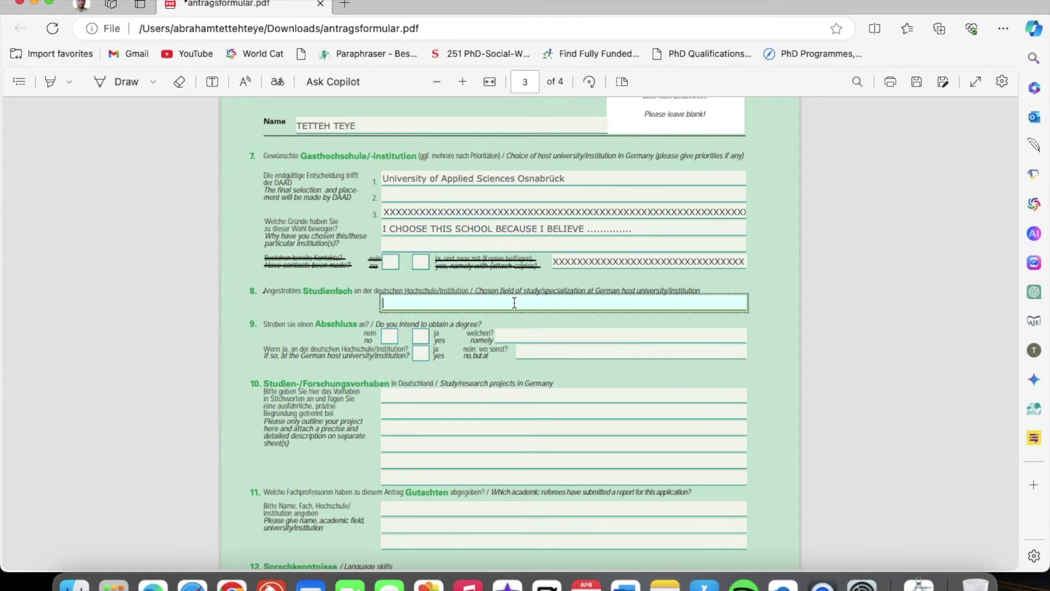
pyautogui.press('super+v')
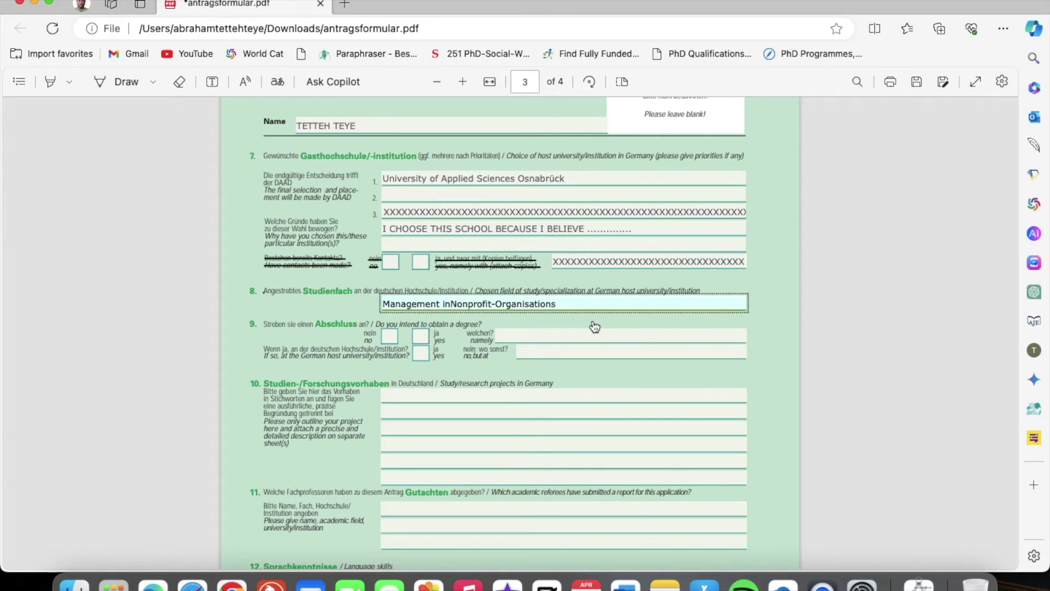
pyautogui.press('super+a')
pyautogui.press('BackSpace')
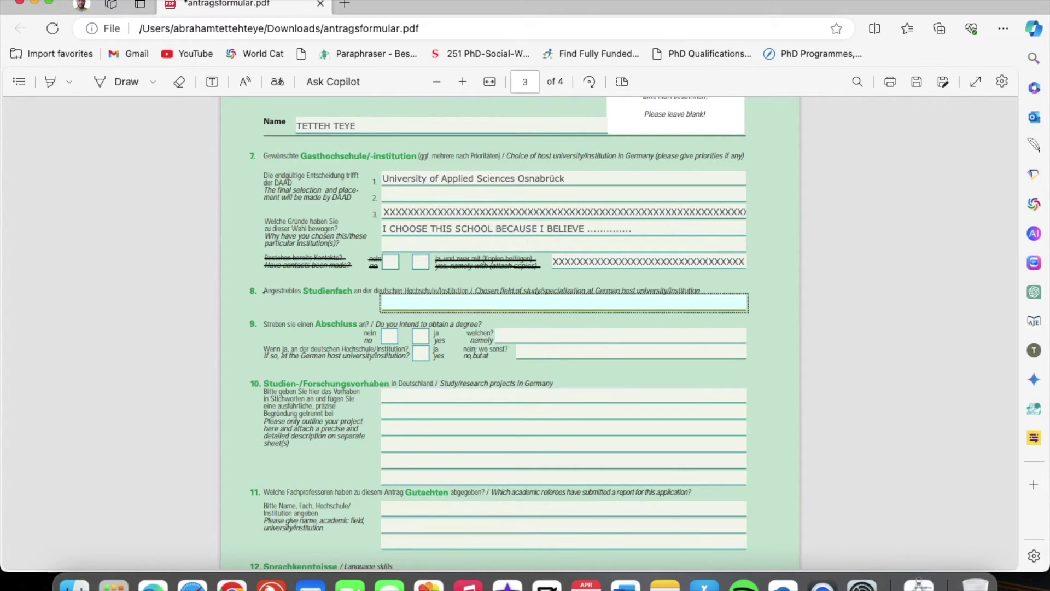
pyautogui.write('MANAGEMENT IN NON PROFIT O')
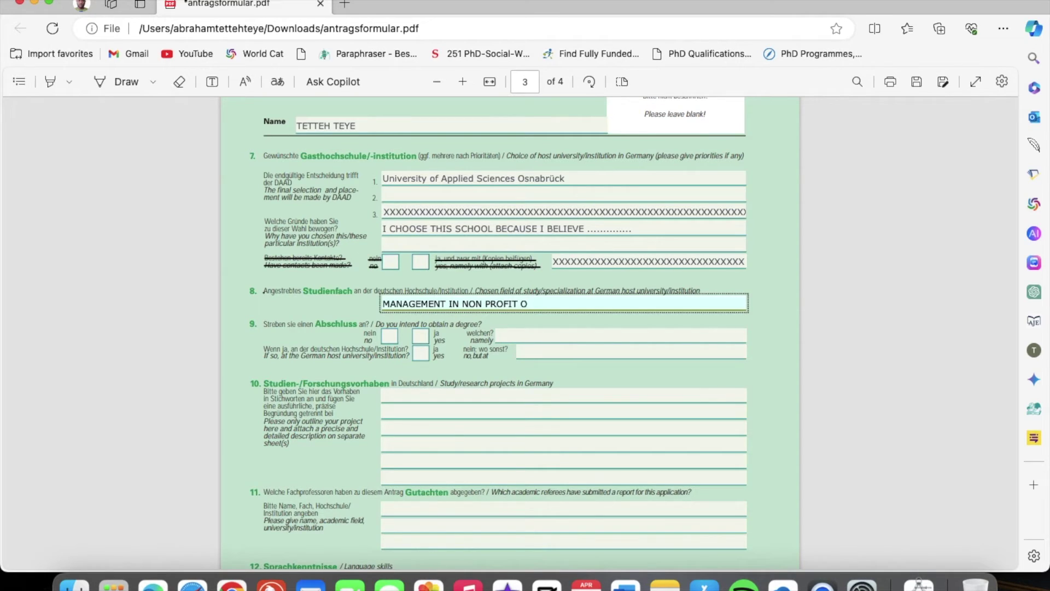
pyautogui.write('RGANISATIONS')
pyautogui.click(590, 176)
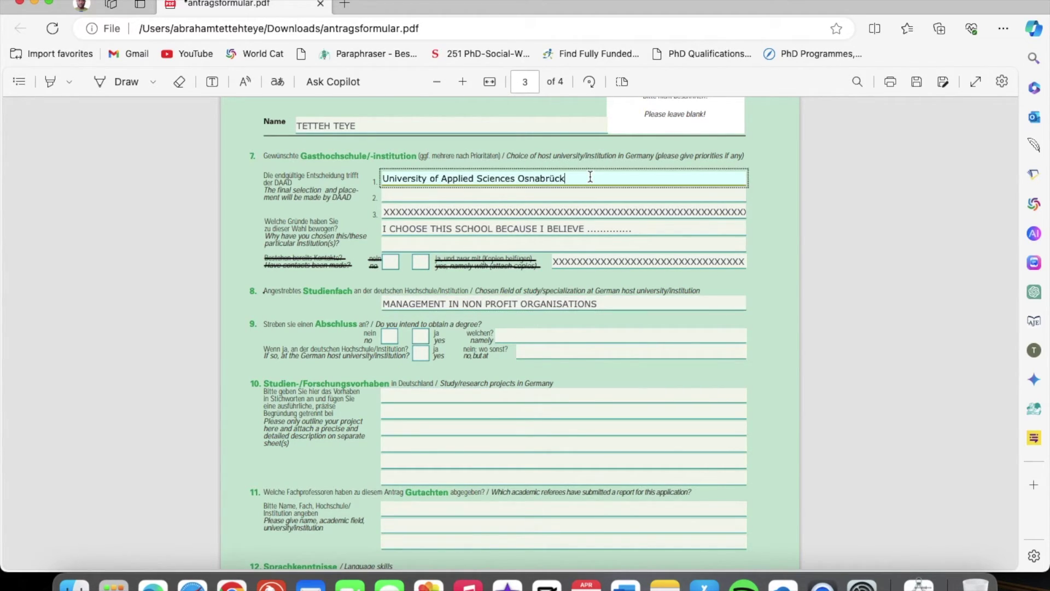
# Retype the first host choice as UNIVERSITY OF APPLIED SCIENCES OSNABRUCK and delete the mixed-case original
pyautogui.write('UNIVERSITY OF APPLIED SCIENCES')
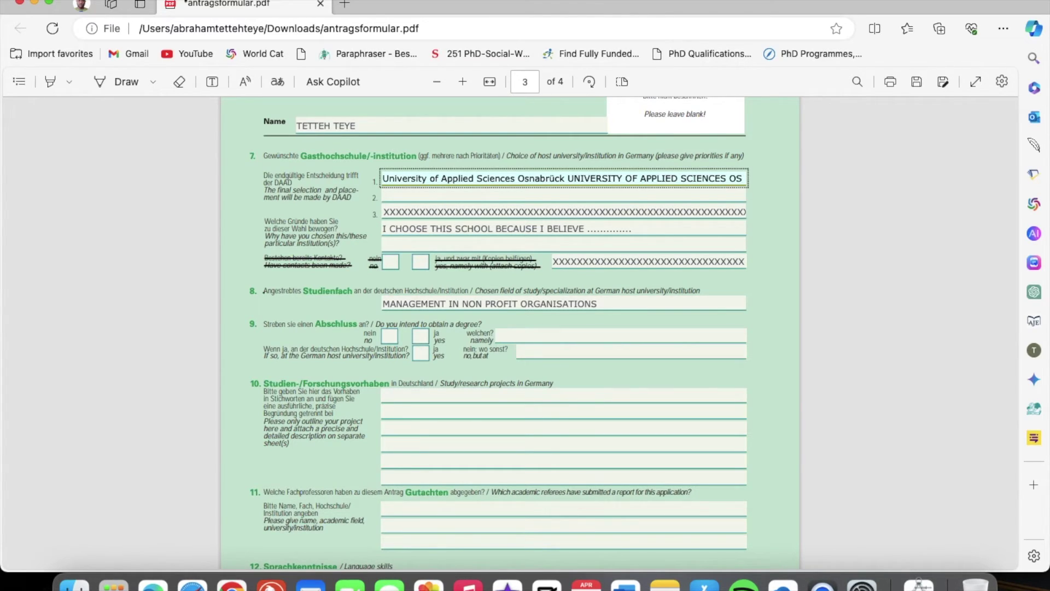
pyautogui.write('OSNABRUCK')
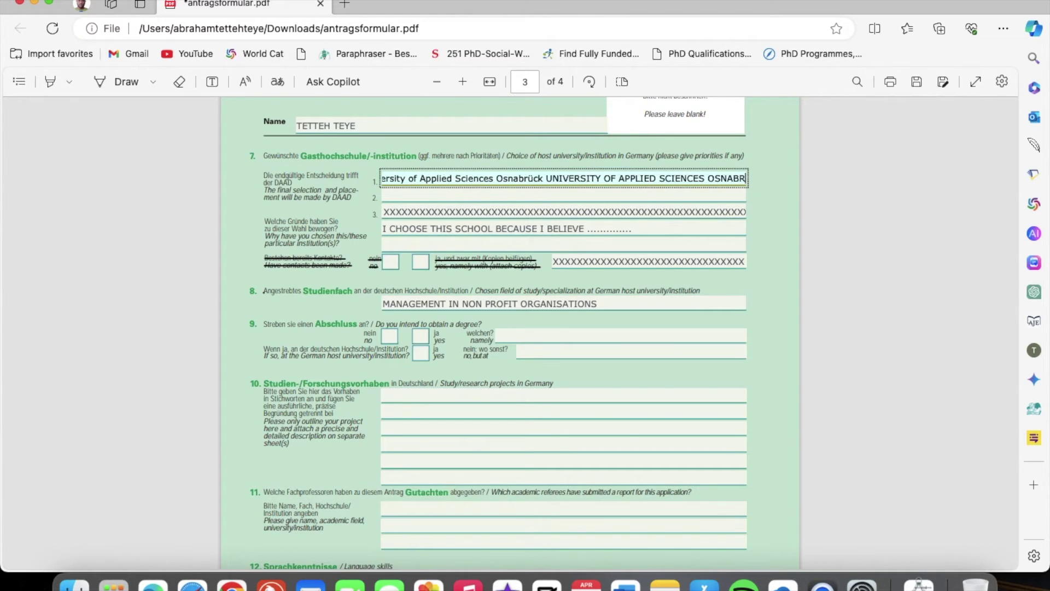
pyautogui.click(527, 178)
pyautogui.press('BackSpace')
pyautogui.press('BackSpace')
pyautogui.press('BackSpace')
pyautogui.press('BackSpace')
pyautogui.press('BackSpace')
pyautogui.press('BackSpace')
pyautogui.press('BackSpace')
pyautogui.press('BackSpace')
pyautogui.press('BackSpace')
pyautogui.press('BackSpace')
pyautogui.press('BackSpace')
pyautogui.press('BackSpace')
pyautogui.press('BackSpace')
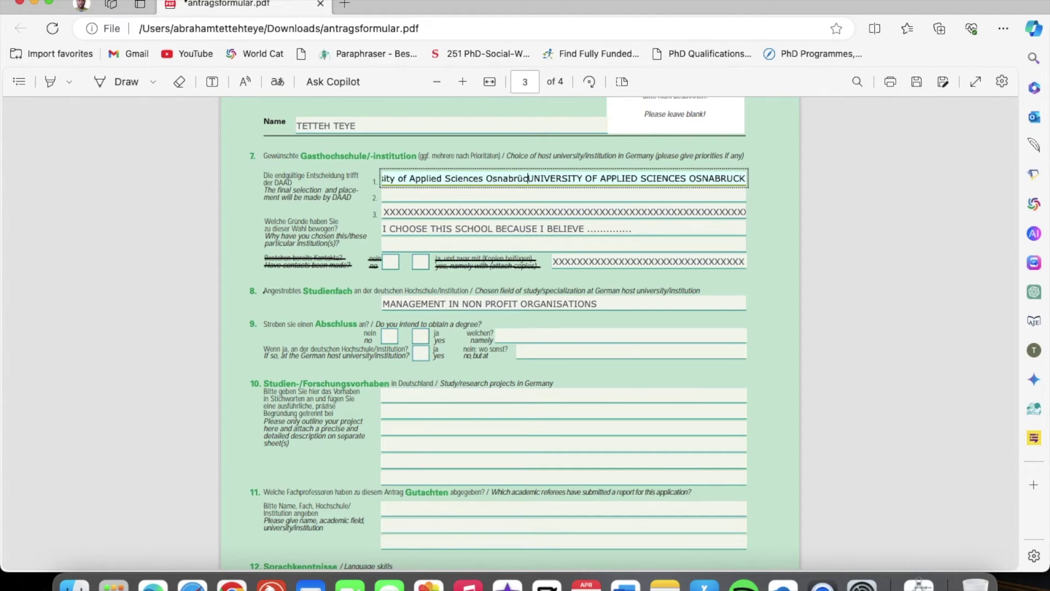
pyautogui.press('BackSpace')
pyautogui.press('BackSpace')
pyautogui.press('BackSpace')
pyautogui.press('BackSpace')
pyautogui.press('BackSpace')
pyautogui.press('BackSpace')
pyautogui.press('BackSpace')
pyautogui.press('BackSpace')
pyautogui.press('BackSpace')
pyautogui.press('BackSpace')
pyautogui.press('BackSpace')
pyautogui.press('BackSpace')
pyautogui.press('BackSpace')
pyautogui.press('BackSpace')
pyautogui.press('BackSpace')
pyautogui.press('BackSpace')
pyautogui.press('BackSpace')
pyautogui.press('BackSpace')
pyautogui.press('BackSpace')
pyautogui.press('BackSpace')
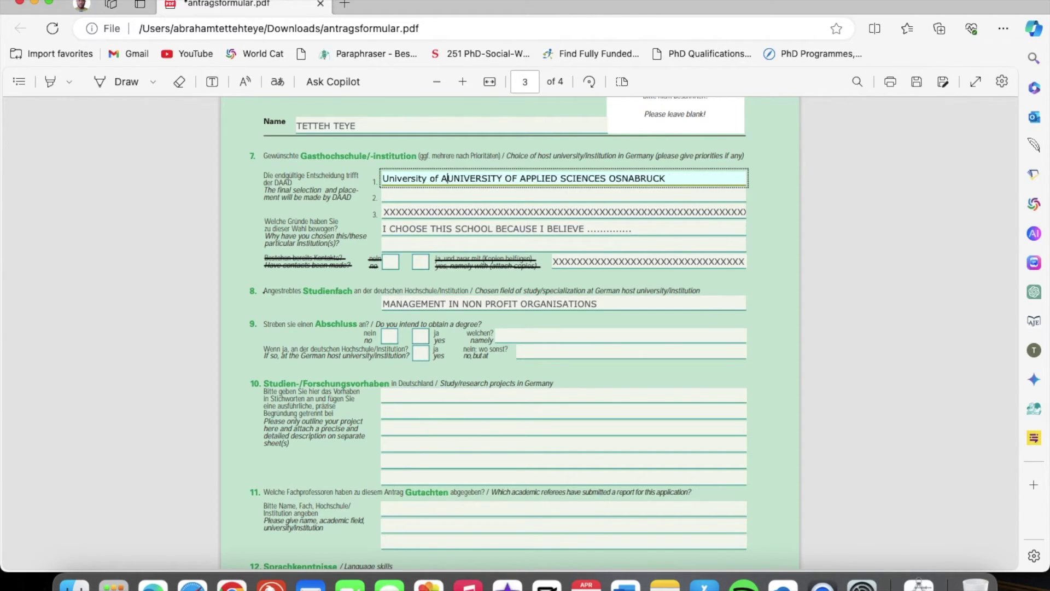
pyautogui.press('BackSpace')
pyautogui.press('BackSpace')
pyautogui.press('BackSpace')
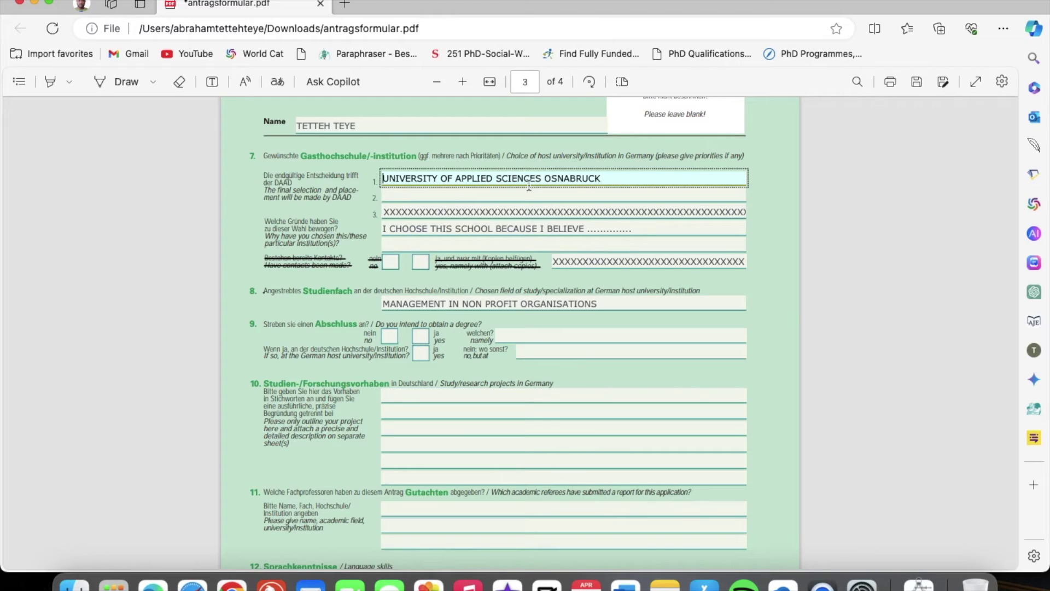
# Answer yes under question 9, naming DEGREE IN MANAGEMENT UN NON PROFIT ORGANIZATIONS, and confirm earning it in Germany
pyautogui.scroll(-1, 547, 336)
pyautogui.scroll(-3, 547, 336)
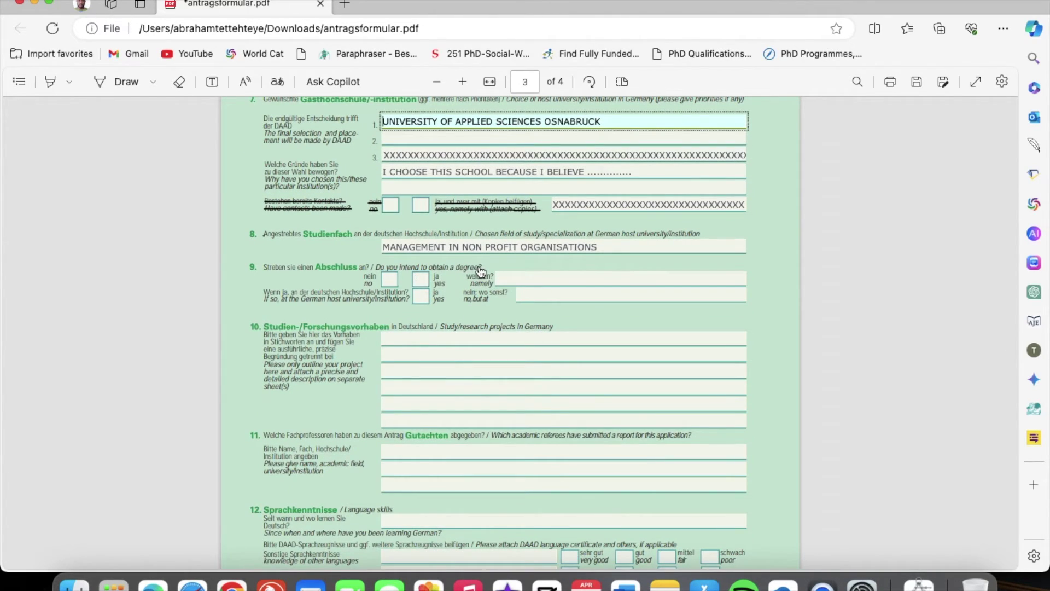
pyautogui.click(422, 282)
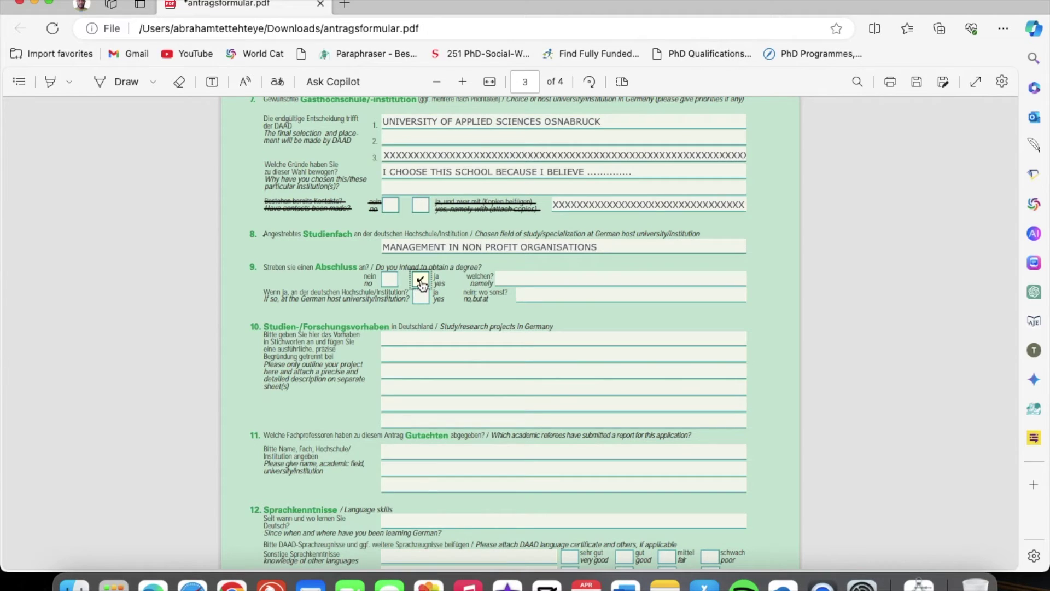
pyautogui.click(545, 277)
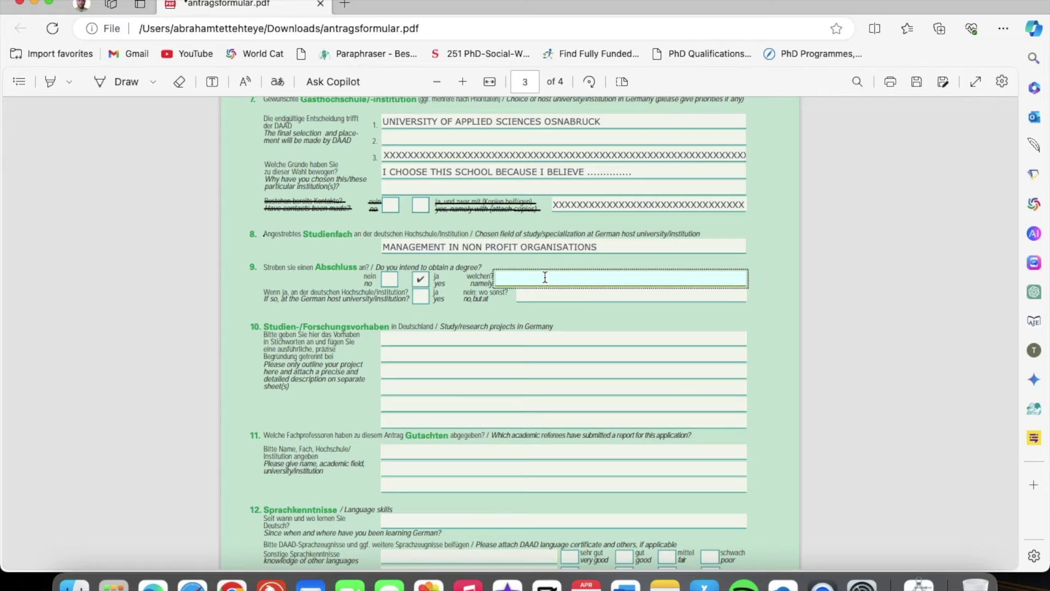
pyautogui.write('DEGREE IN MANA')
pyautogui.write('GEMENT UN NON PROIT')
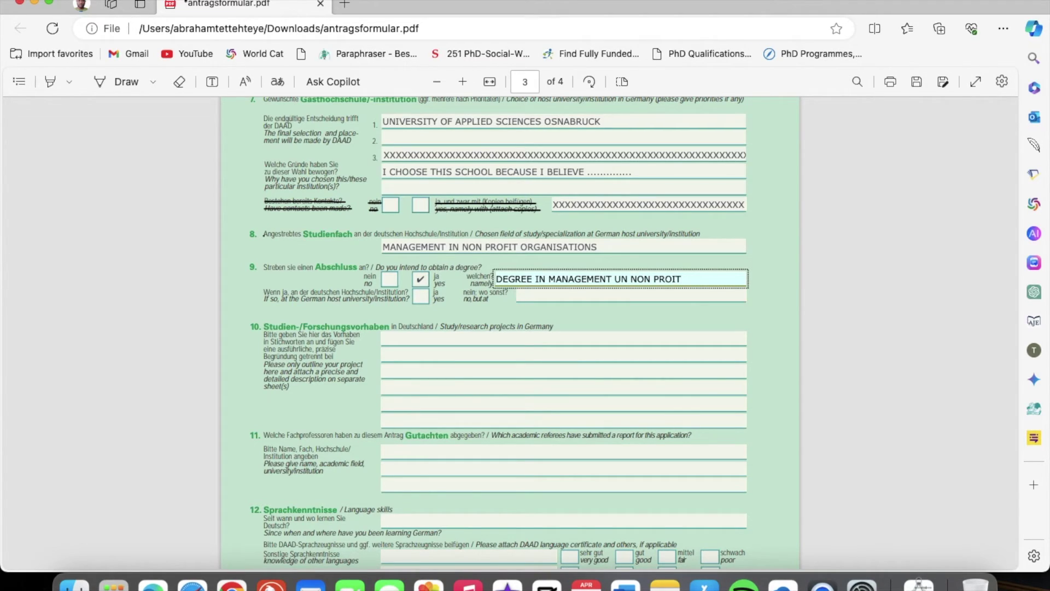
pyautogui.write('FIT ORGANIZATIONS')
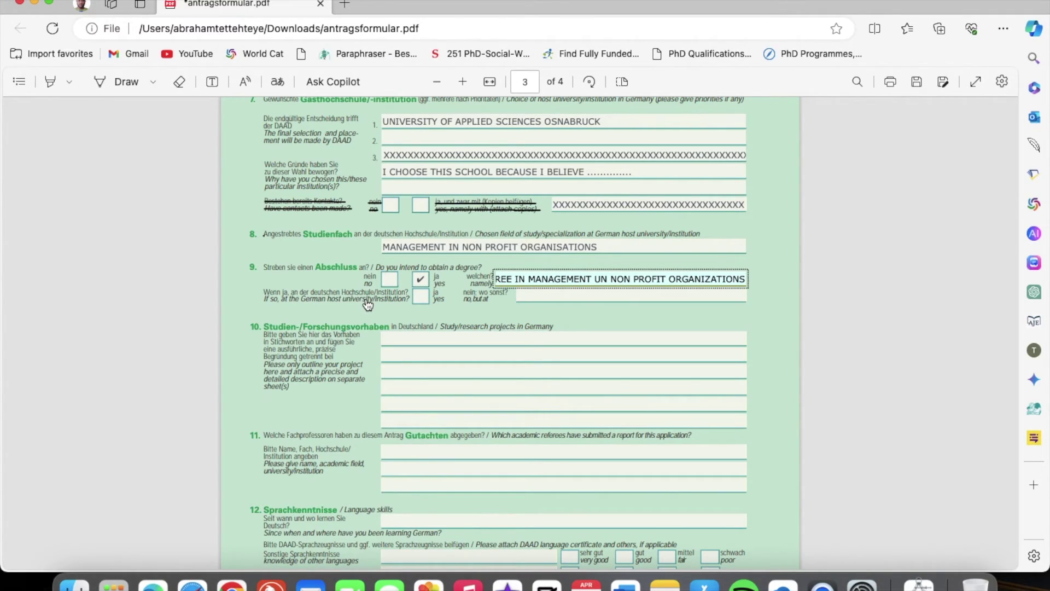
pyautogui.click(425, 300)
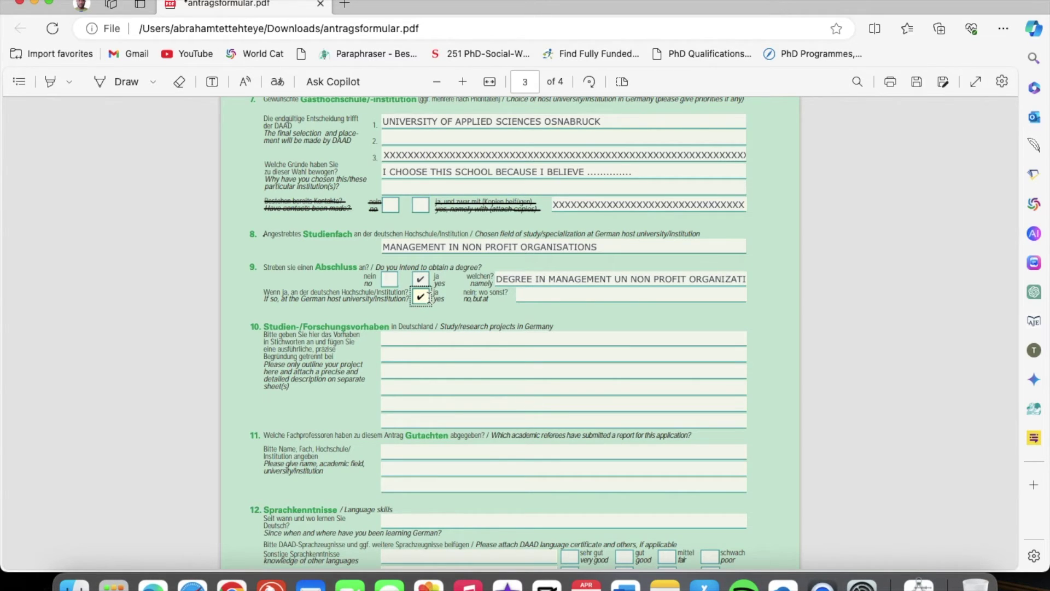
pyautogui.scroll(-3, 452, 325)
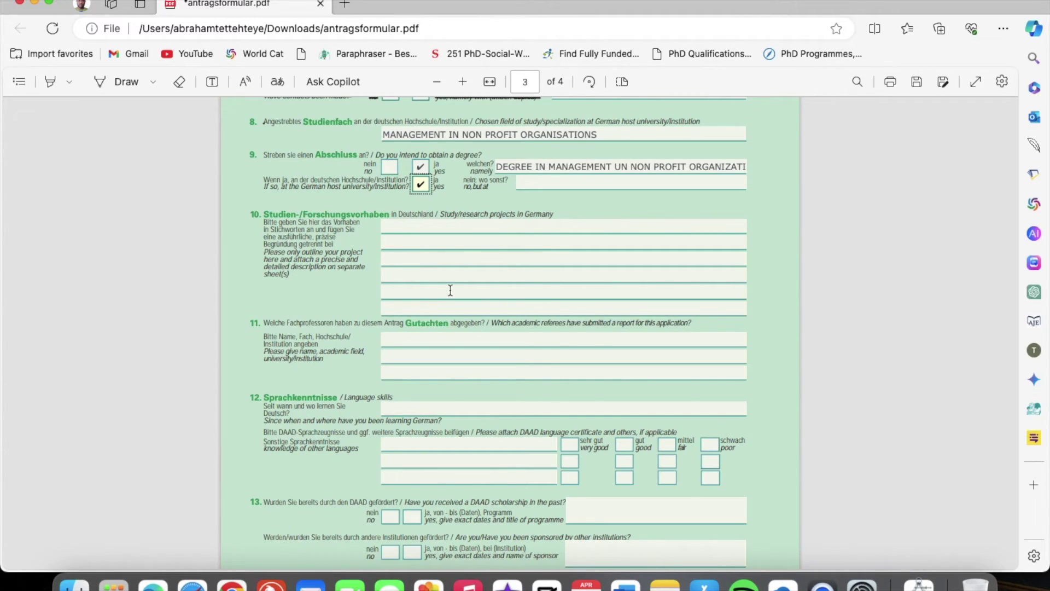
# Enter the referee's name, field SOCIAL WORK and institution UNIVERSITY OF GHANA under question 11
pyautogui.scroll(-3, 450, 290)
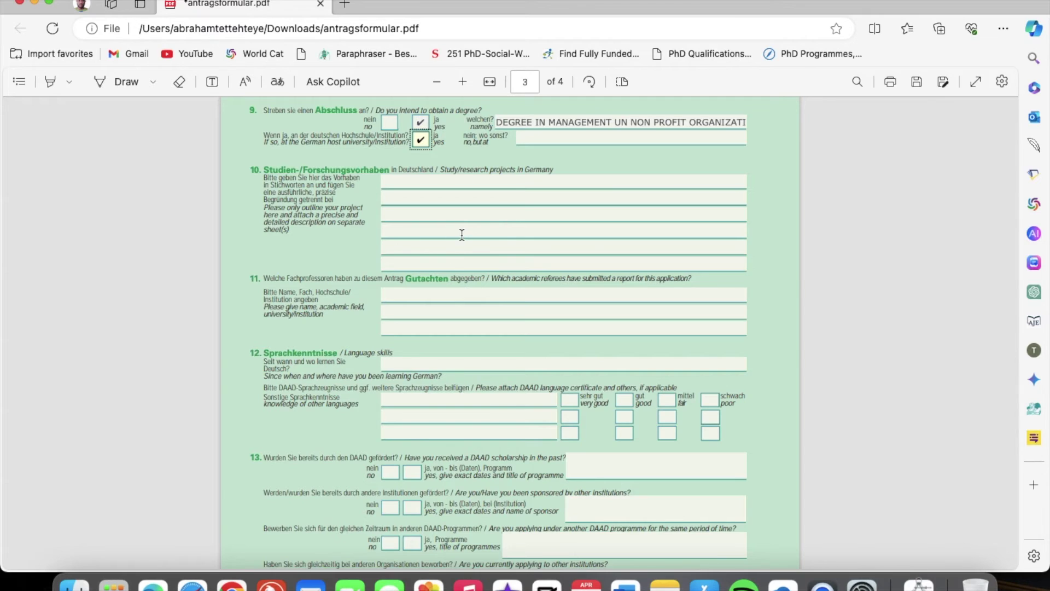
pyautogui.scroll(-6, 462, 234)
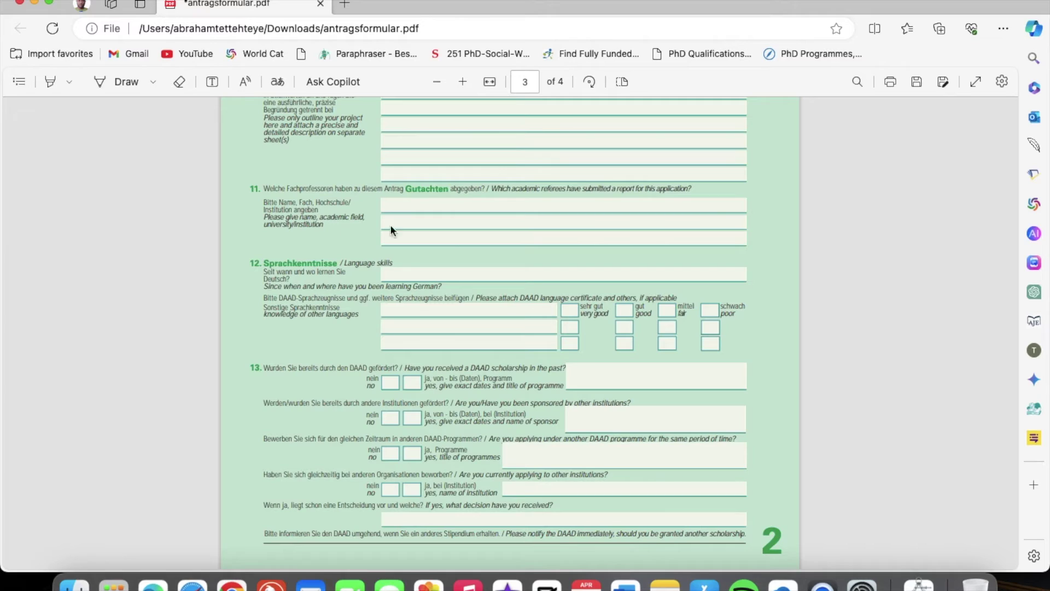
pyautogui.click(399, 206)
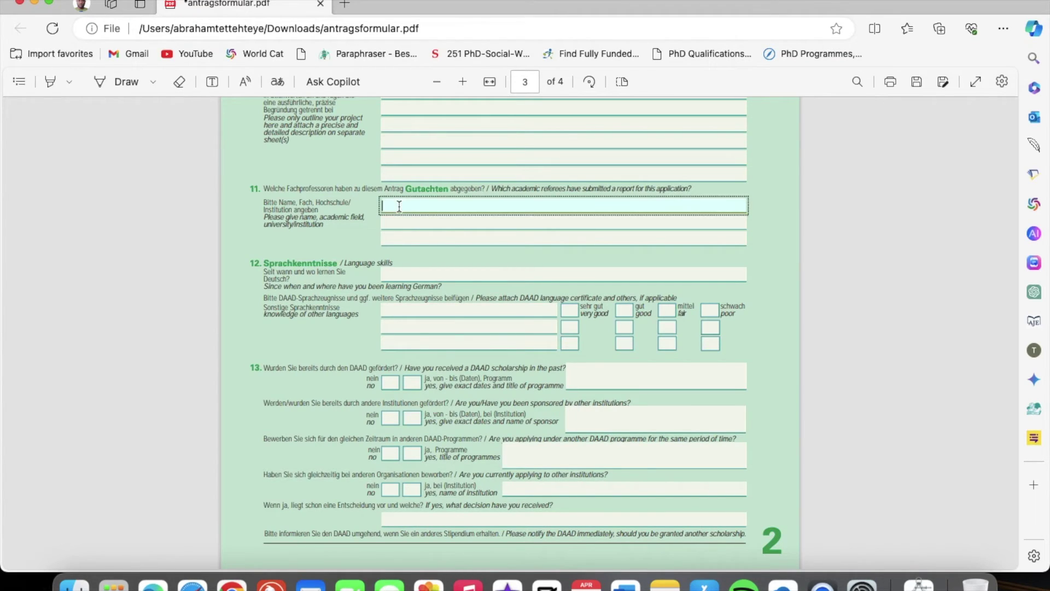
pyautogui.click(399, 223)
pyautogui.write('SOCIA')
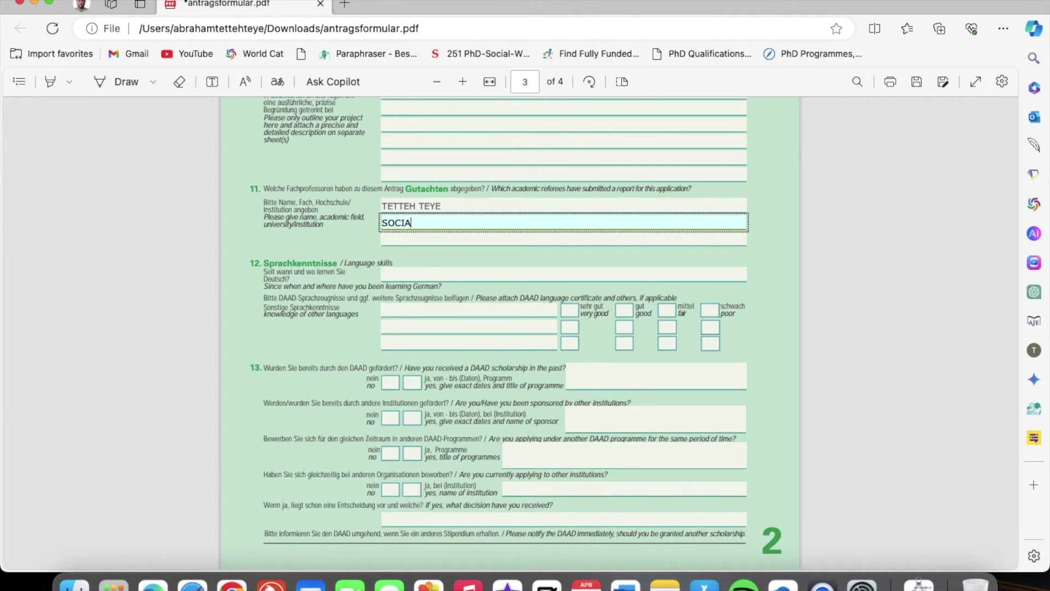
pyautogui.write('L WORK')
pyautogui.click(396, 240)
pyautogui.write('UNIV')
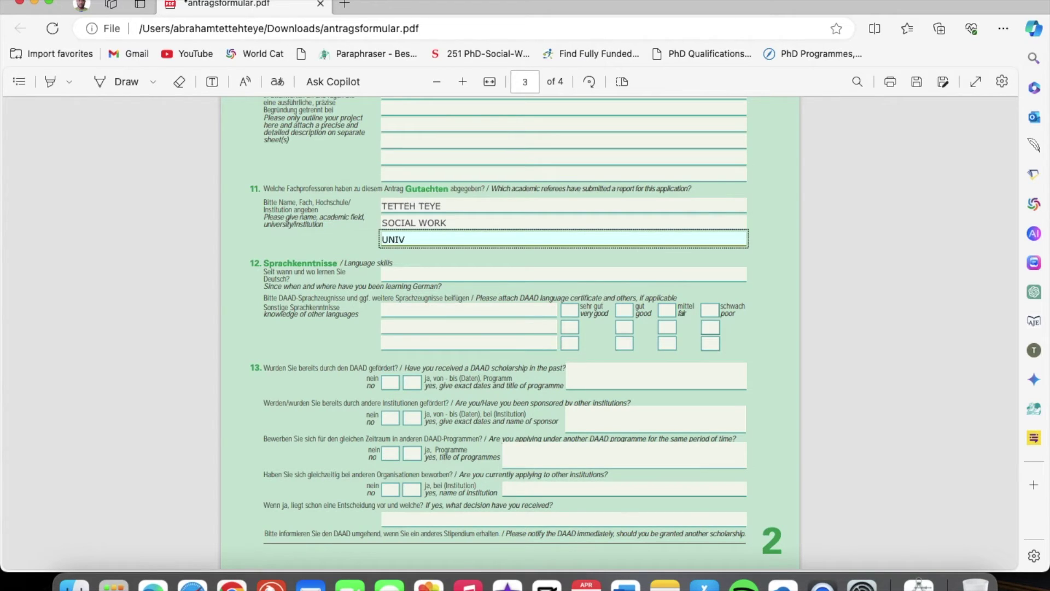
pyautogui.press('BackSpace')
pyautogui.press('BackSpace')
pyautogui.write('IVERSITY OF GHANA')
pyautogui.click(442, 276)
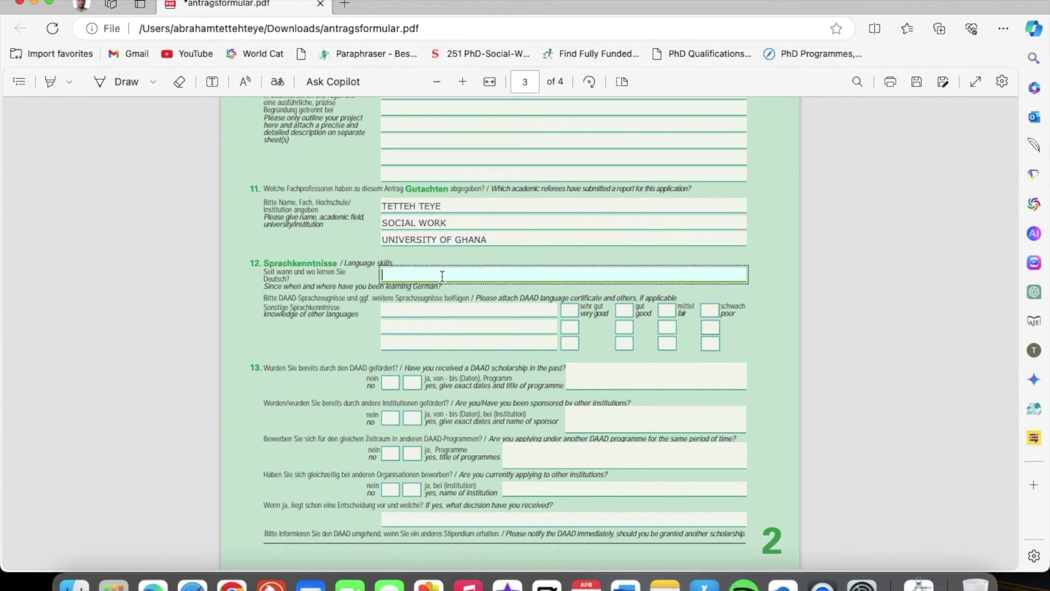
# Enter N/A for where German was learned and add ENGLISH rated 'sehr gut'
pyautogui.write('N/A')
pyautogui.click(403, 309)
pyautogui.write('EN')
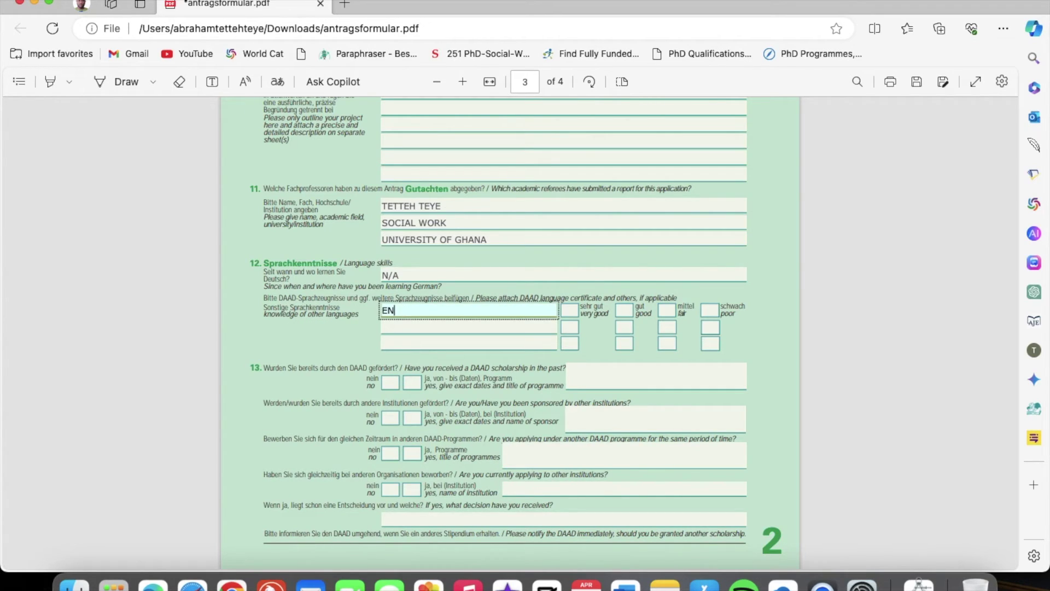
pyautogui.write('GLISH')
pyautogui.click(572, 312)
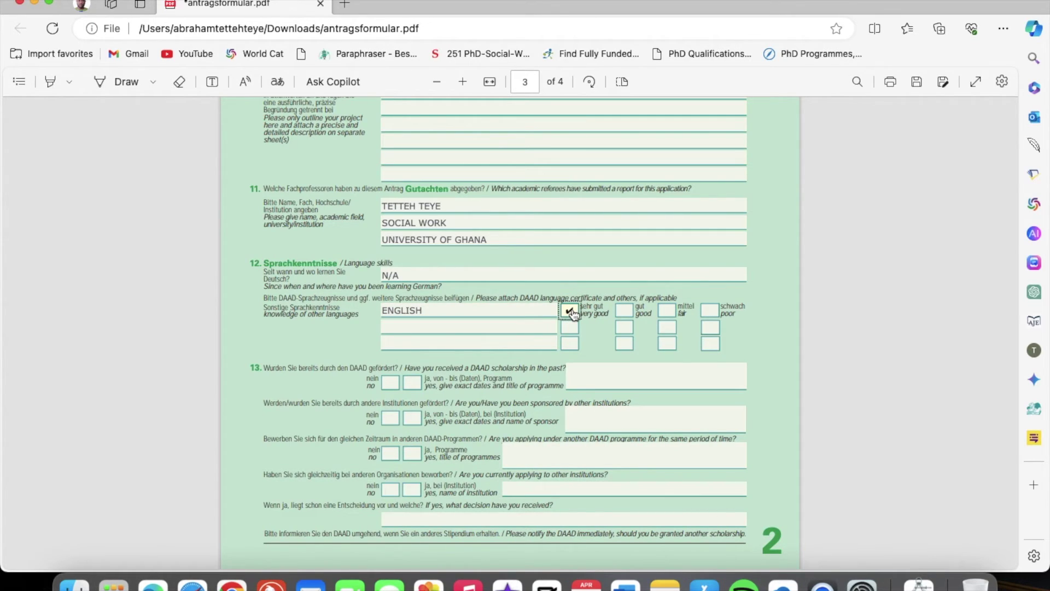
pyautogui.scroll(-5, 557, 362)
pyautogui.scroll(-2, 557, 363)
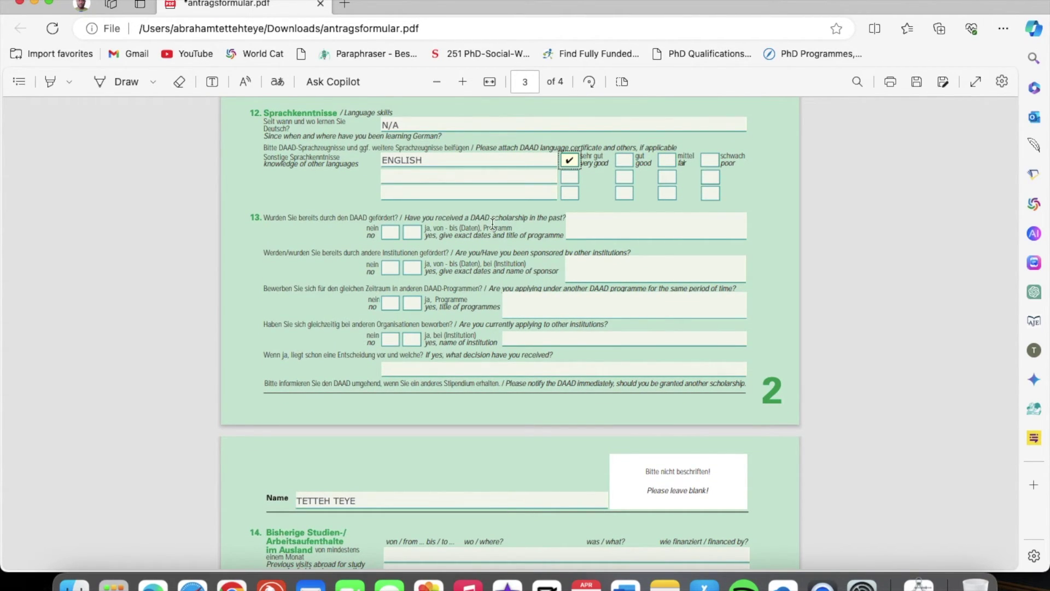
# Tick 'no' for a previous DAAD scholarship, other sponsorship, another DAAD programme, and applications elsewhere
pyautogui.click(390, 232)
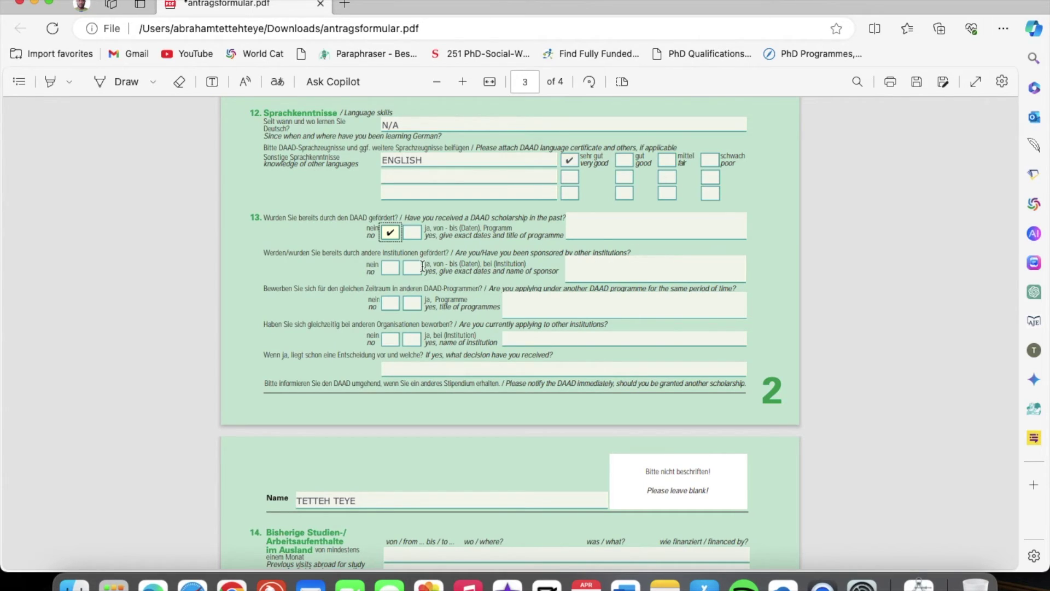
pyautogui.click(390, 268)
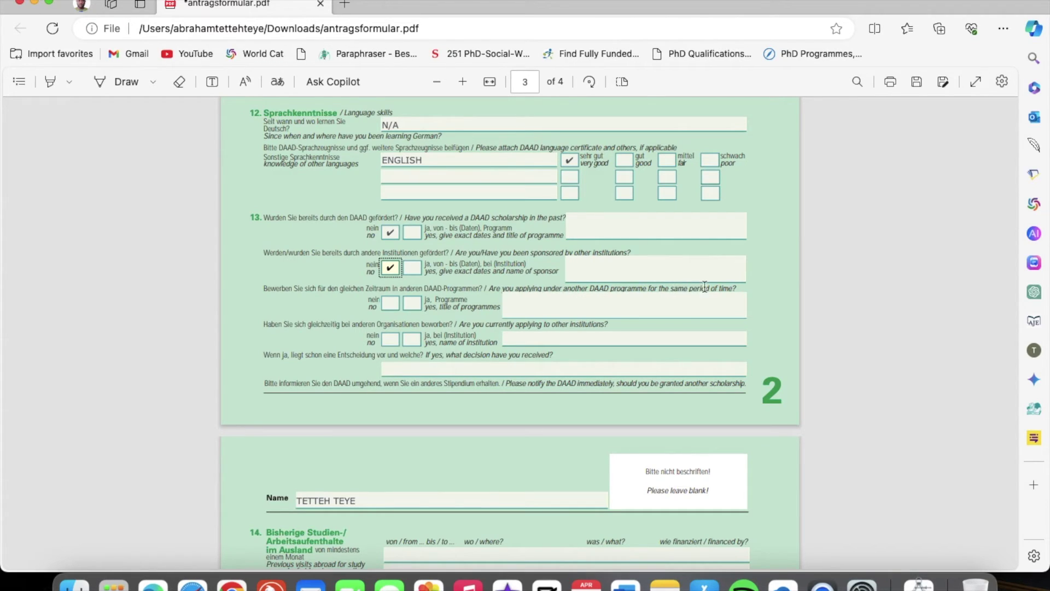
pyautogui.click(389, 304)
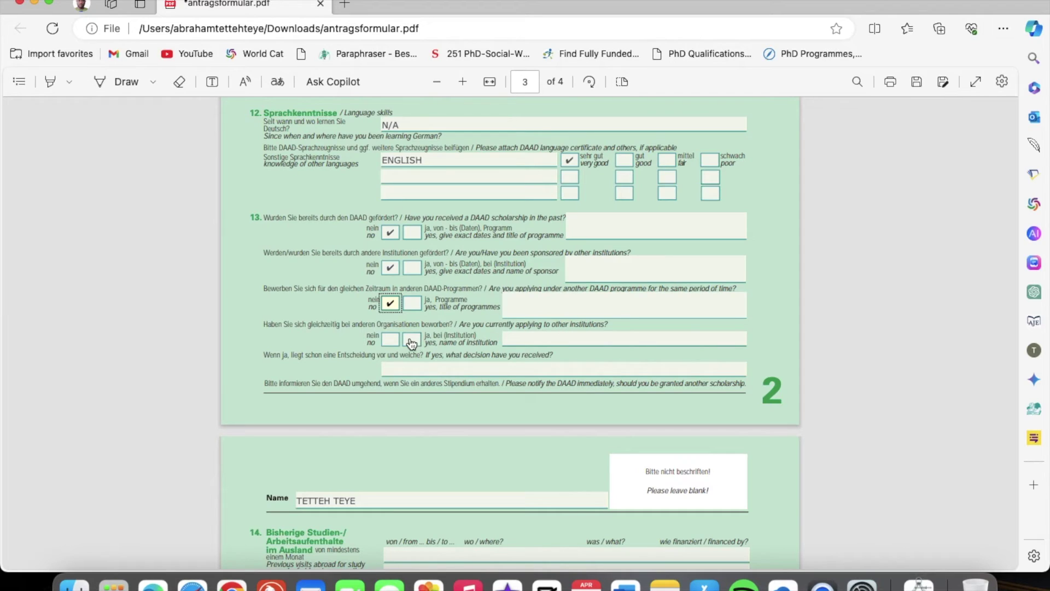
pyautogui.scroll(10, 391, 344)
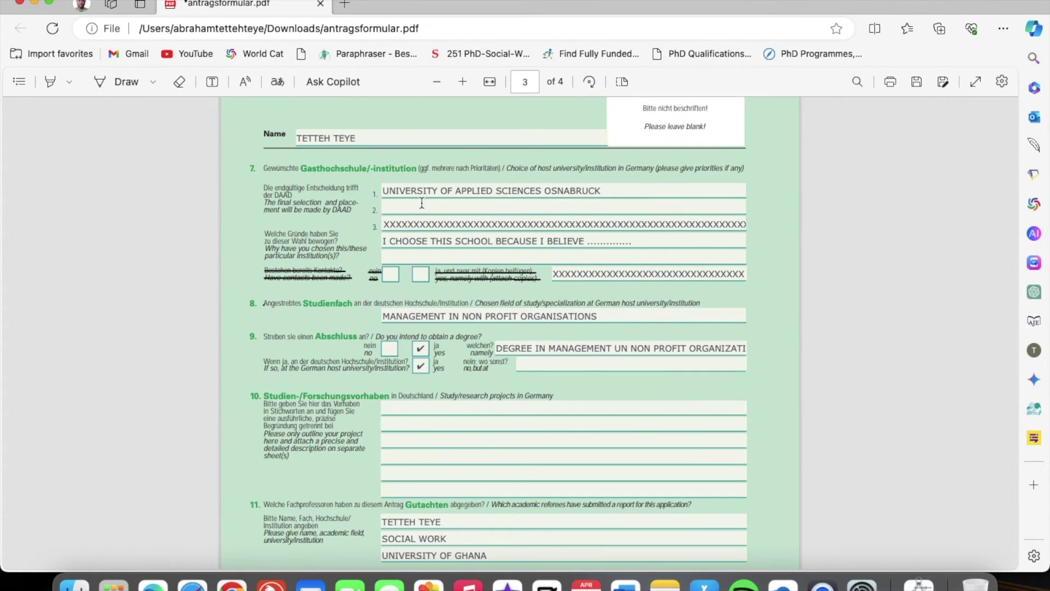
pyautogui.scroll(-10, 422, 203)
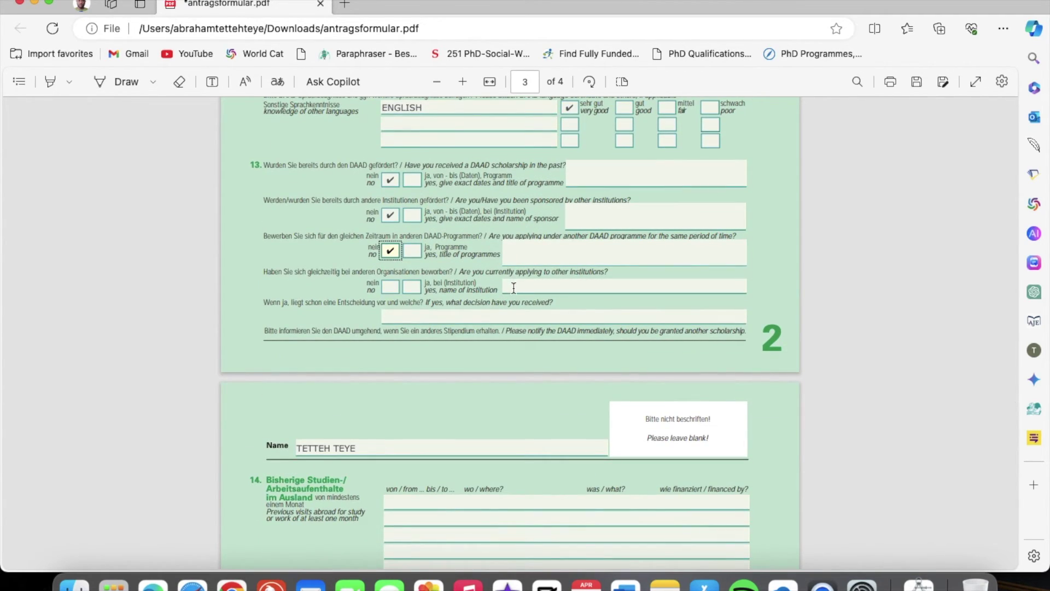
pyautogui.click(390, 287)
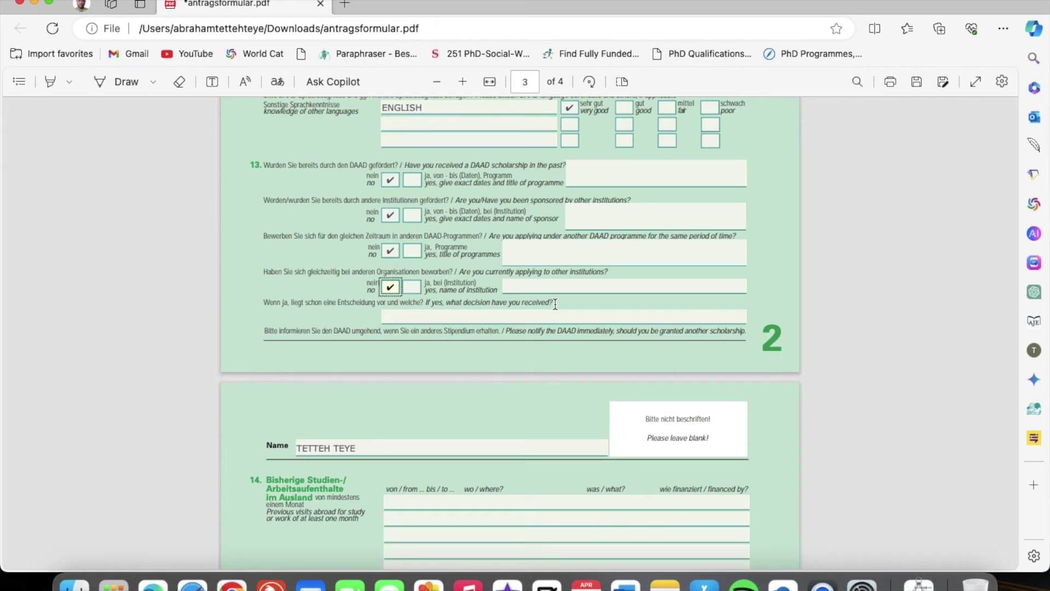
# Enter NO DECISION YET as the decision received, then scroll down to page 4's sections 14–19
pyautogui.click(411, 318)
pyautogui.write('NO DECISIO')
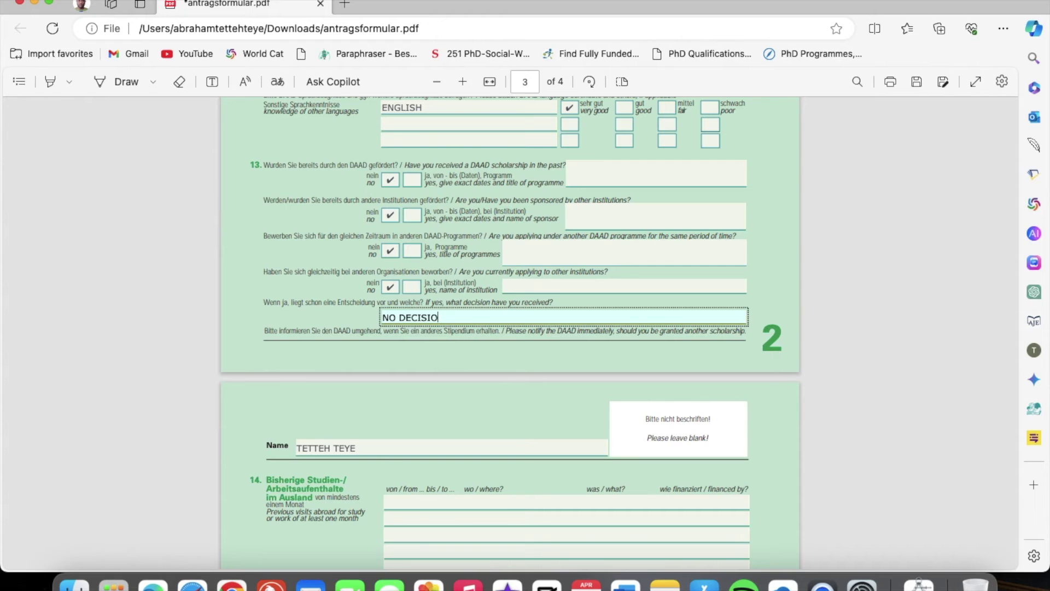
pyautogui.write('N YET')
pyautogui.scroll(-3, 514, 392)
pyautogui.scroll(-6, 514, 393)
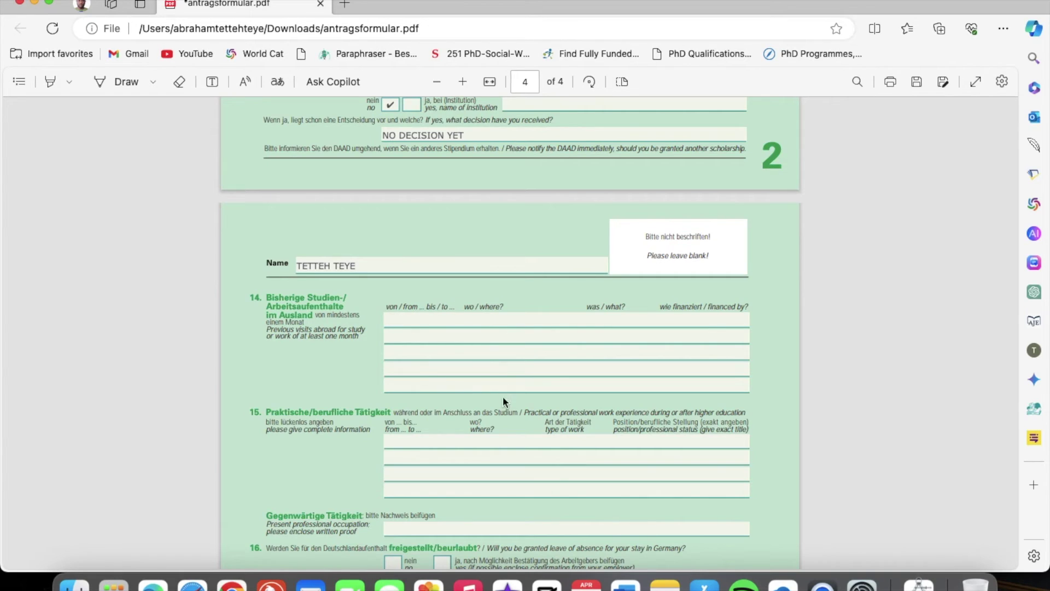
pyautogui.scroll(-3, 464, 397)
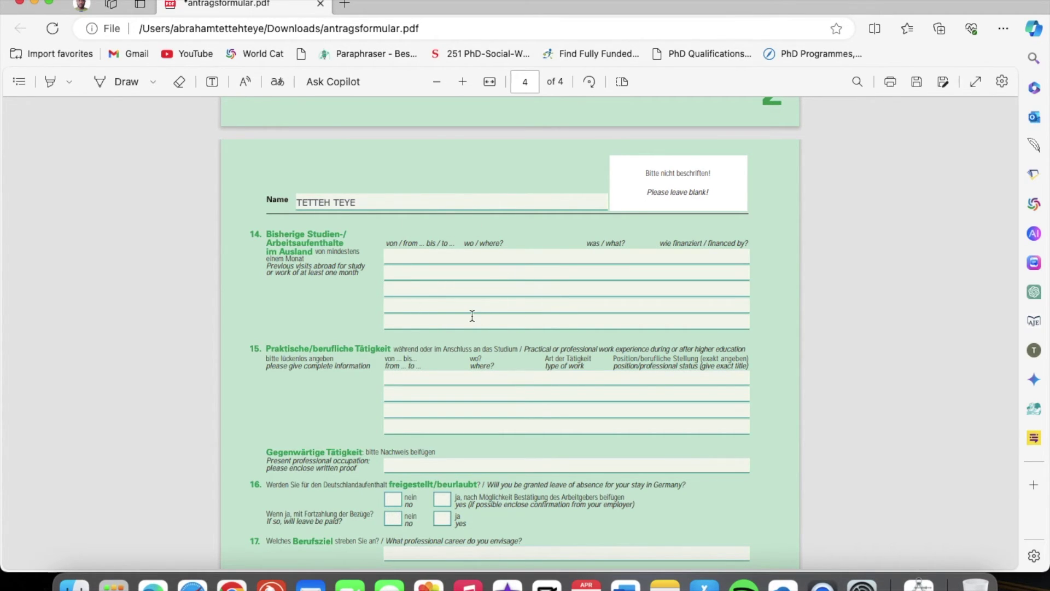
pyautogui.scroll(-3, 472, 315)
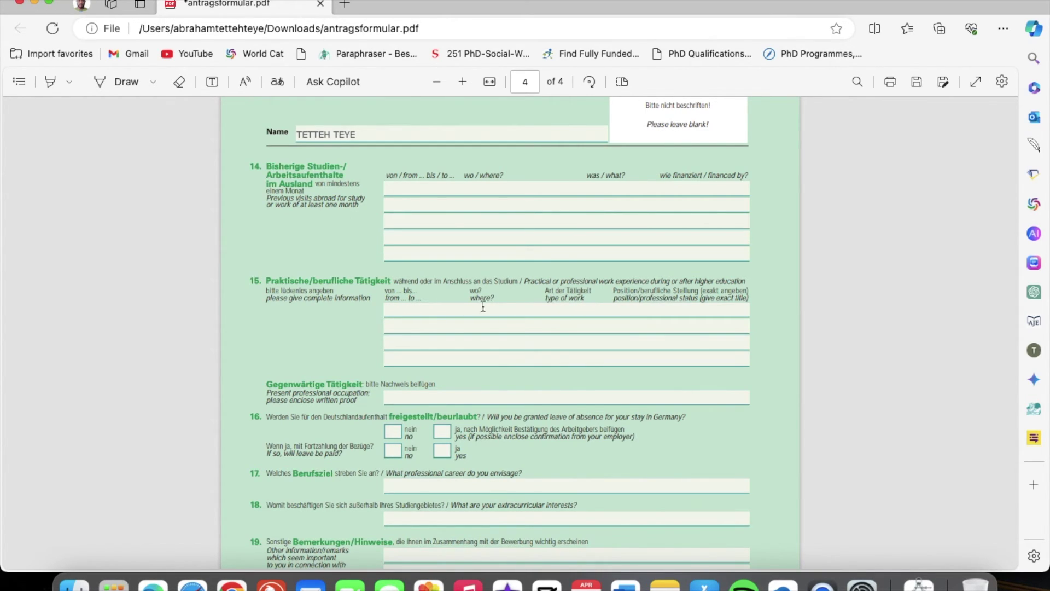
# Fill section 15 with 2016 TO DATE, MINISTRY OF GENDER, SOCIAL WELFARE and job title SOICIAL DEVELOPMENT OFFICER
pyautogui.click(433, 310)
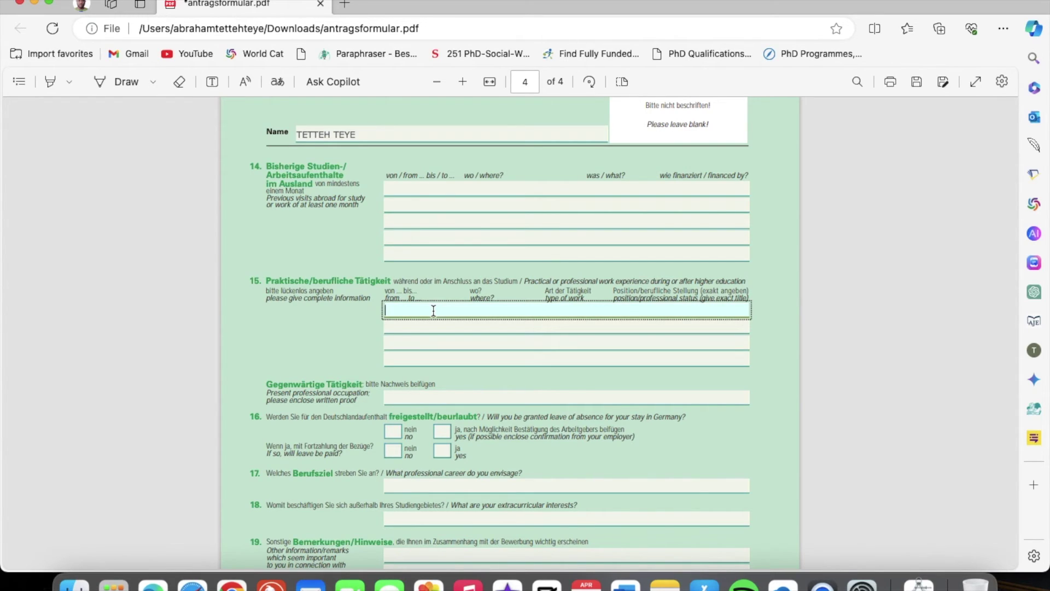
pyautogui.write('2016 TO DATE')
pyautogui.click(407, 325)
pyautogui.write('MINI')
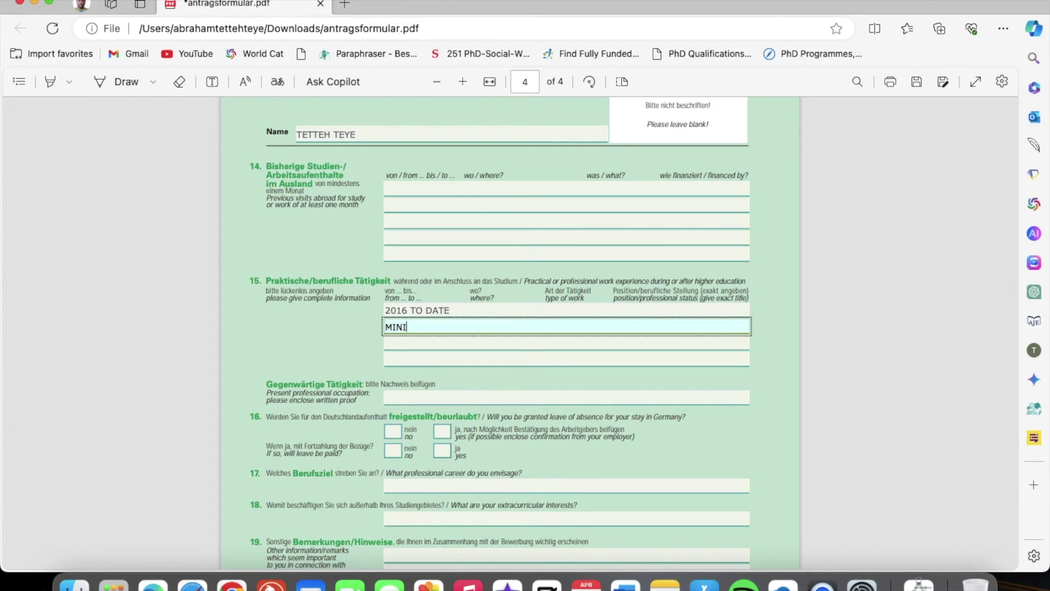
pyautogui.write('STRY OF GENDER')
pyautogui.click(394, 345)
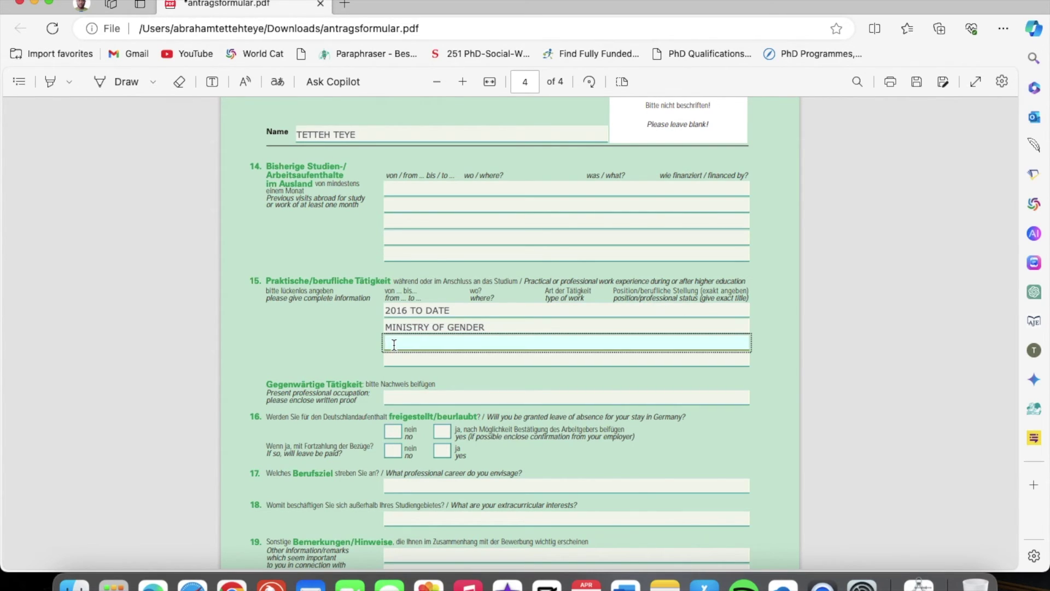
pyautogui.write('SOCIAL WELFARE')
pyautogui.click(439, 356)
pyautogui.write('SOICIA')
pyautogui.press('BackSpace')
pyautogui.press('BackSpace')
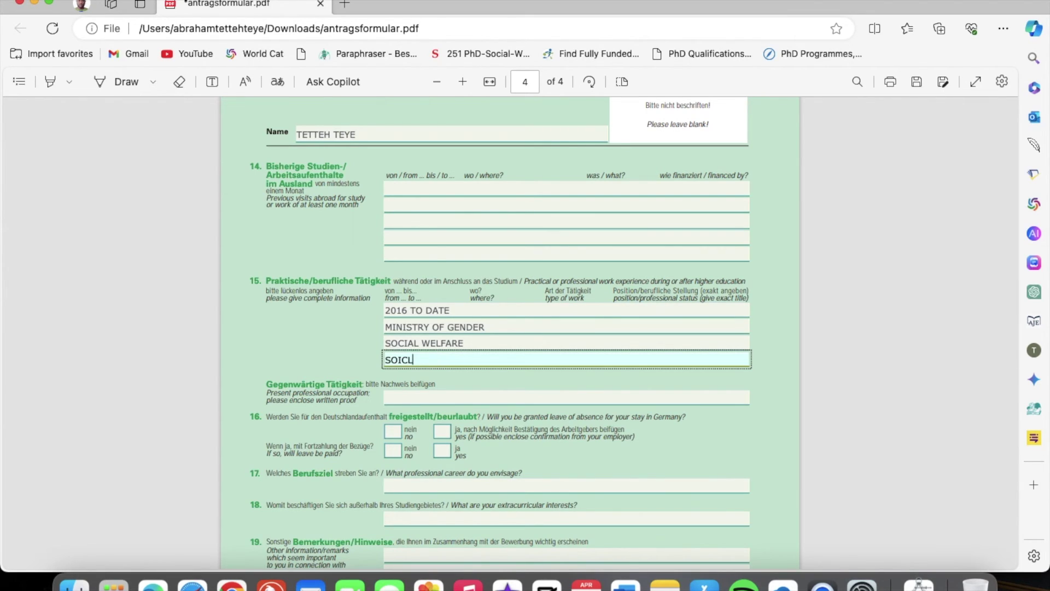
pyautogui.write('IAL DEVELOPMENT OFFICER')
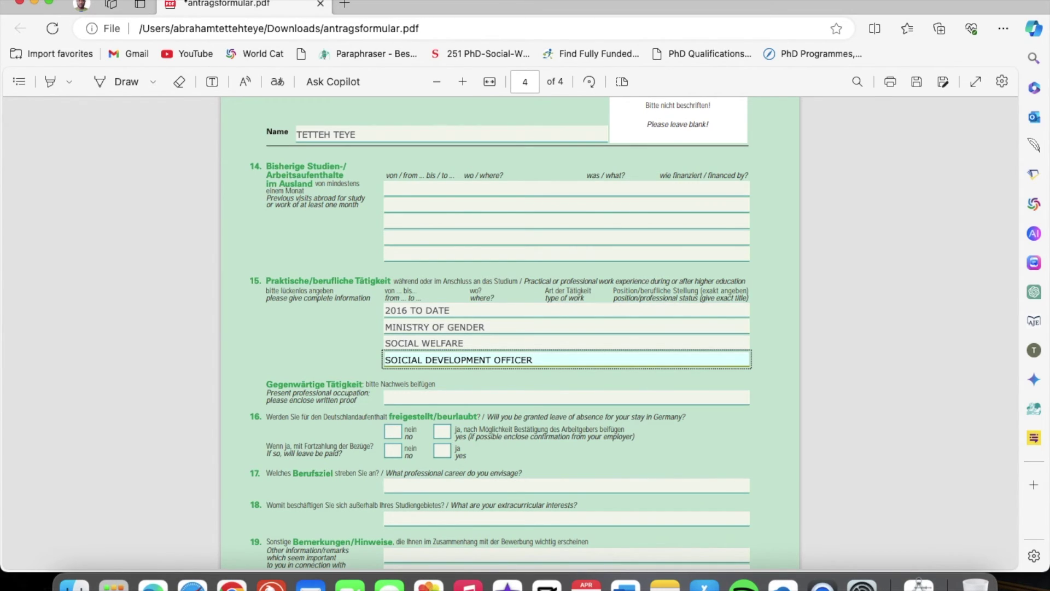
pyautogui.scroll(-1, 507, 343)
pyautogui.scroll(-2, 507, 343)
# Enter SOCIAL DEVELOPMENT OFFICER in the Present professional occupation field
pyautogui.click(290, 300)
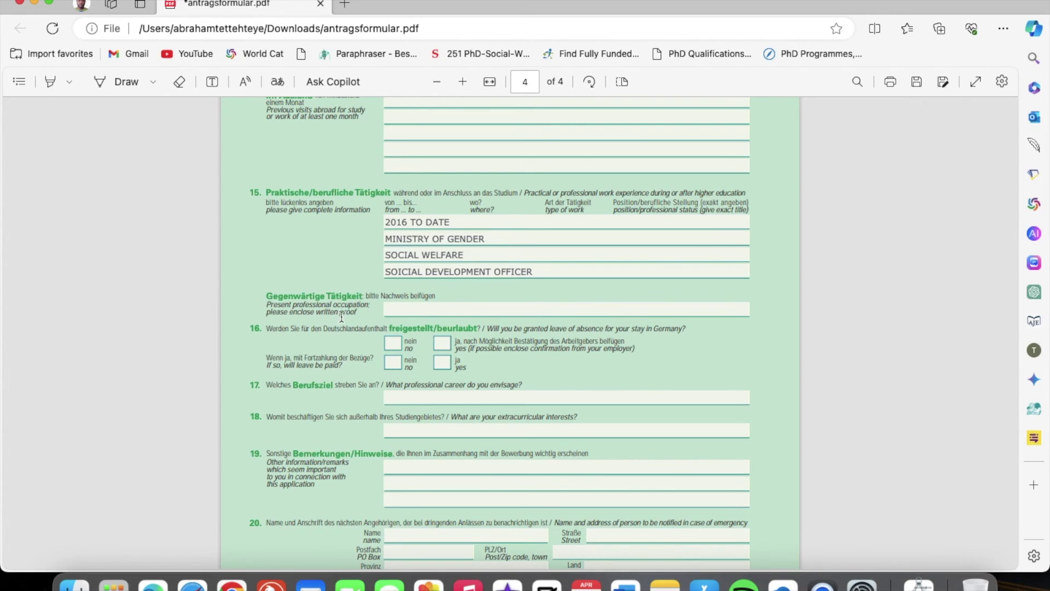
pyautogui.click(397, 311)
pyautogui.write('S')
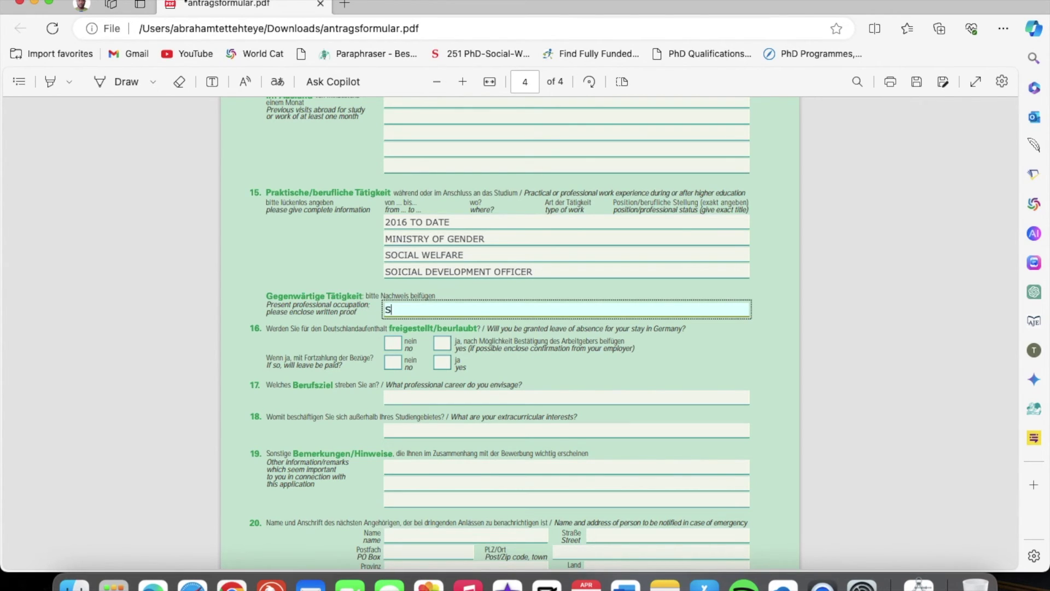
pyautogui.write('OCIAL DEVELOPMENT OFFICER')
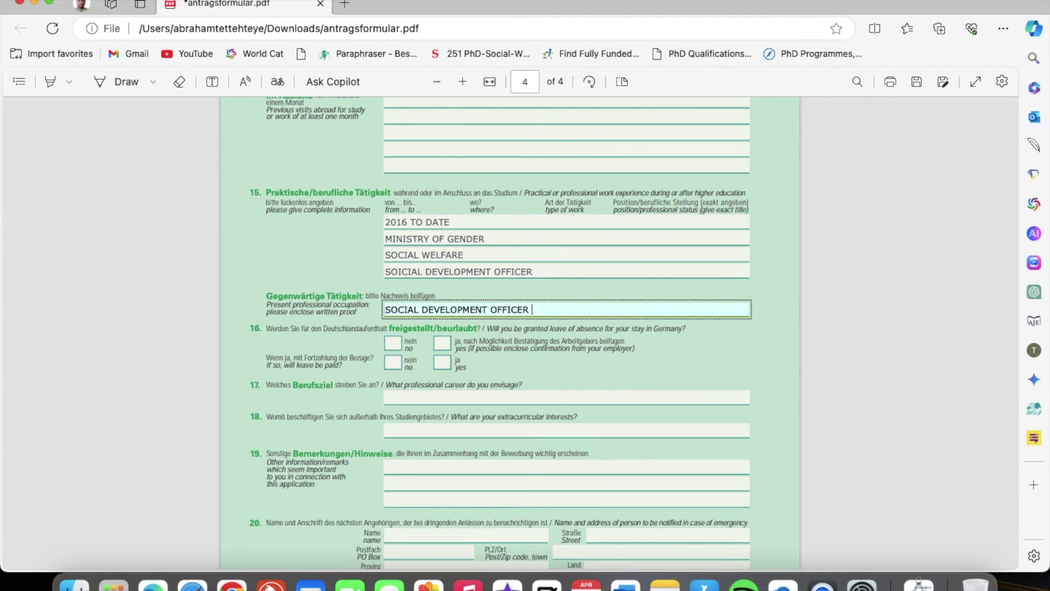
pyautogui.click(772, 318)
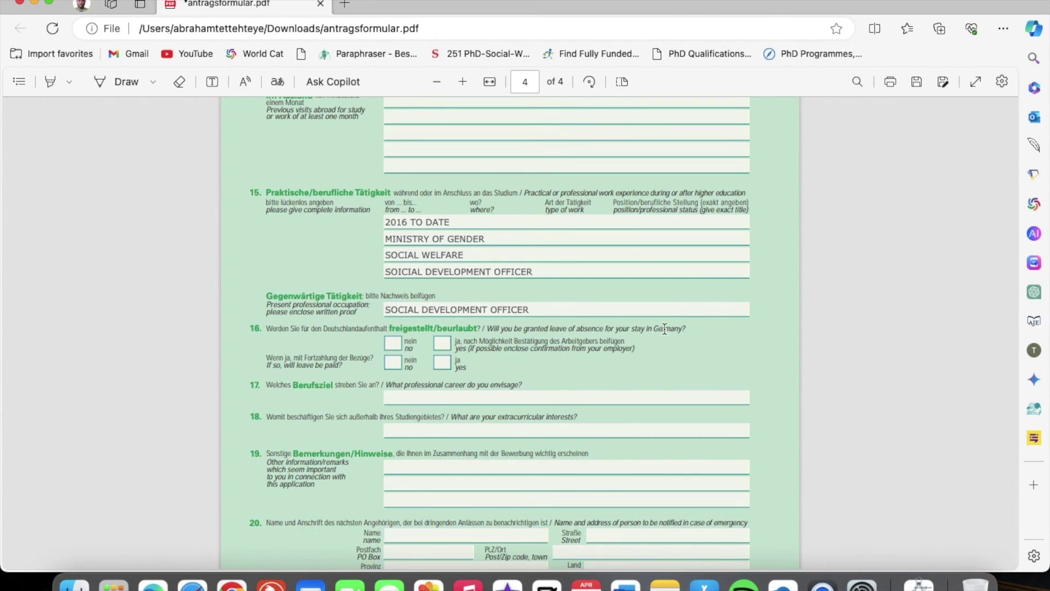
pyautogui.scroll(-3, 426, 312)
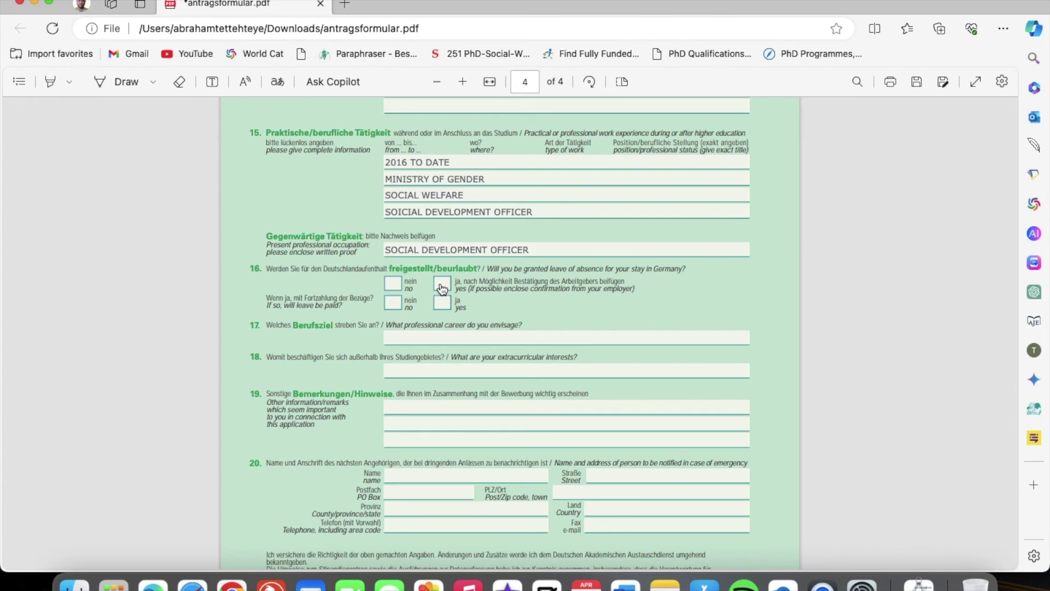
# Answer question 16 with yes to leave of absence granted and no to it being paid
pyautogui.click(392, 283)
pyautogui.click(438, 285)
pyautogui.click(393, 304)
pyautogui.click(586, 320)
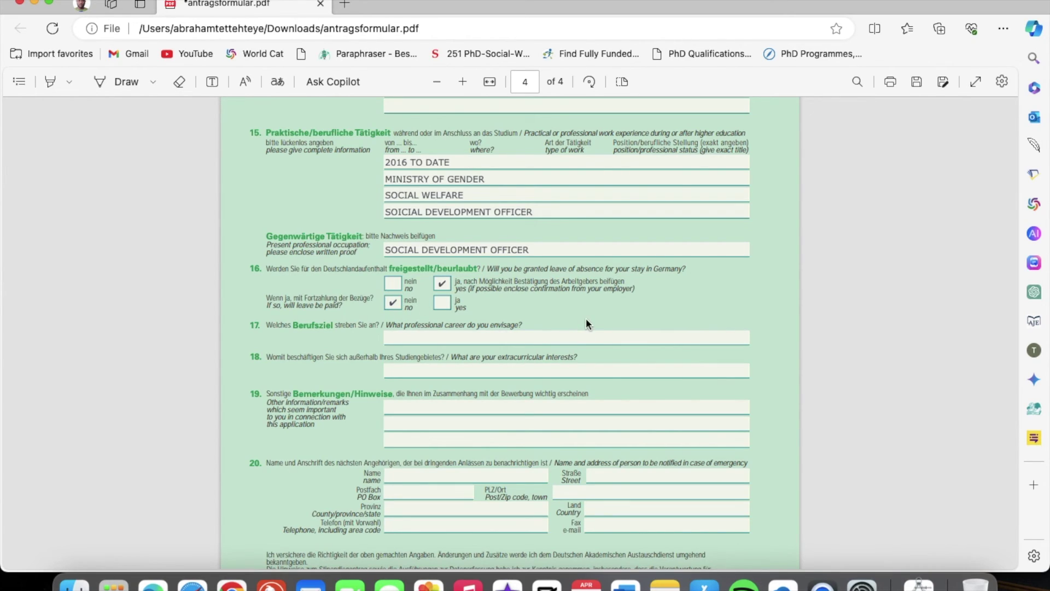
pyautogui.click(507, 336)
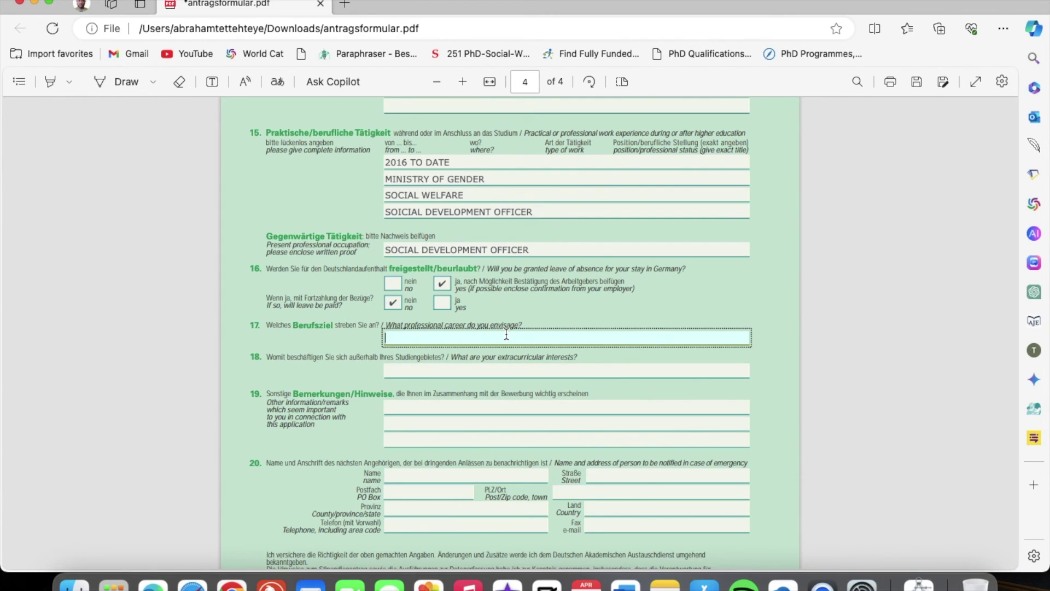
# Enter PROFESSOR OF SOCIAL WORK as the envisaged professional career in question 17
pyautogui.write('PROFESSOR OF SOCIAL WORK')
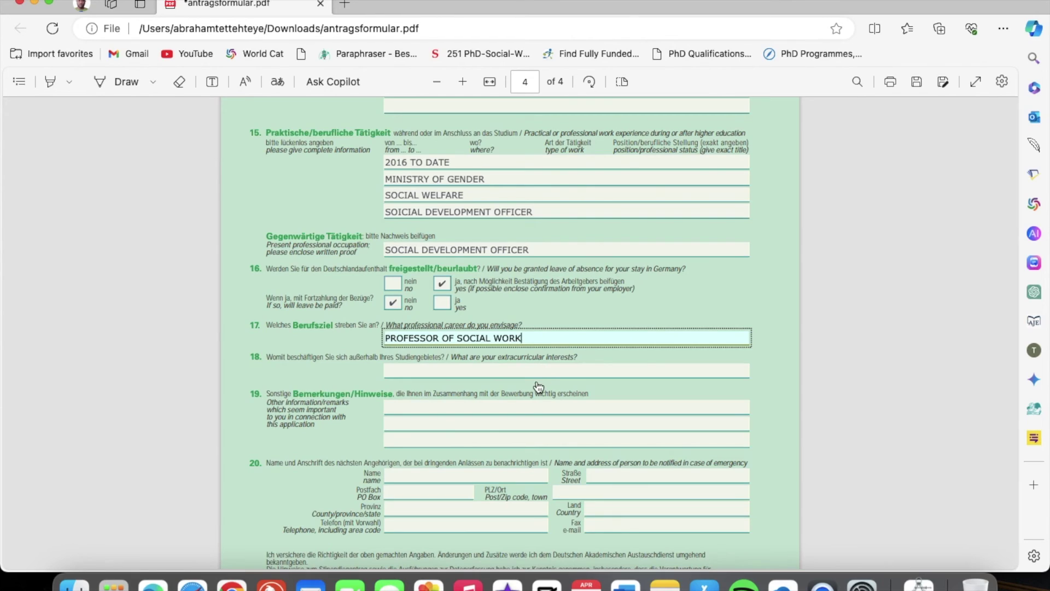
pyautogui.click(537, 392)
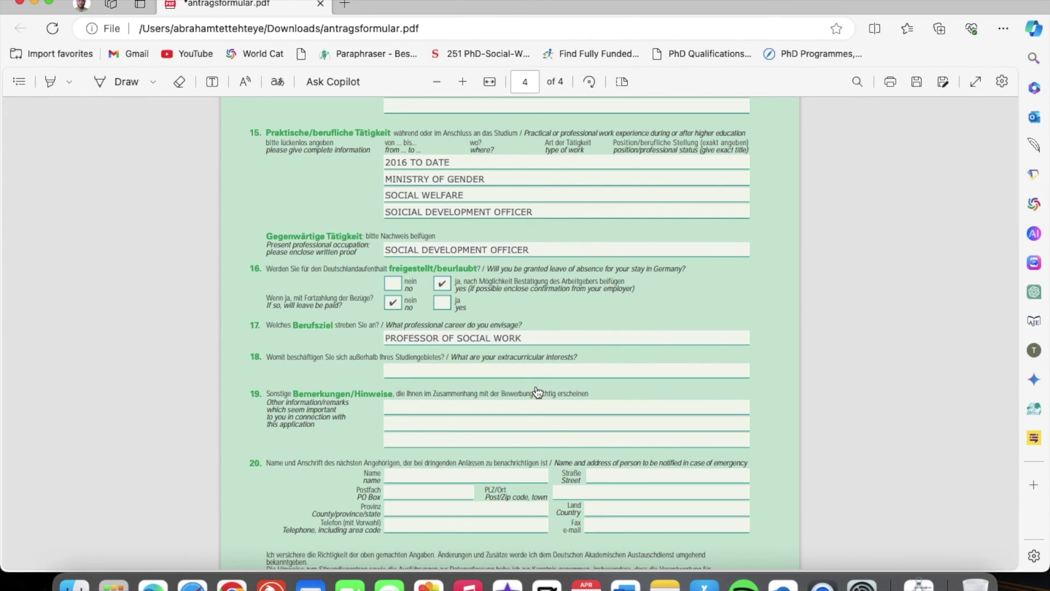
# Enter WATCHING FOOTBALL as the extracurricular interest in question 18
pyautogui.click(529, 374)
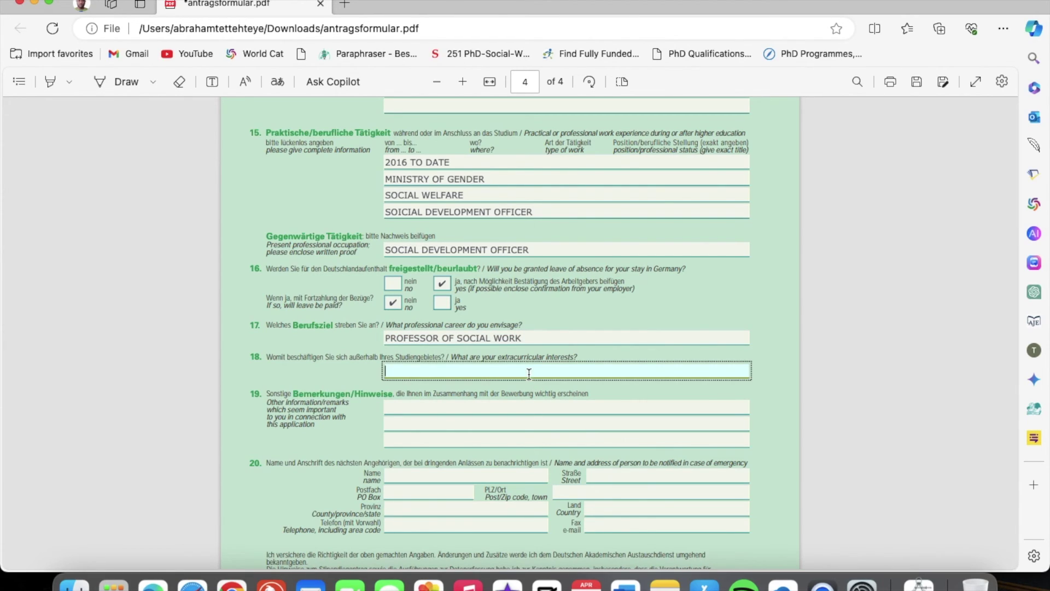
pyautogui.write('WATCHING FOOTBALL')
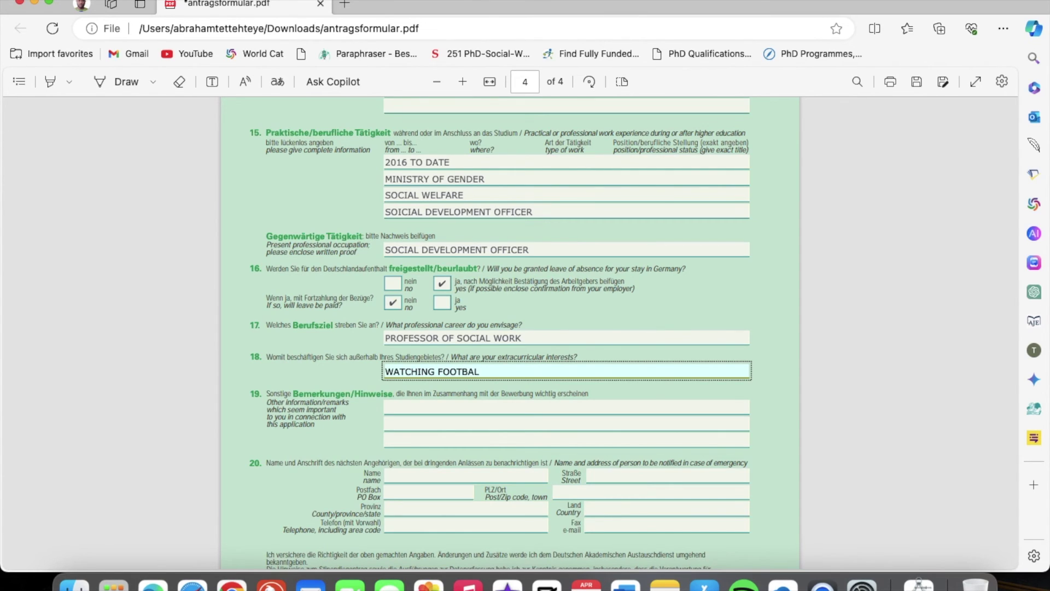
pyautogui.scroll(-5, 543, 422)
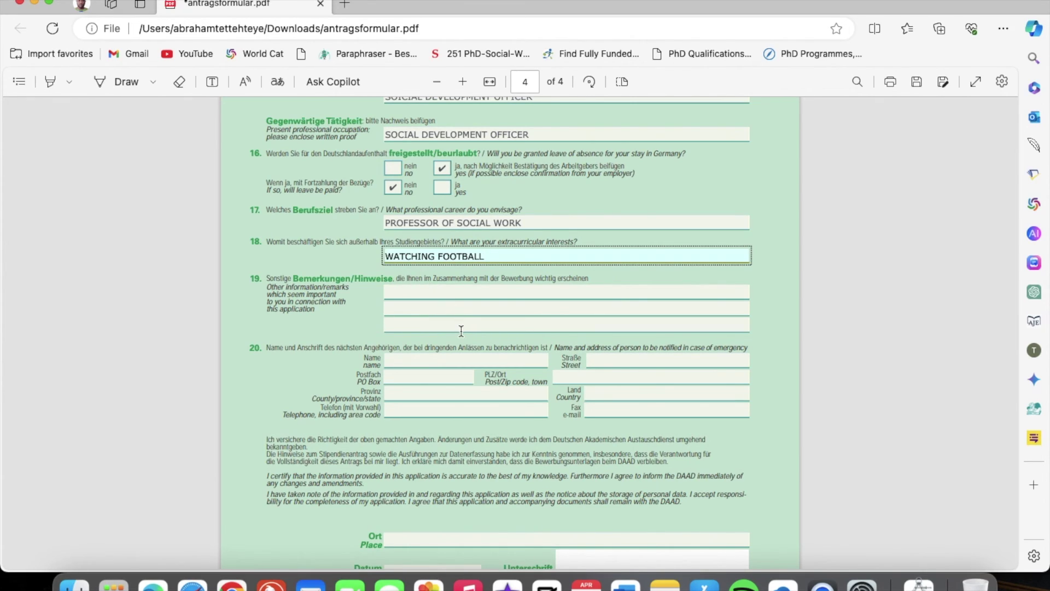
pyautogui.scroll(-2, 461, 331)
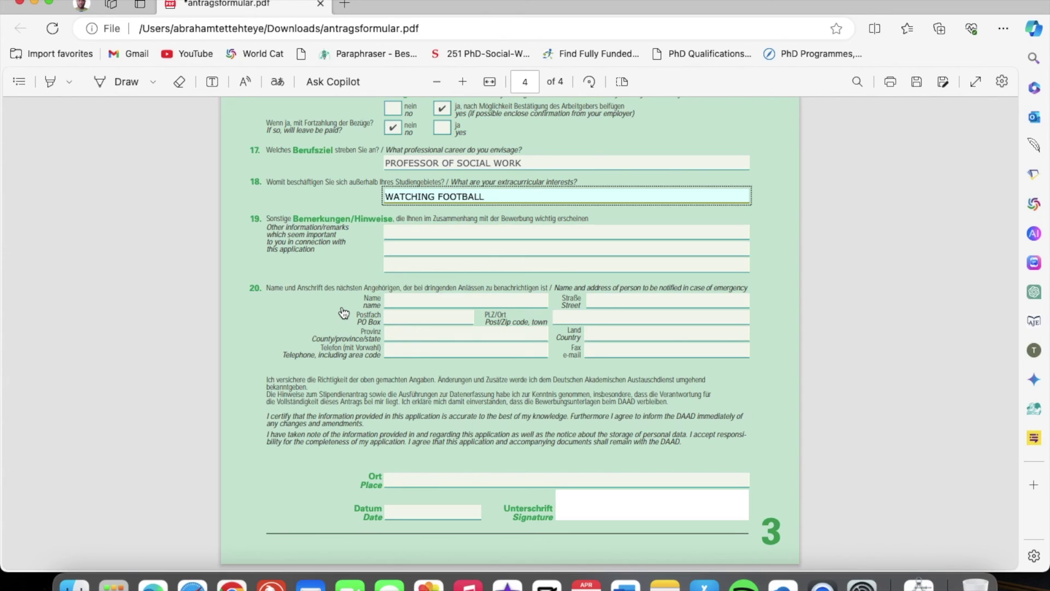
# Fill in the emergency contact's full name, street, the text PO BOX, and country GHANA
pyautogui.click(395, 300)
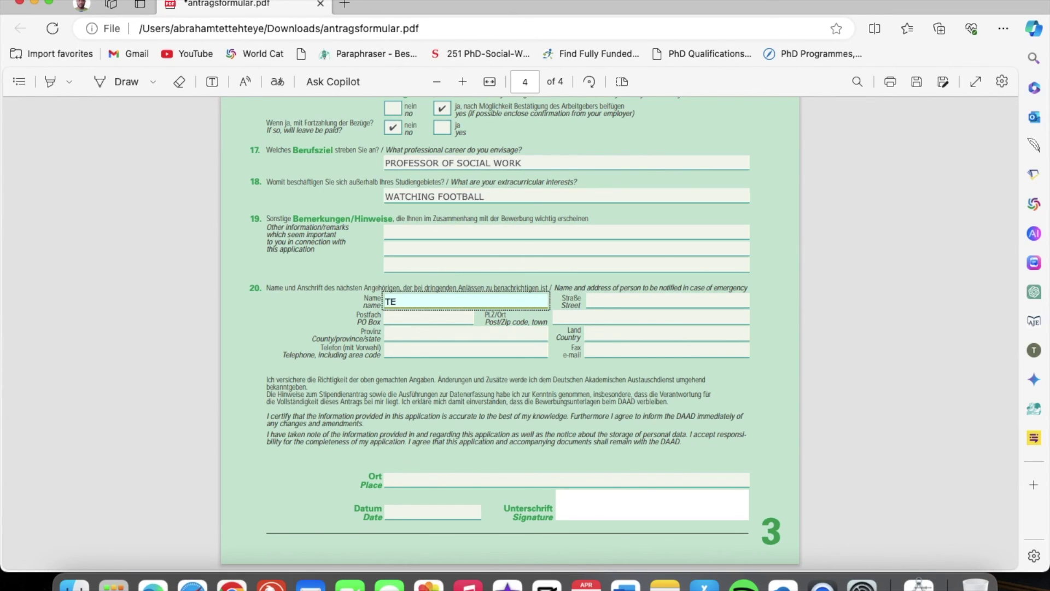
pyautogui.click(611, 303)
pyautogui.write('LABADI')
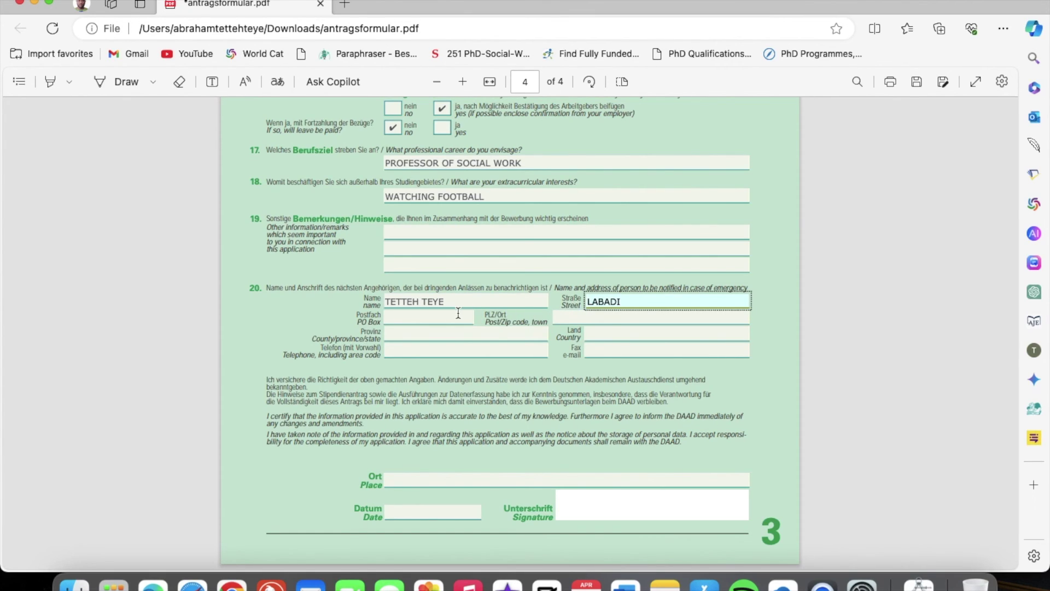
pyautogui.click(445, 318)
pyautogui.write('PO BOX')
pyautogui.click(606, 335)
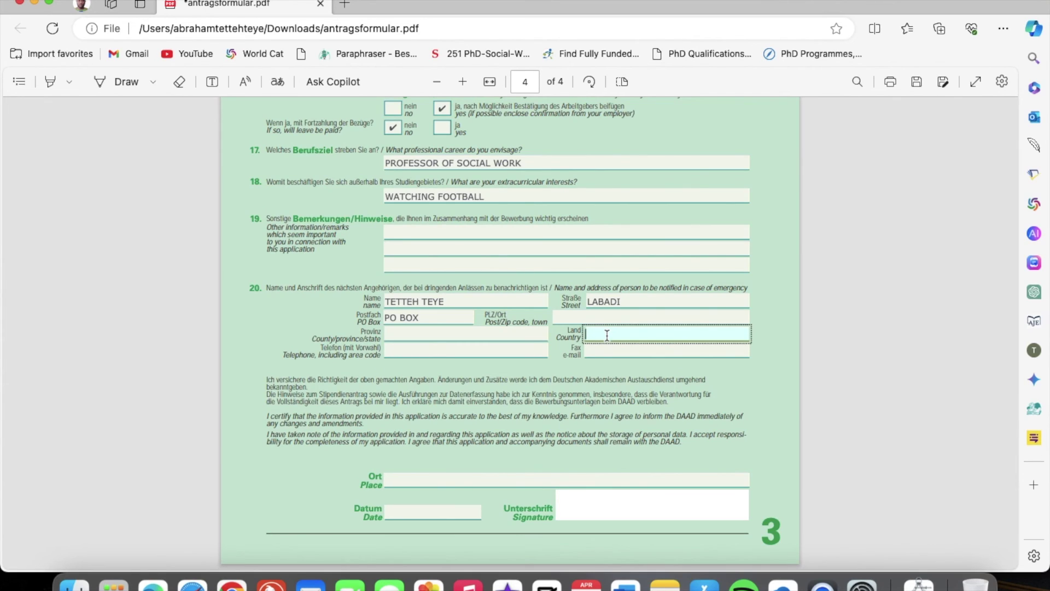
pyautogui.write('GHANA')
# Fill in the emergency contact's e-mail, telephone number, province and postal code
pyautogui.click(624, 354)
pyautogui.click(442, 350)
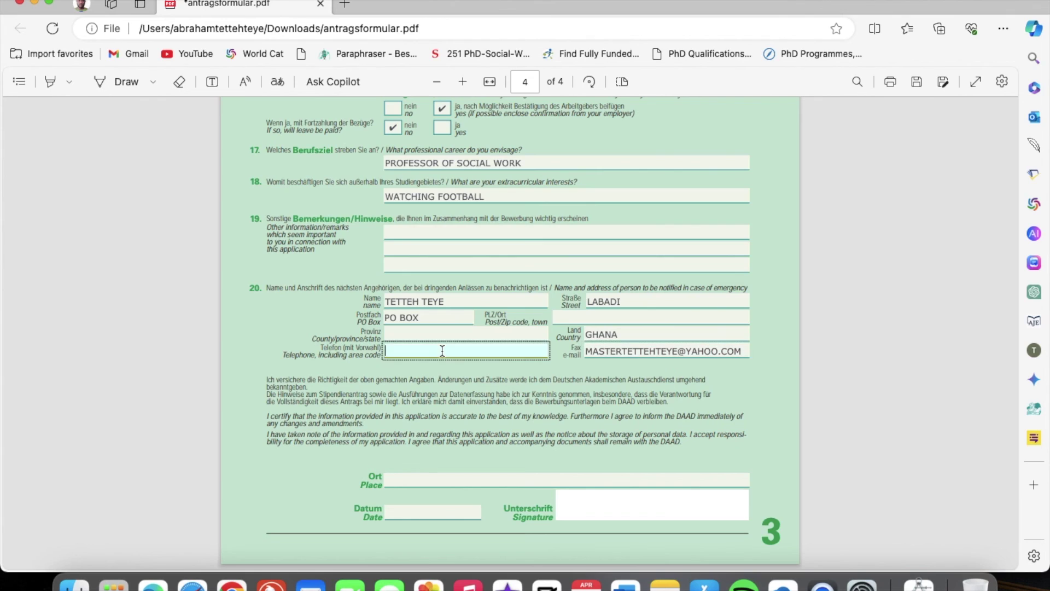
pyautogui.click(419, 335)
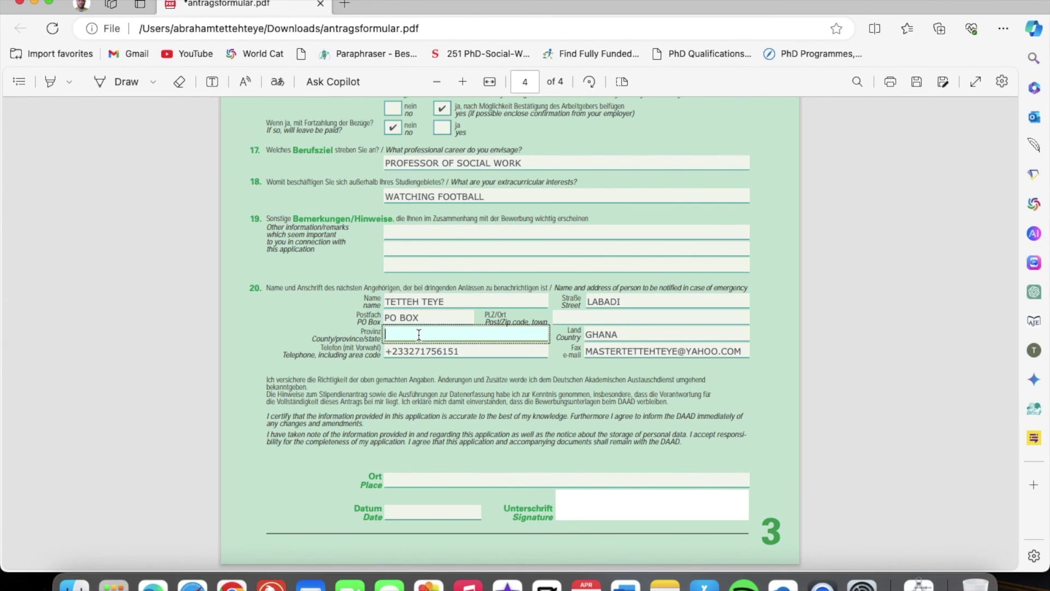
pyautogui.write('LA')
pyautogui.click(590, 316)
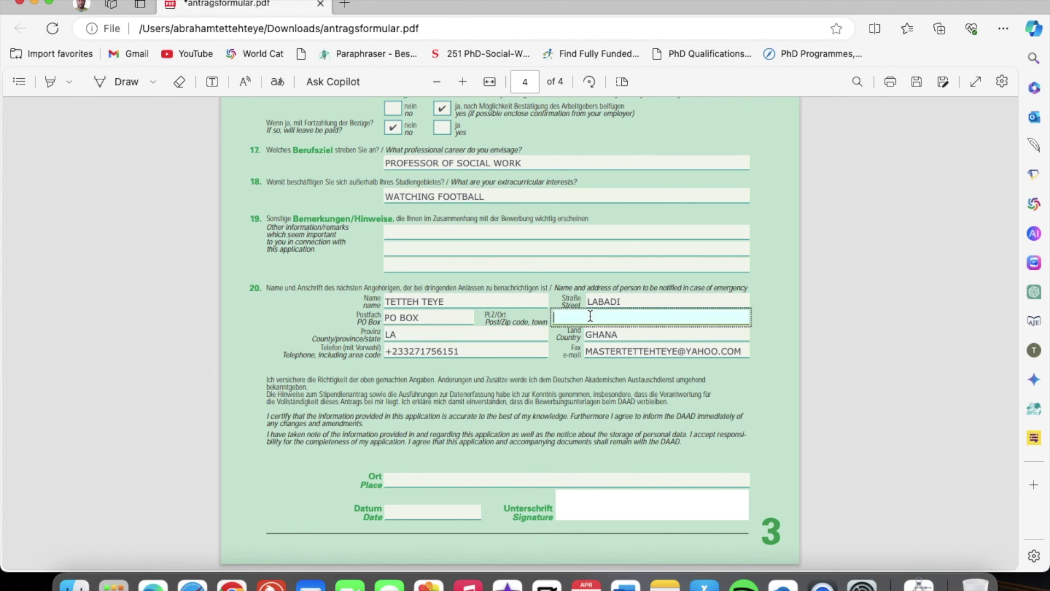
pyautogui.write('233')
pyautogui.click(774, 335)
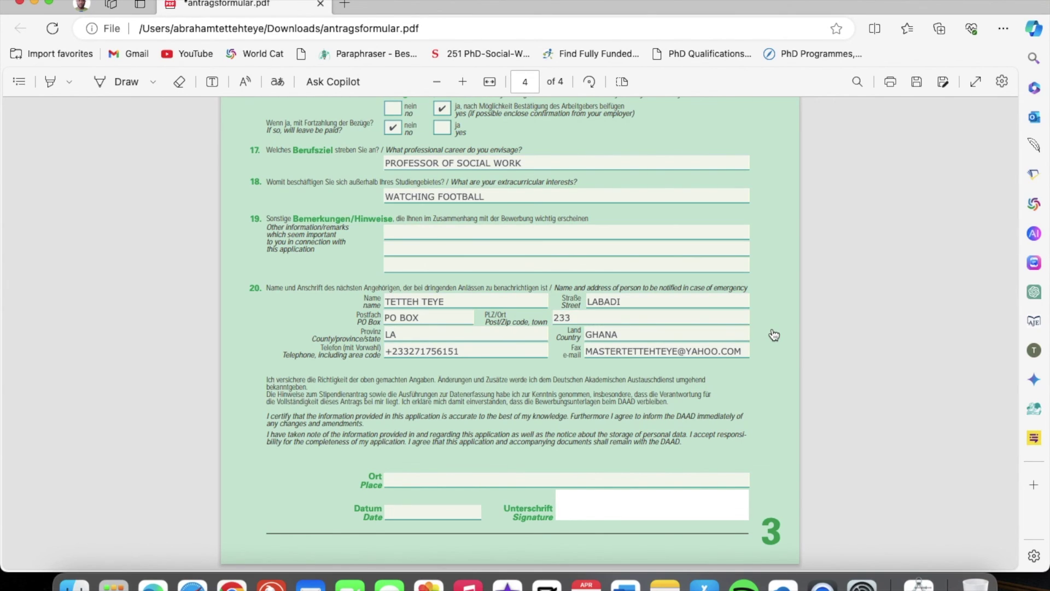
pyautogui.click(411, 481)
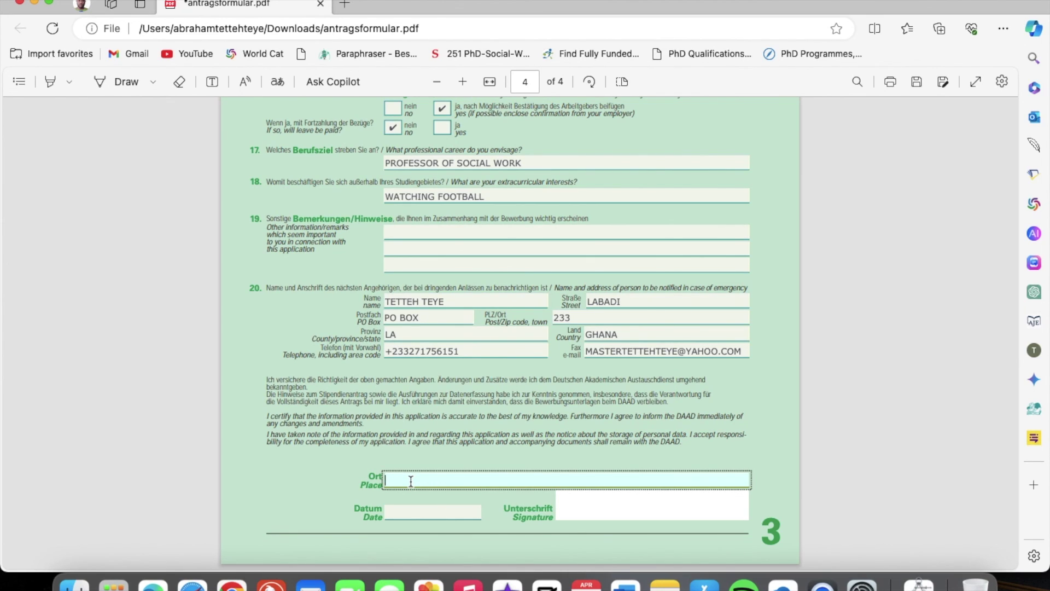
# Enter ACCRA, GHANA as the place and 24/4/2024 as the declaration date
pyautogui.write('ACCRA, GHANA')
pyautogui.click(405, 512)
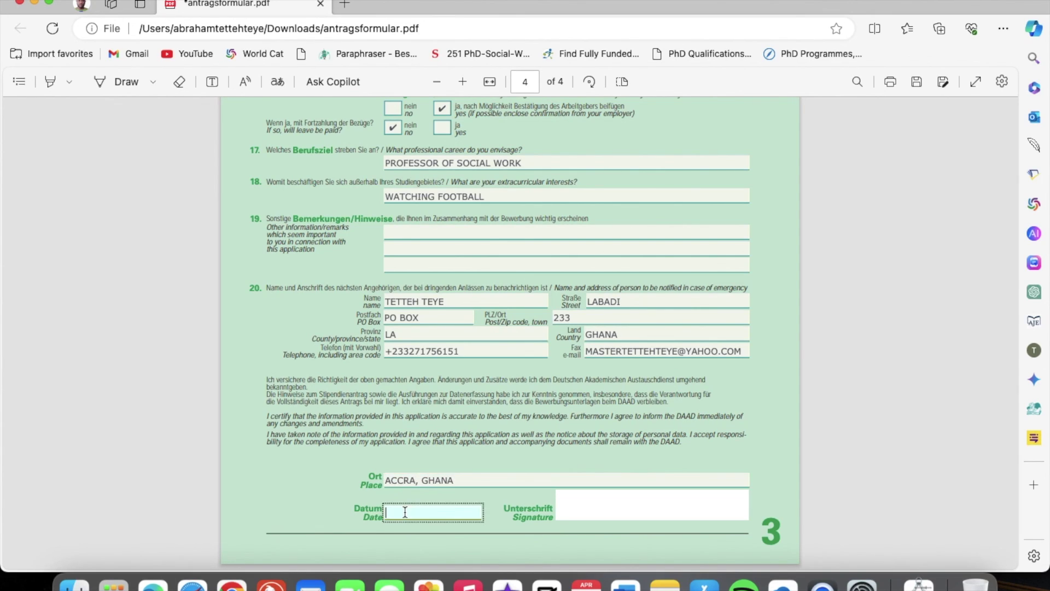
pyautogui.write('24/')
pyautogui.write('4/2024')
pyautogui.click(595, 514)
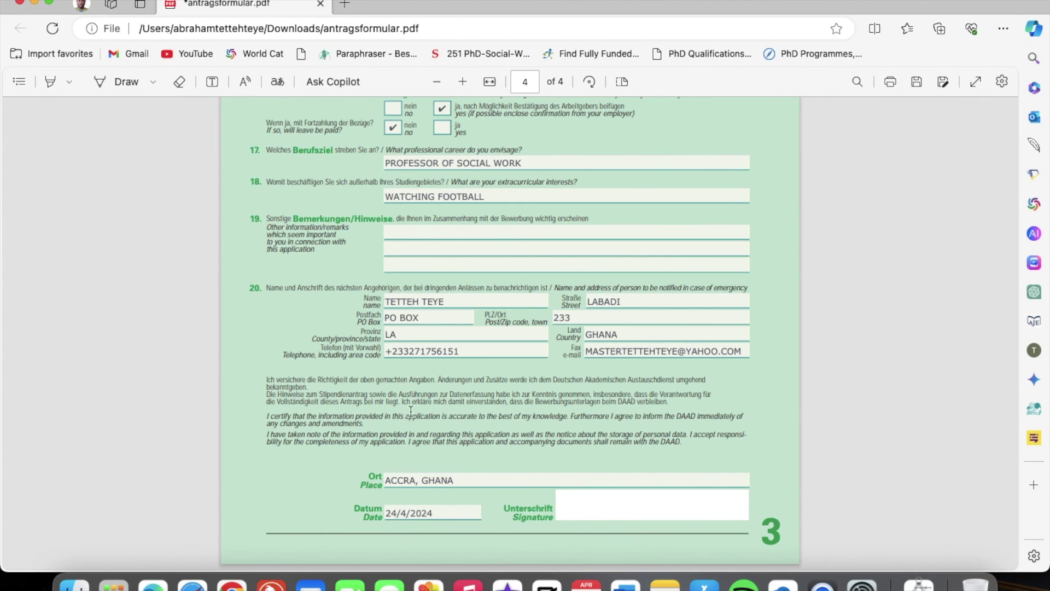
pyautogui.scroll(5, 548, 316)
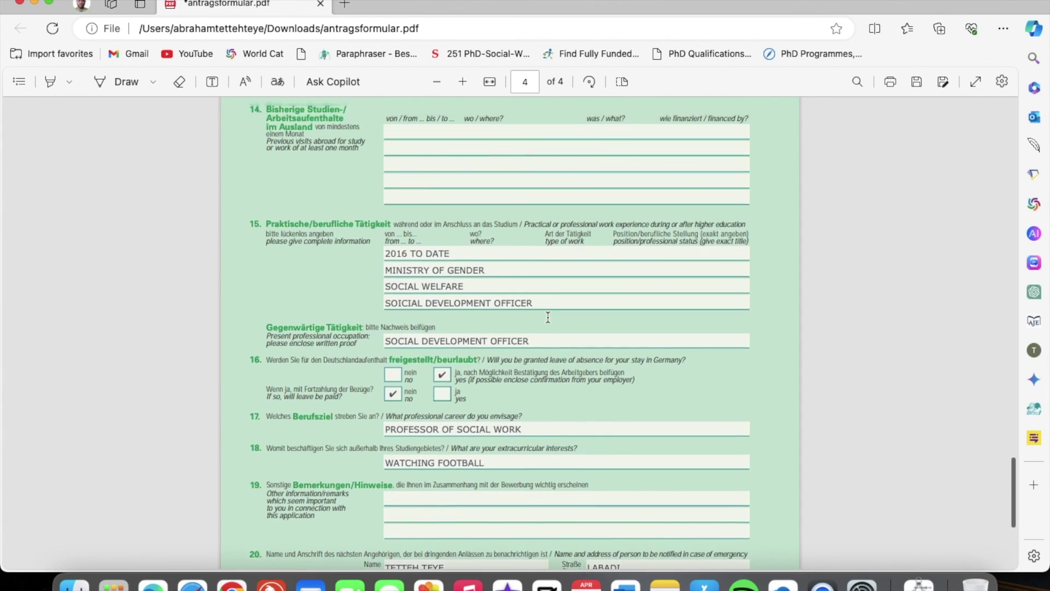
pyautogui.scroll(-5, 438, 256)
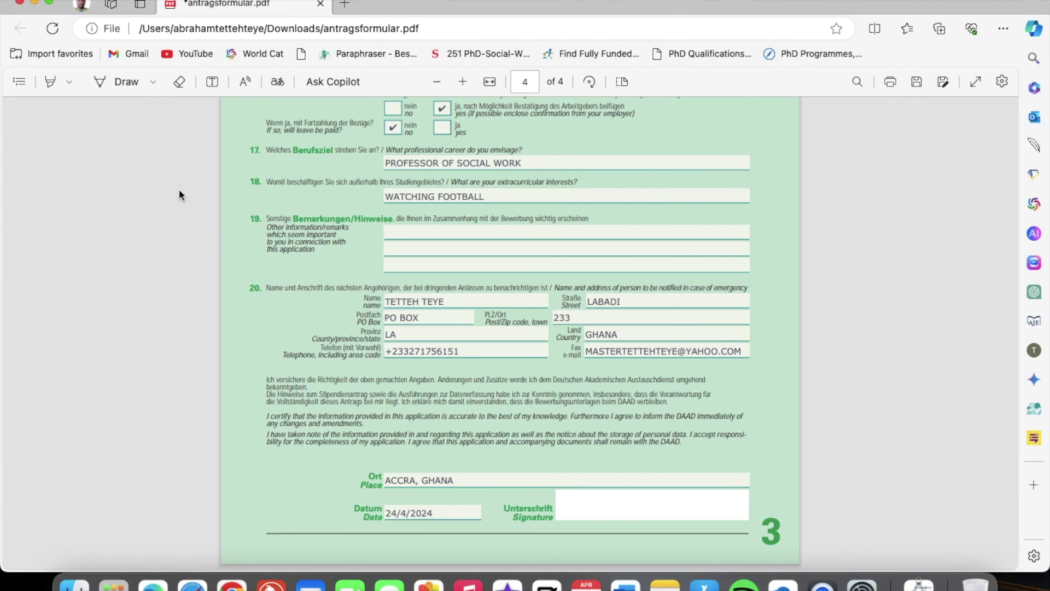
# Draw a black freehand signature in the Unterschrift box and save antragsformular.pdf
pyautogui.click(106, 80)
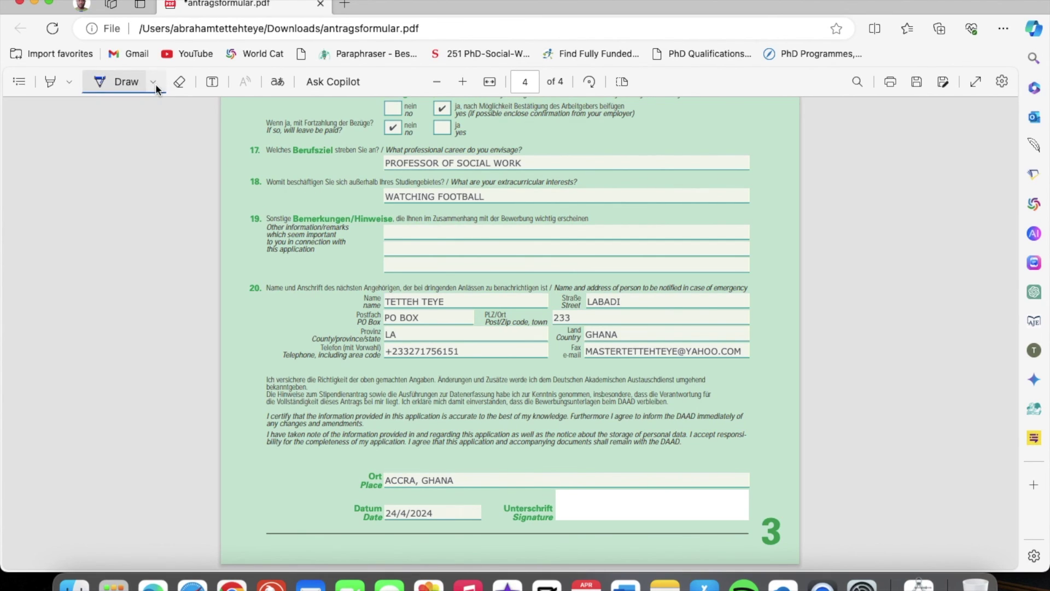
pyautogui.click(155, 84)
pyautogui.click(171, 141)
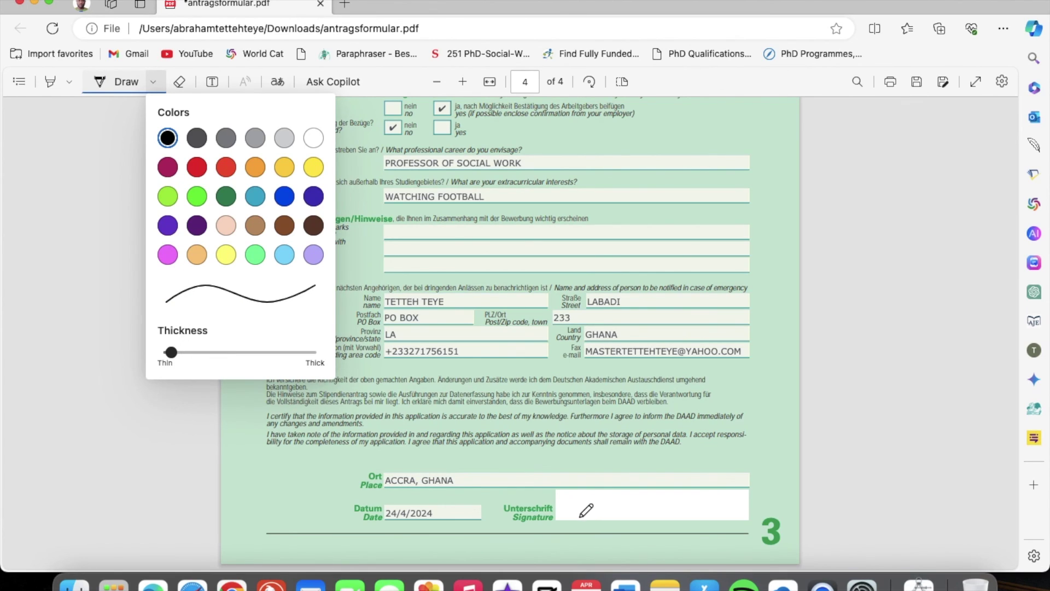
pyautogui.click(575, 516)
pyautogui.moveTo(574, 517)
pyautogui.mouseDown()
pyautogui.moveTo(582, 492)
pyautogui.moveTo(573, 493)
pyautogui.moveTo(597, 492)
pyautogui.moveTo(587, 514)
pyautogui.moveTo(606, 495)
pyautogui.moveTo(598, 489)
pyautogui.moveTo(582, 526)
pyautogui.moveTo(586, 487)
pyautogui.moveTo(589, 508)
pyautogui.moveTo(623, 503)
pyautogui.mouseUp()
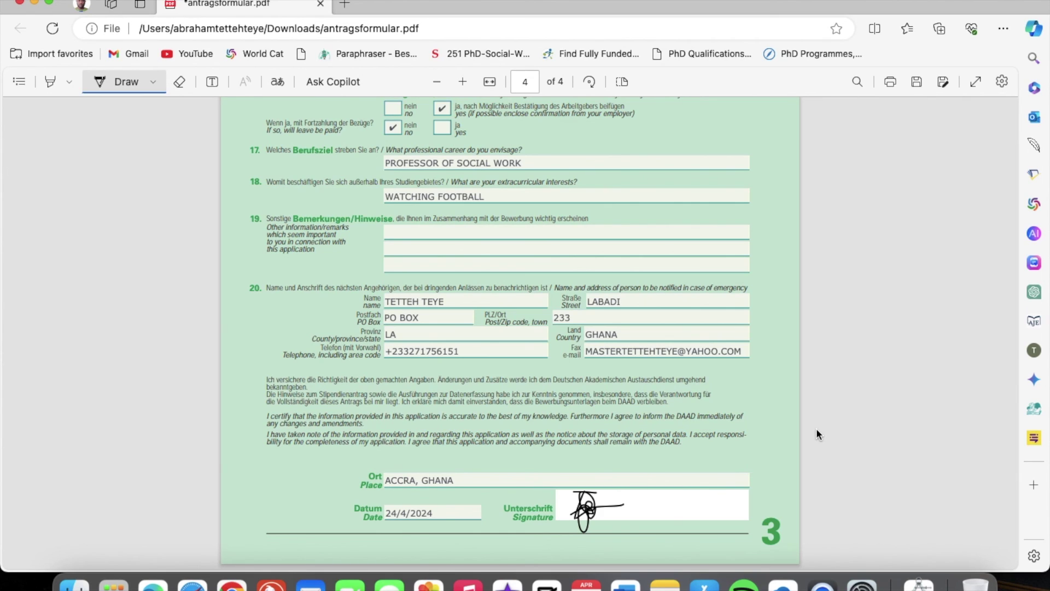
pyautogui.press('Escape')
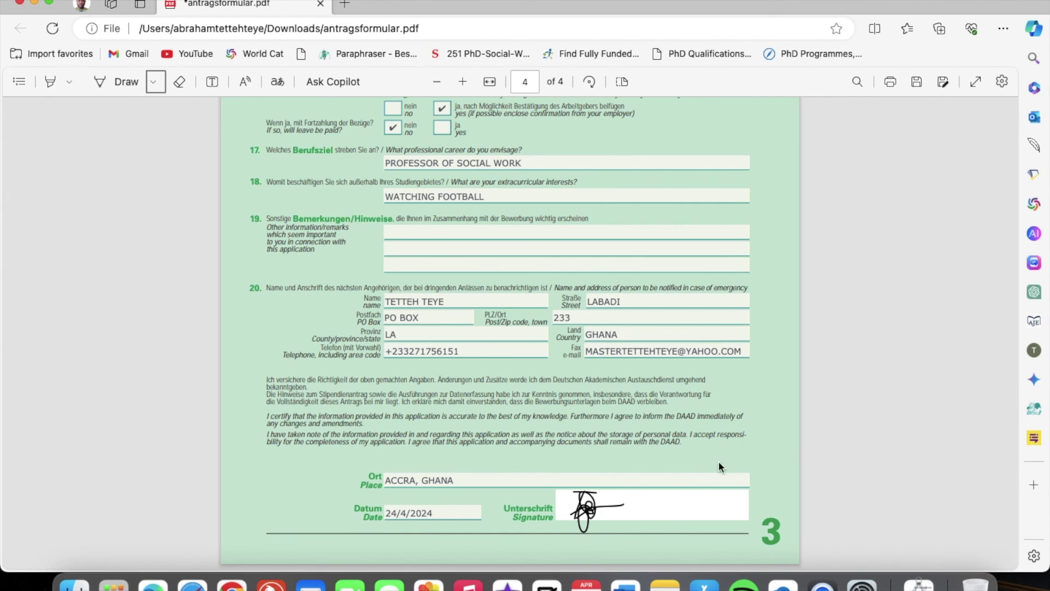
pyautogui.scroll(20, 638, 237)
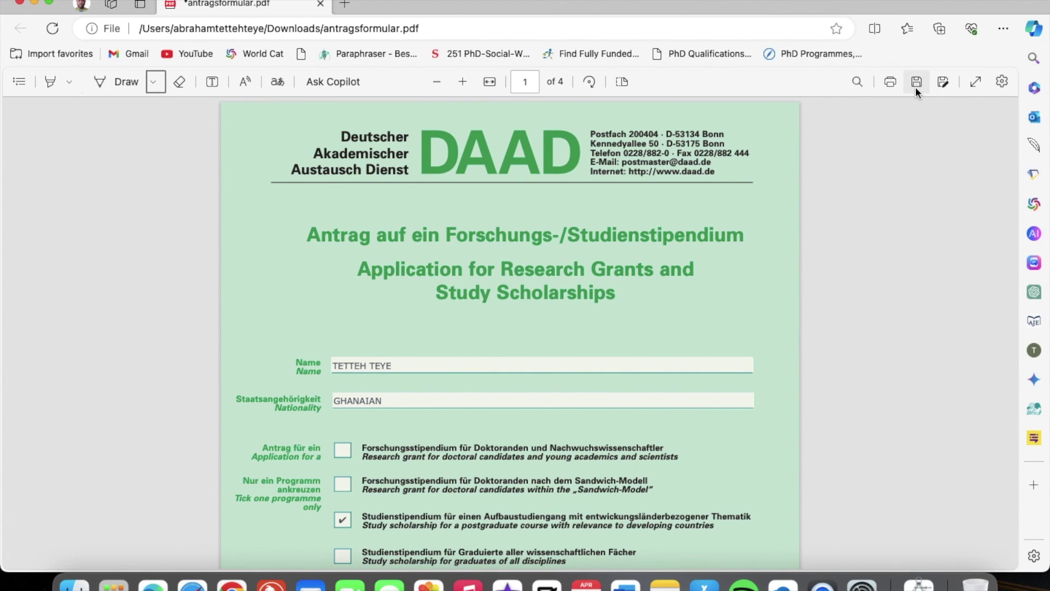
pyautogui.click(917, 82)
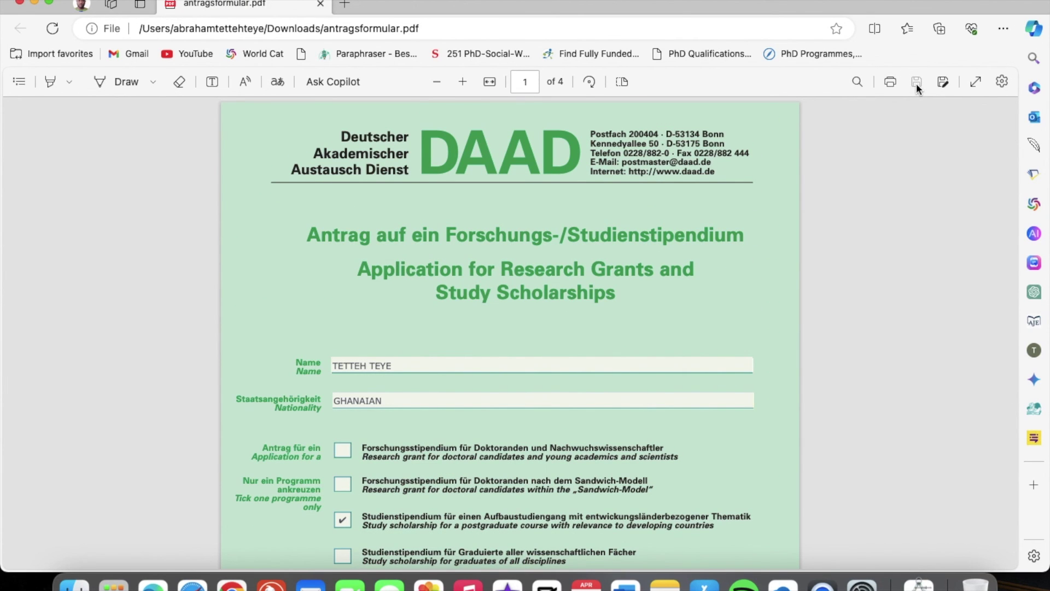